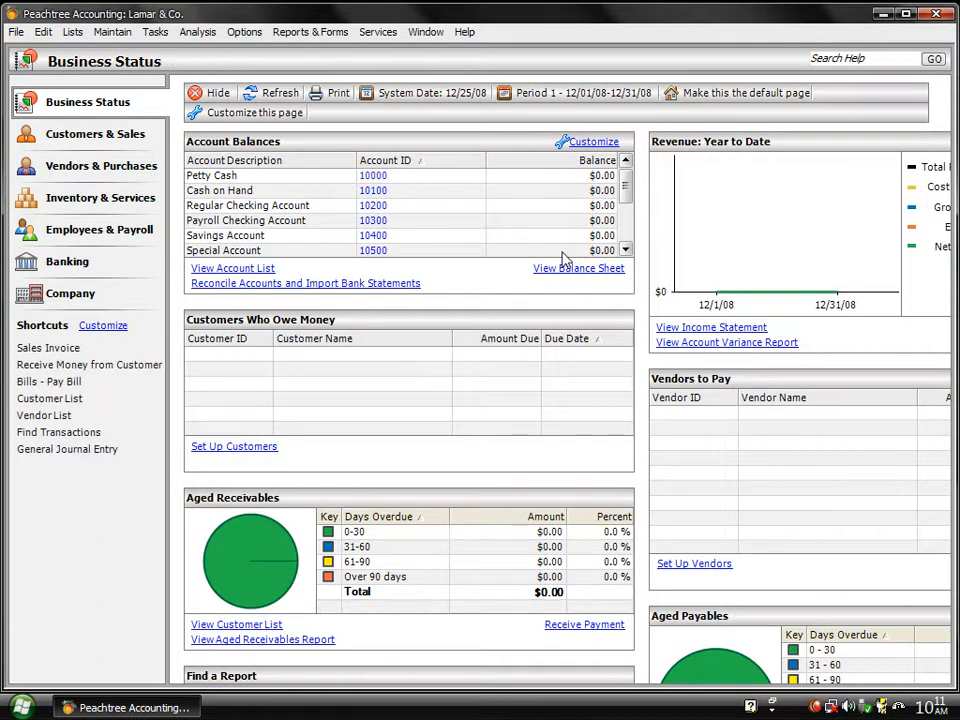
Step: Maximize the main window and open the Chart of Accounts maintenance form
click(905, 14)
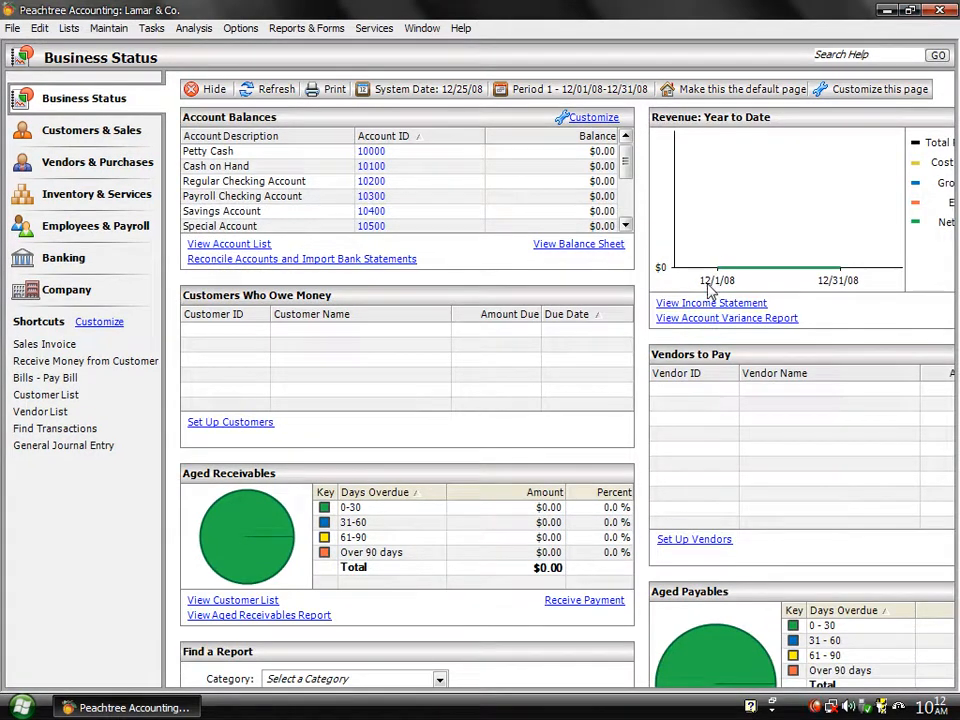
click(660, 303)
click(107, 30)
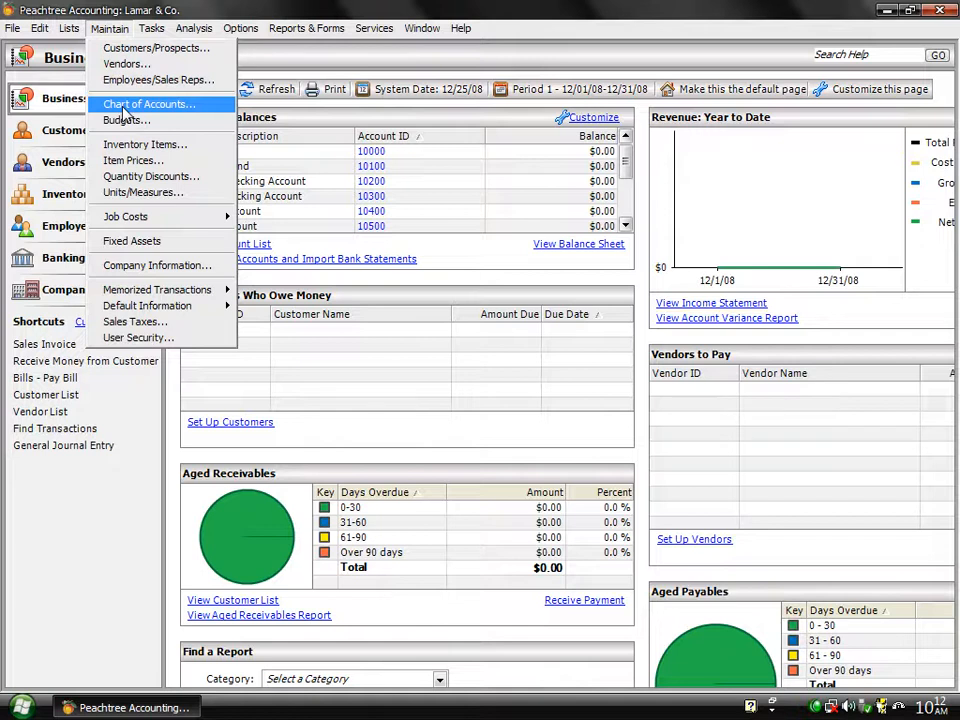
click(126, 106)
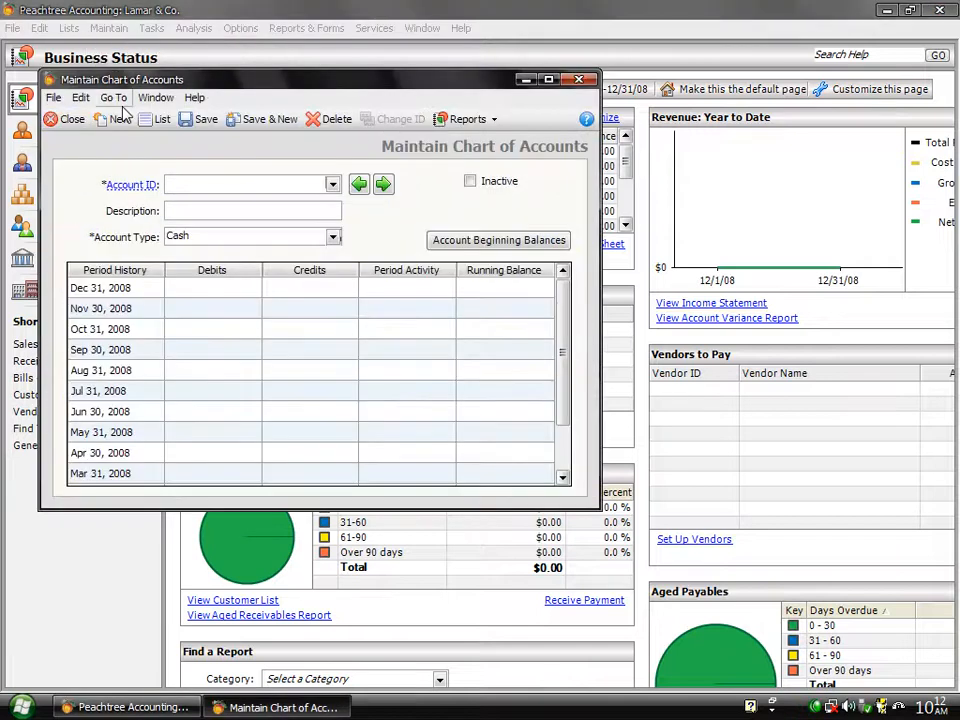
drag(224, 88, 391, 58)
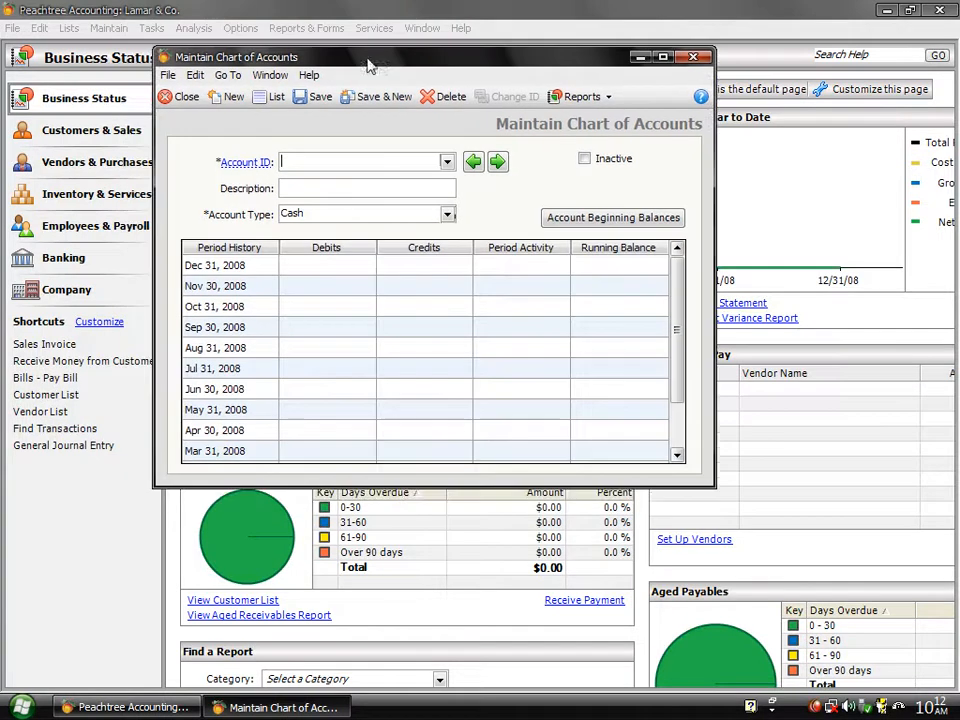
Step: Load the existing Savings Account record, ID 10400, from the account list into the form
click(447, 163)
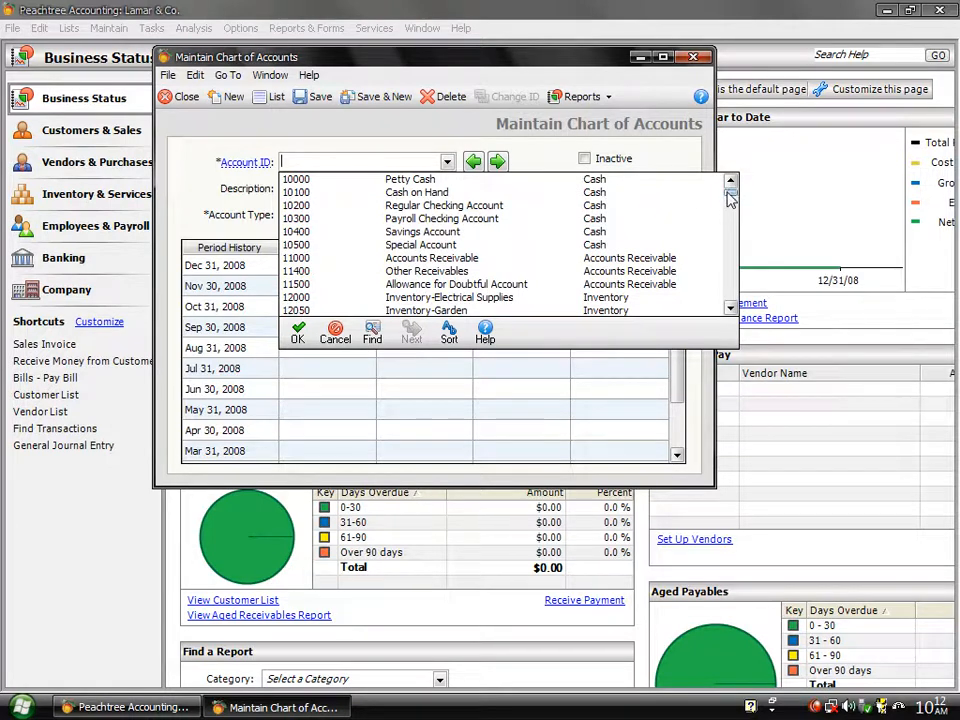
drag(730, 200, 714, 184)
click(297, 233)
click(297, 233)
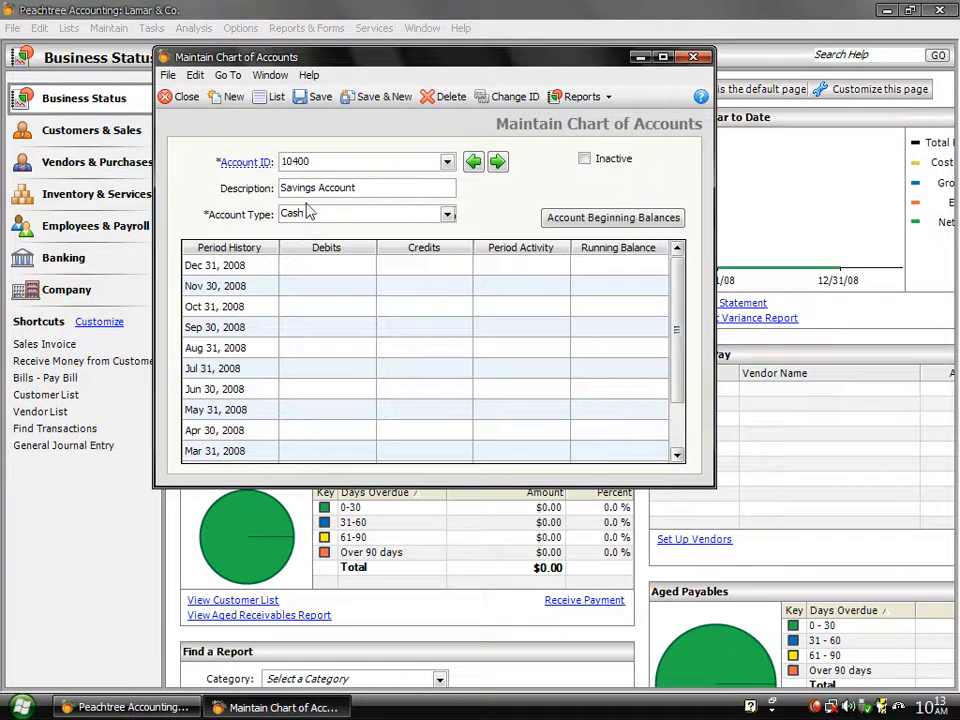
Step: Change the account ID to 10410 and replace the description with "UBL Current"
click(323, 165)
key(Left)
key(BackSpace)
text(1)
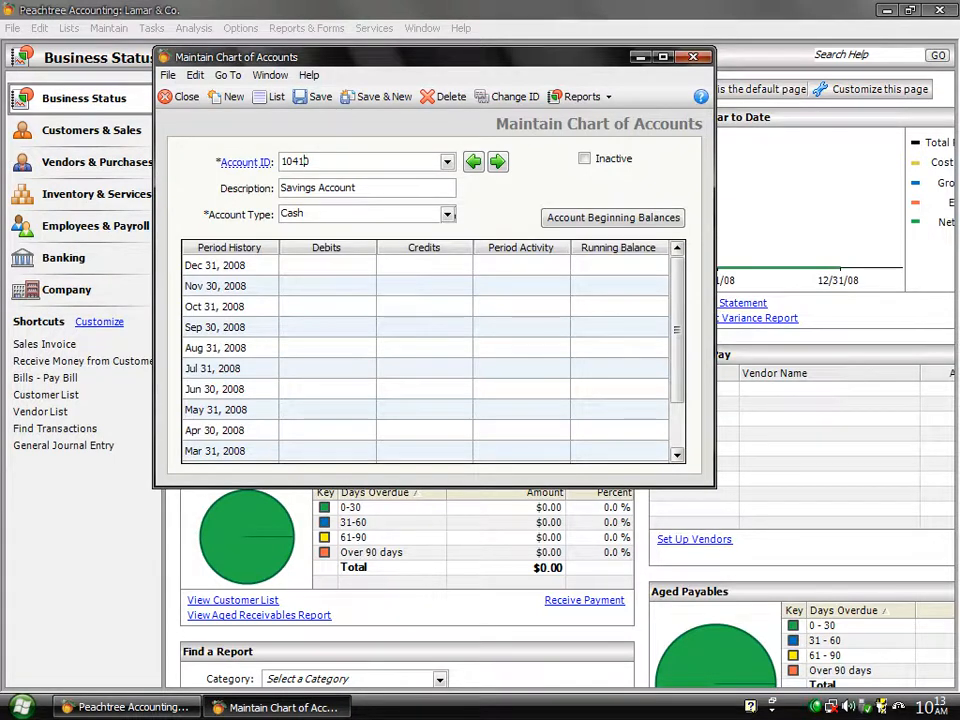
key(Tab)
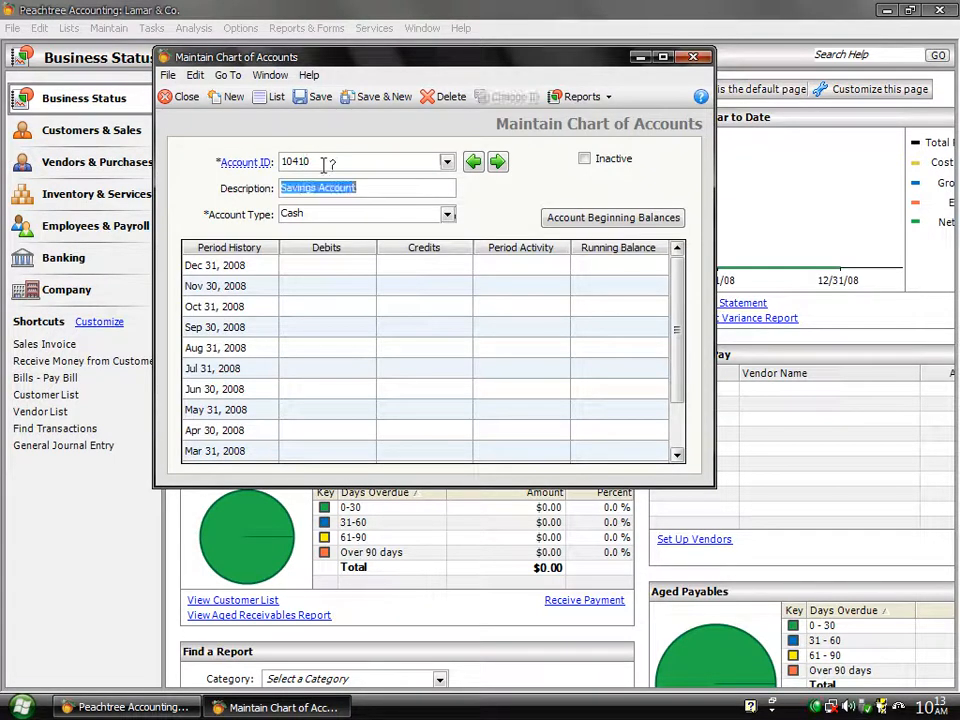
text(UBL)
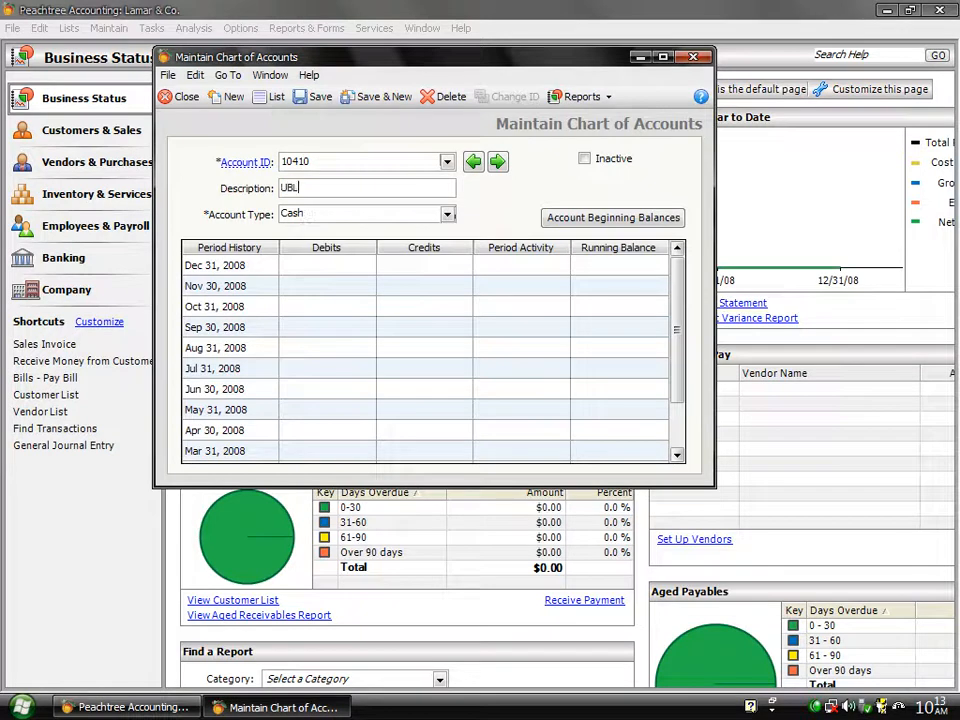
text( Current)
Step: Look through the available account types, choose Cash for UBL Current, and save the account, starting a blank record
click(446, 216)
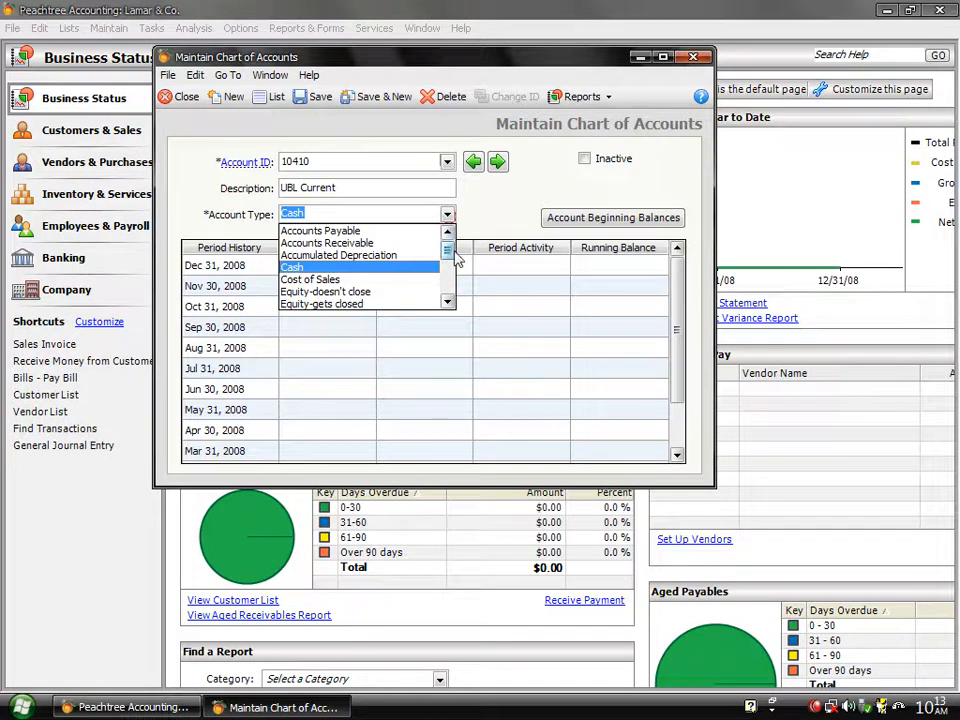
drag(449, 257, 446, 285)
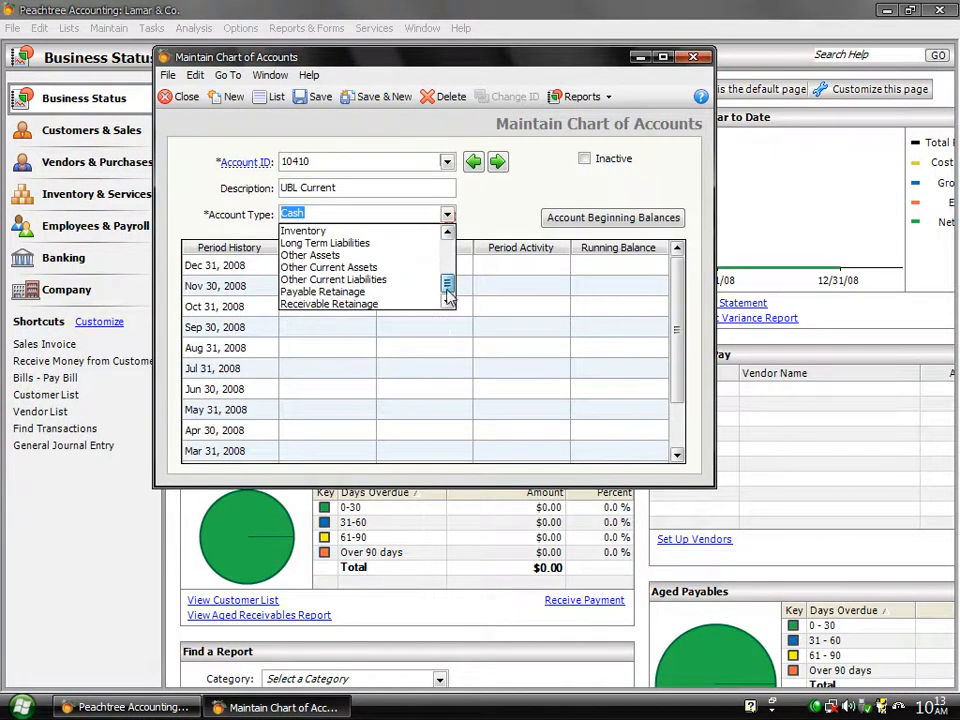
drag(446, 284, 446, 248)
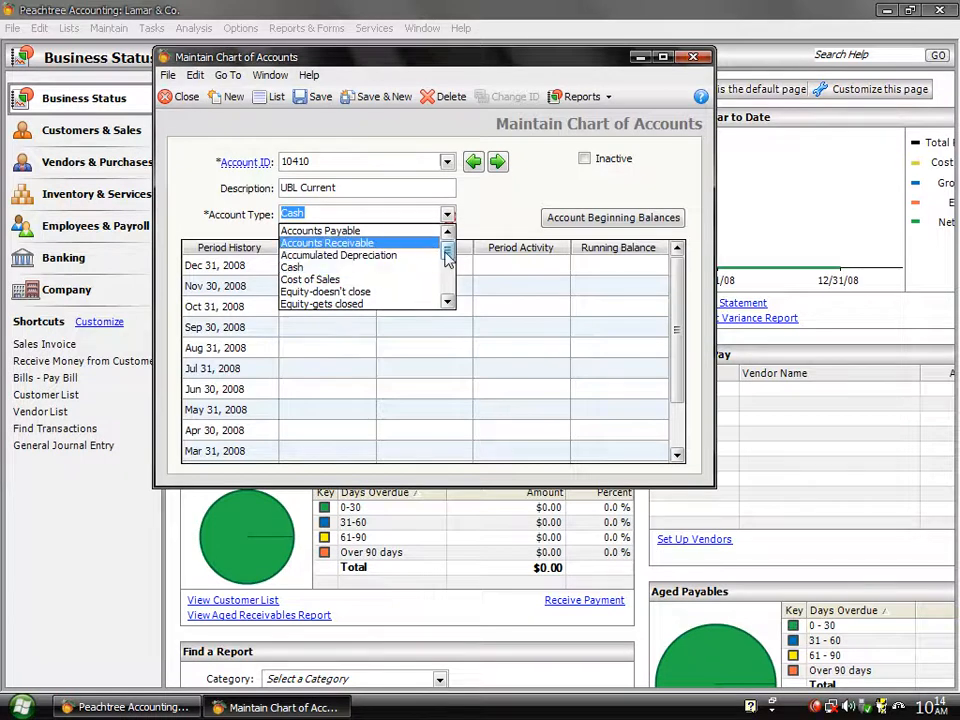
drag(449, 250, 448, 298)
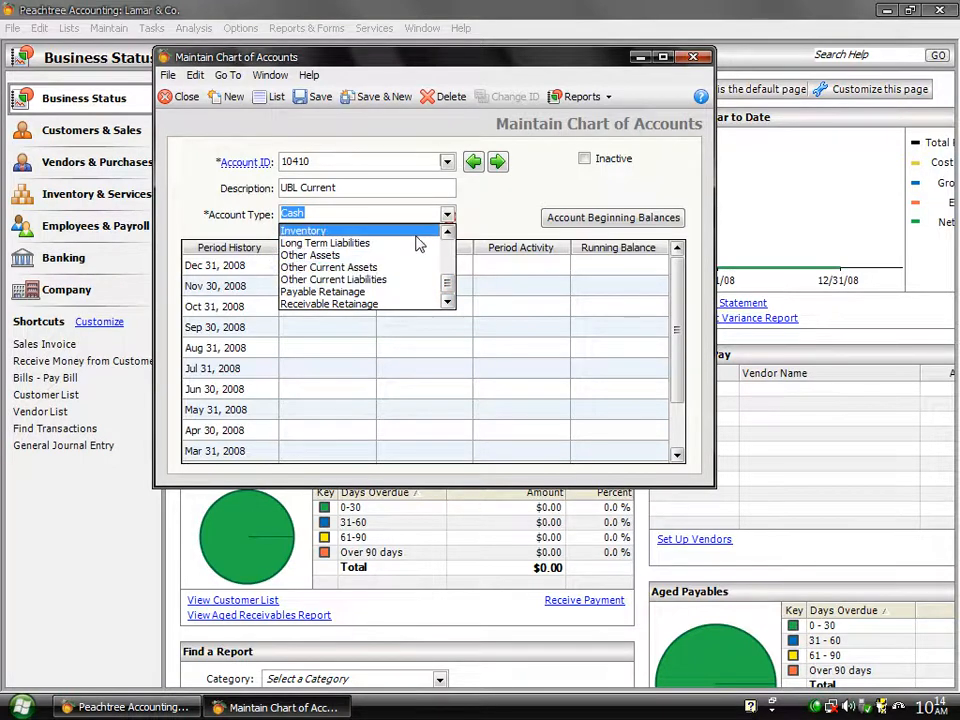
scroll(448, 253, up, 3)
scroll(448, 253, up, 1)
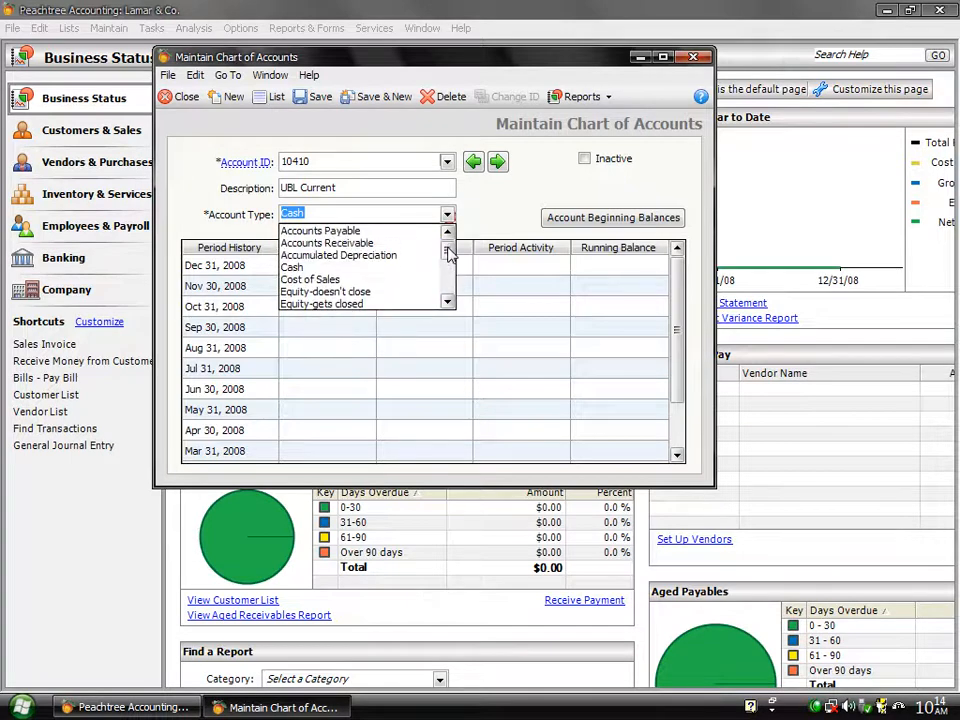
click(347, 268)
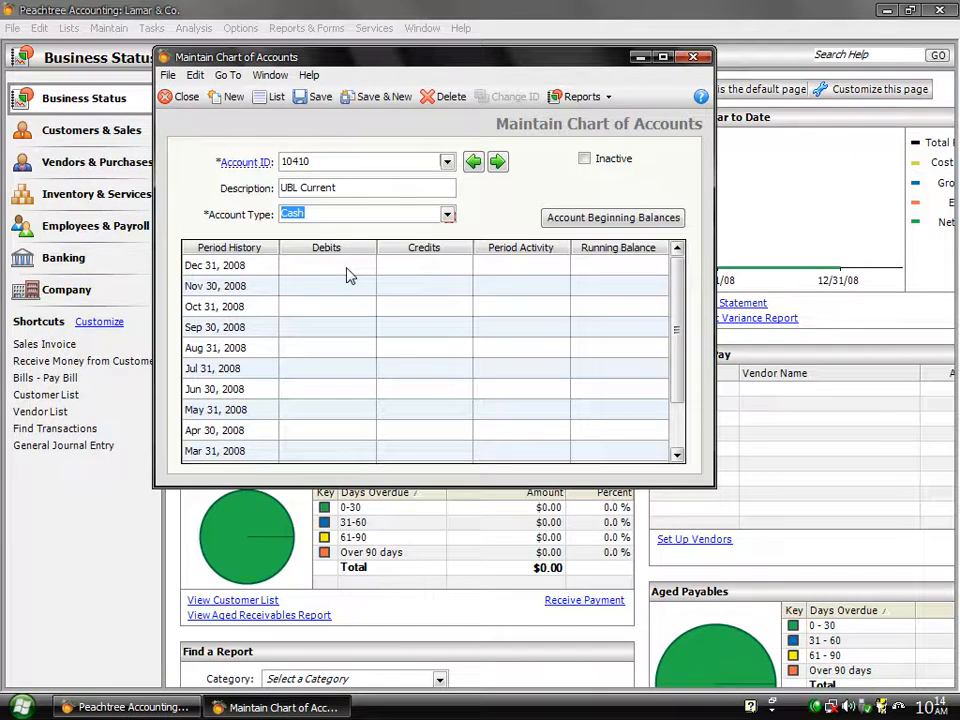
click(321, 100)
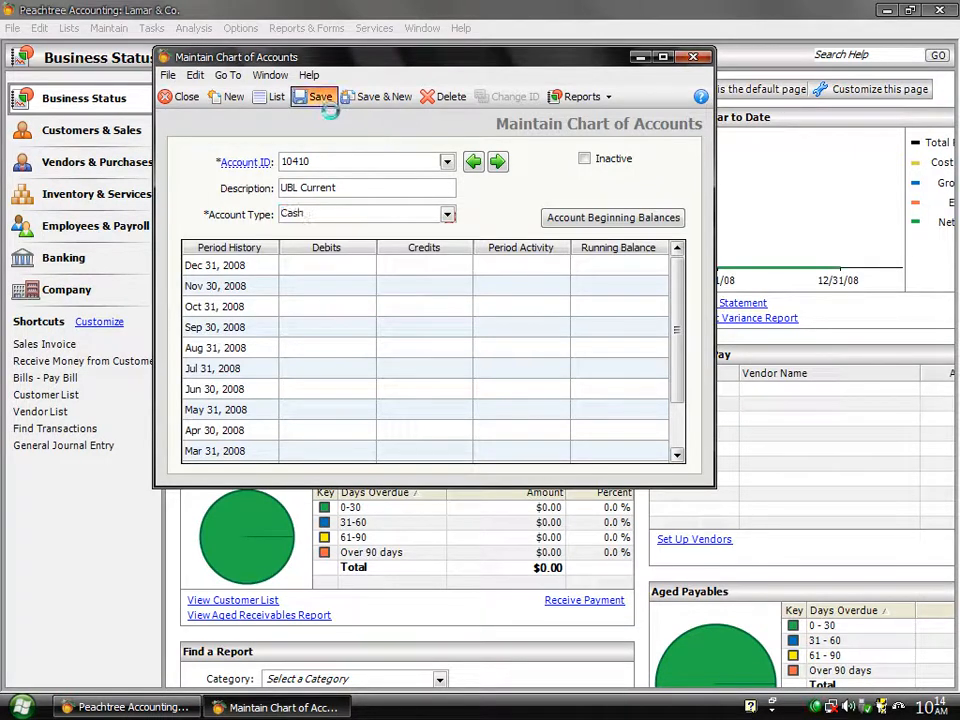
click(386, 100)
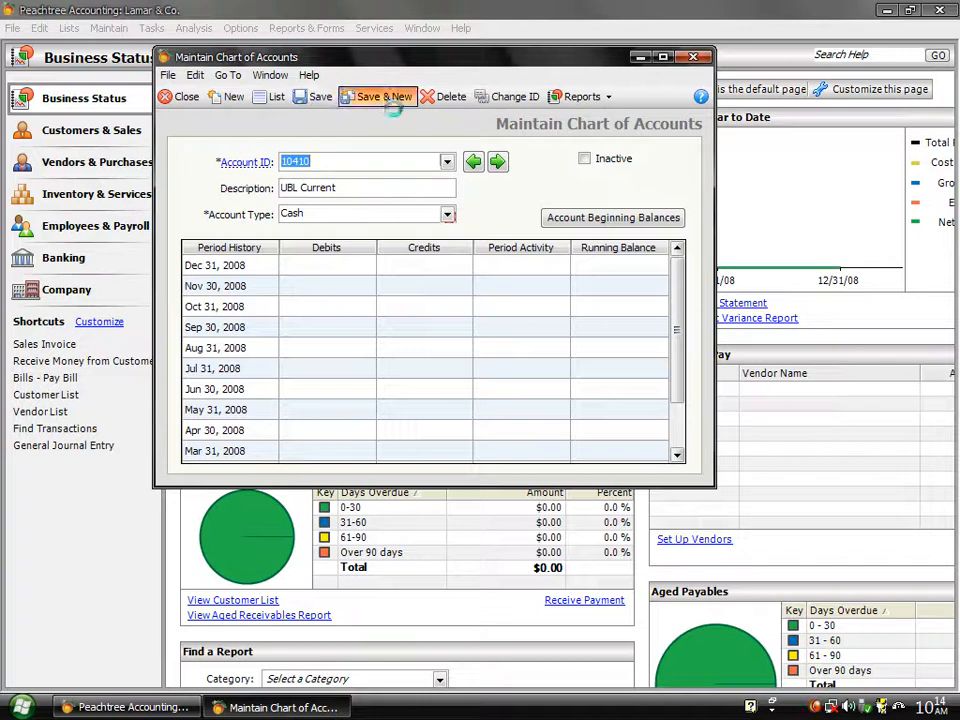
Step: Load the Gain/Loss on Sale of Assets record from the end of the account list into the form
click(449, 163)
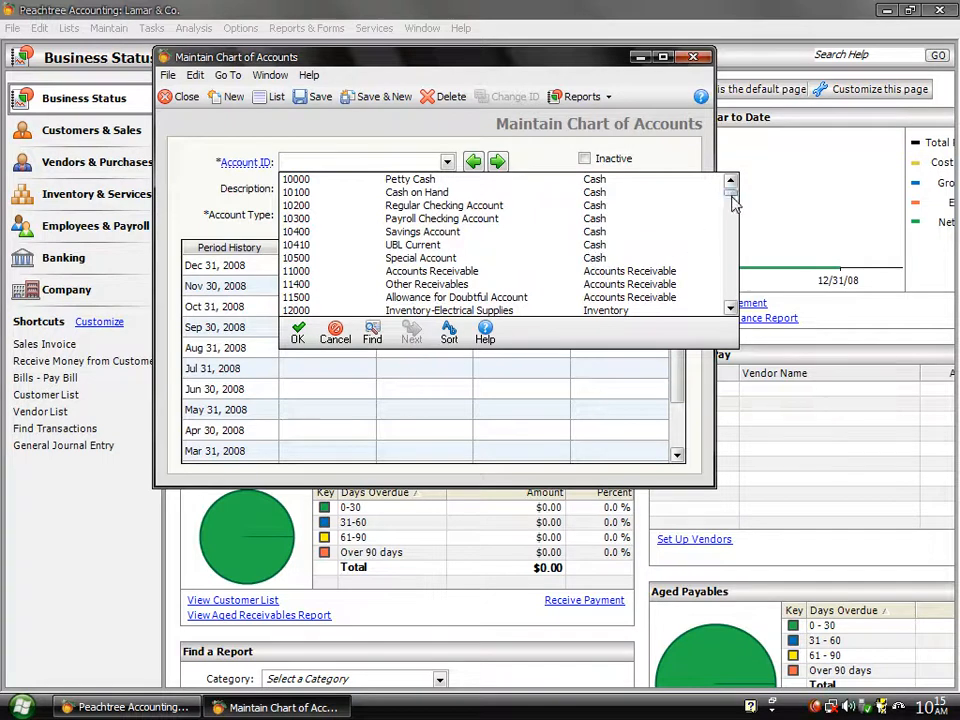
drag(731, 195, 737, 285)
mouse_move(735, 285)
mouse_down()
mouse_move(733, 298)
mouse_move(743, 266)
mouse_move(742, 307)
mouse_up()
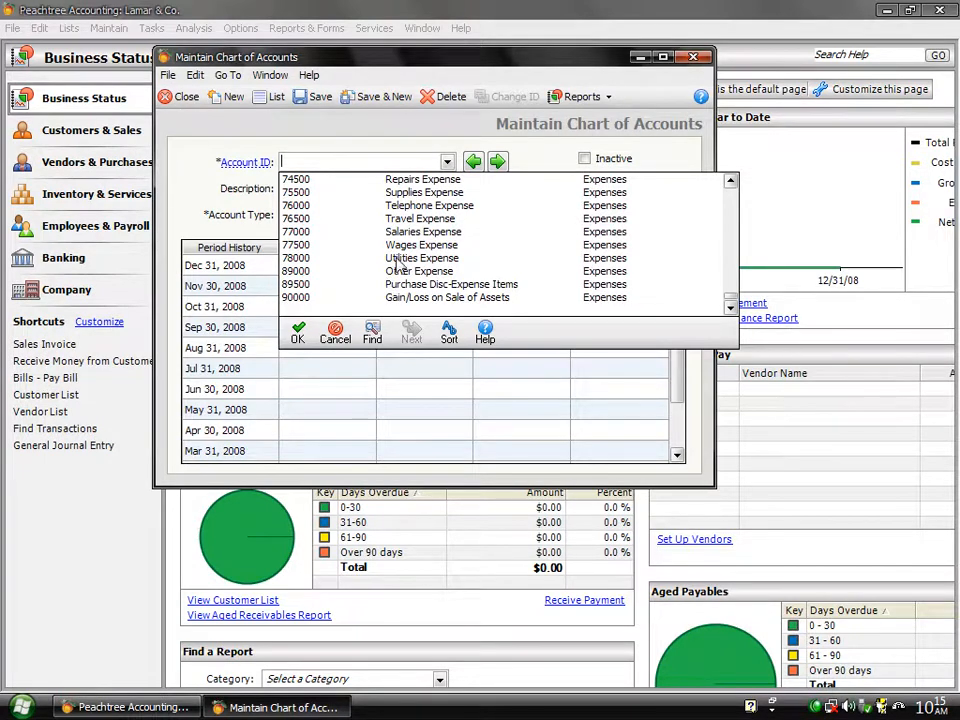
double_click(396, 300)
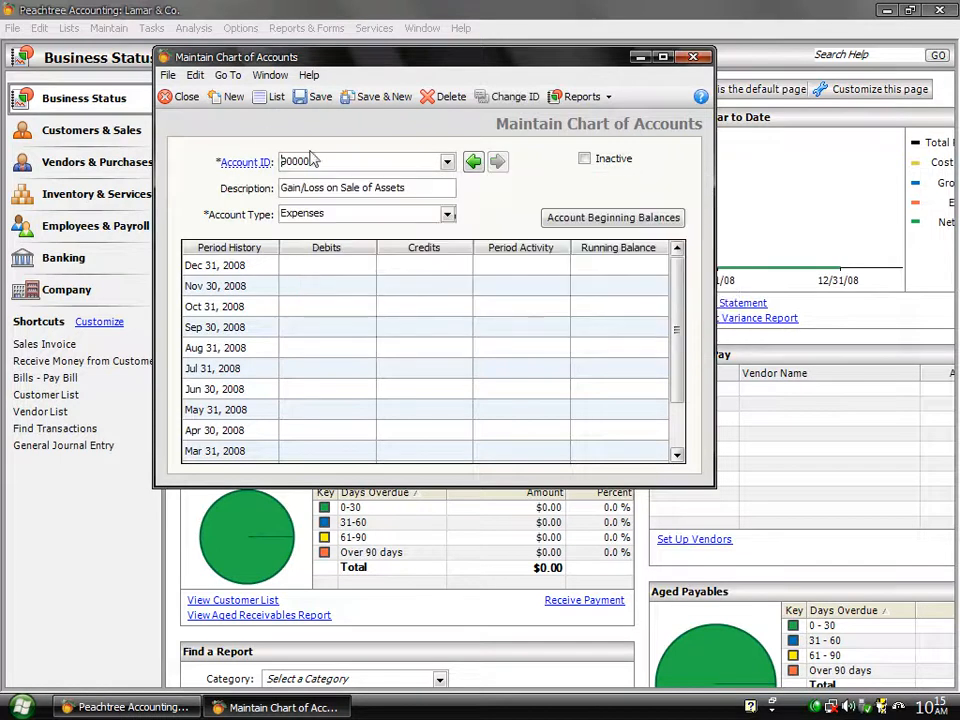
Step: Change the account ID to 90010 and replace the description with "Food Expense"
key(BackSpace)
text(2)
key(BackSpace)
key(BackSpace)
text(10)
key(Tab)
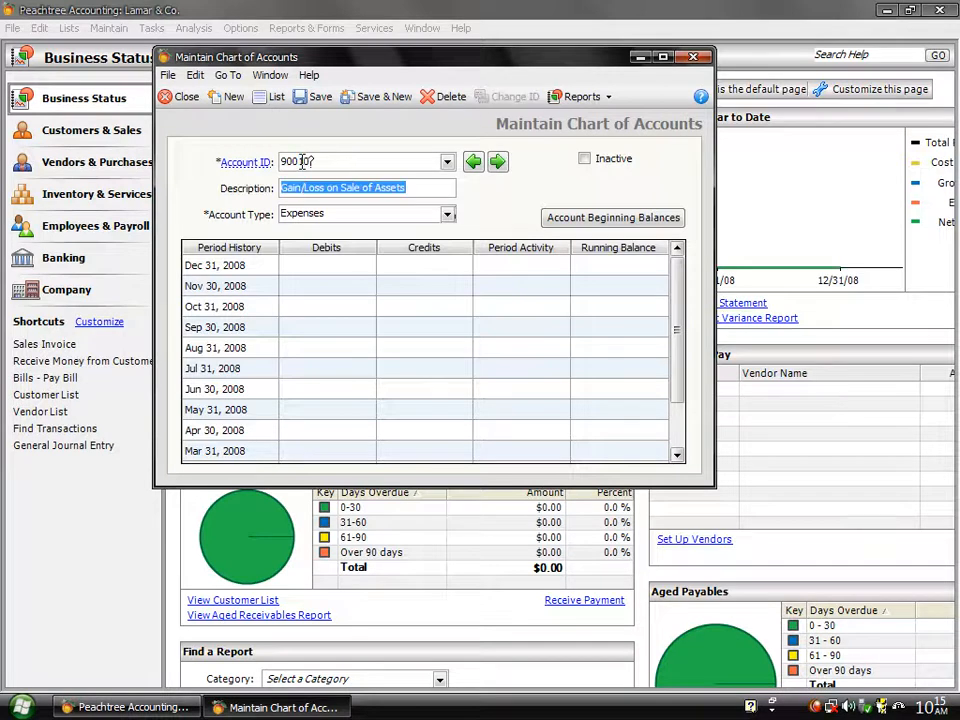
text(Food Ex)
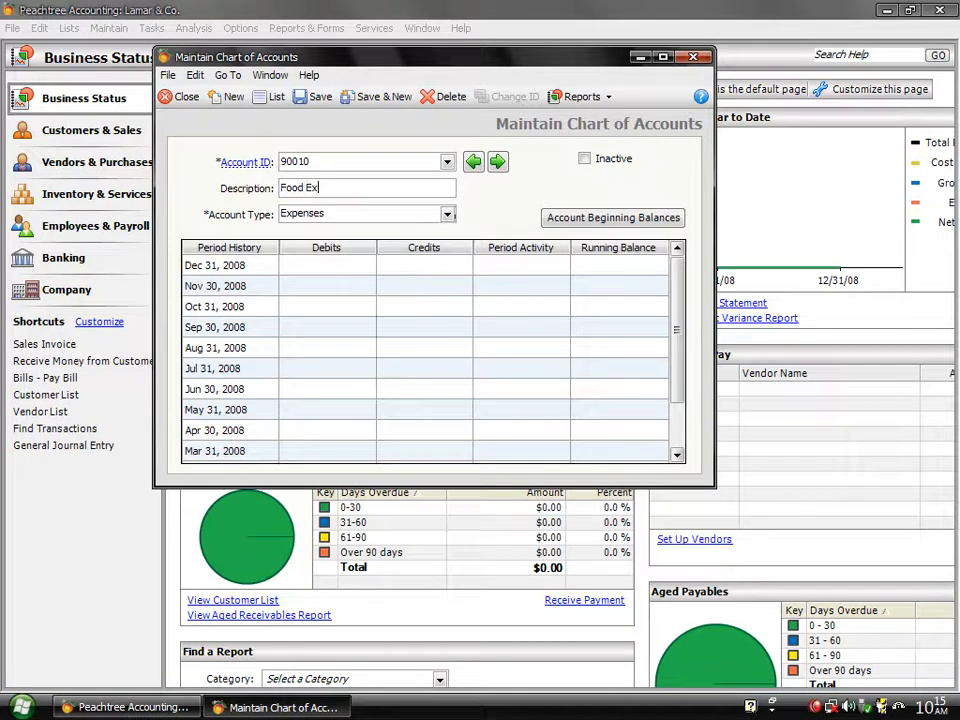
text(pense)
Step: Choose Expenses as the account type for Food Expense and save the account
click(340, 222)
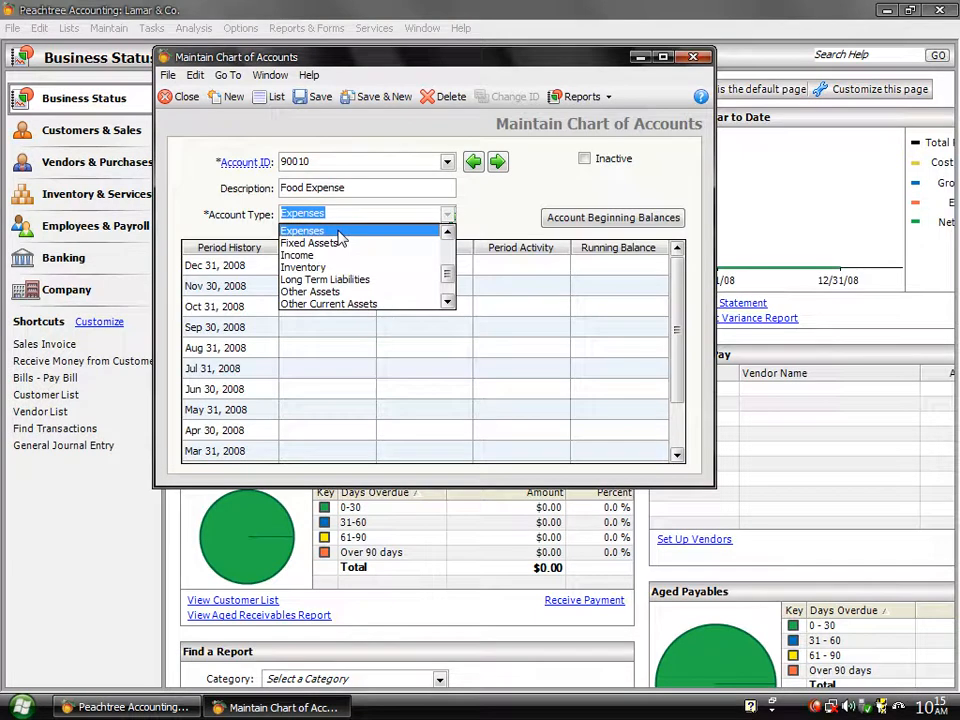
click(338, 232)
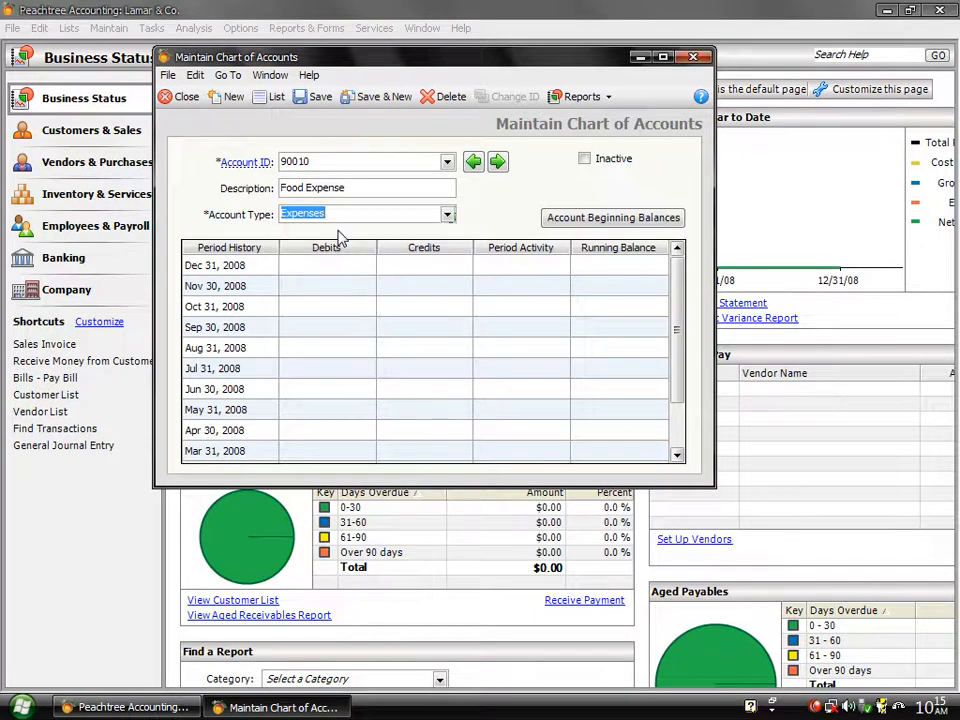
click(316, 98)
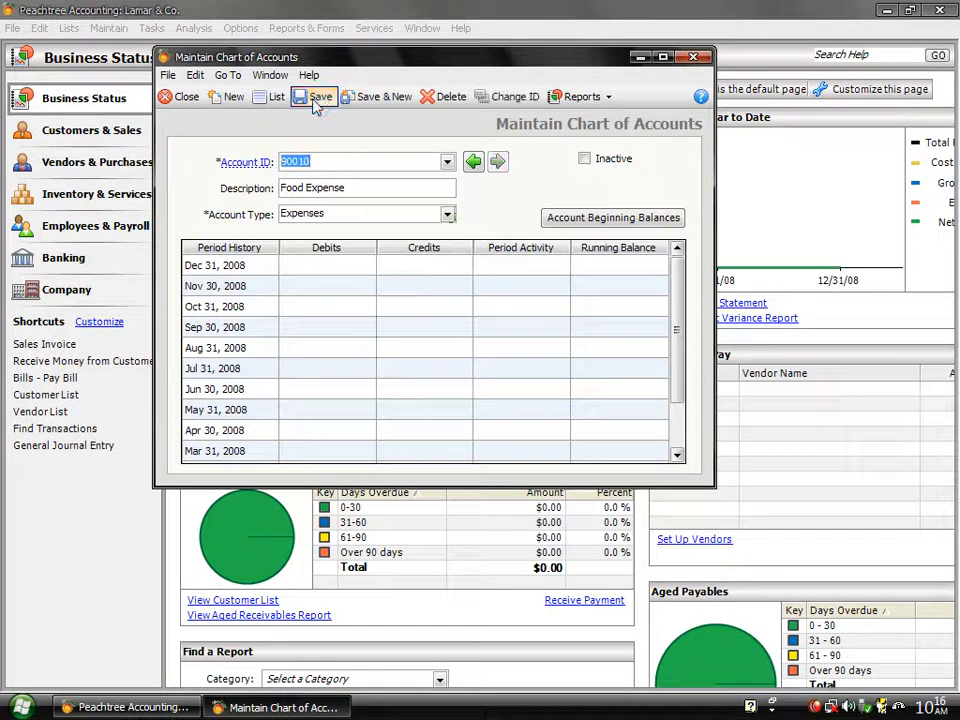
Step: Check the end of the account list for Food Expense, then close the form and refresh the Business Status page
click(229, 98)
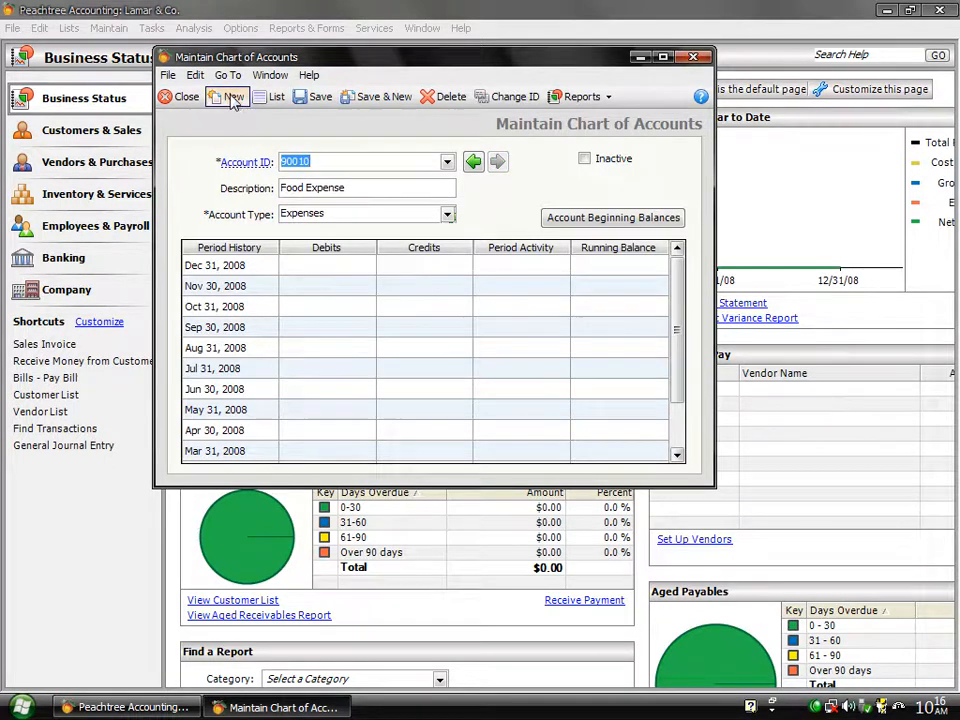
click(447, 163)
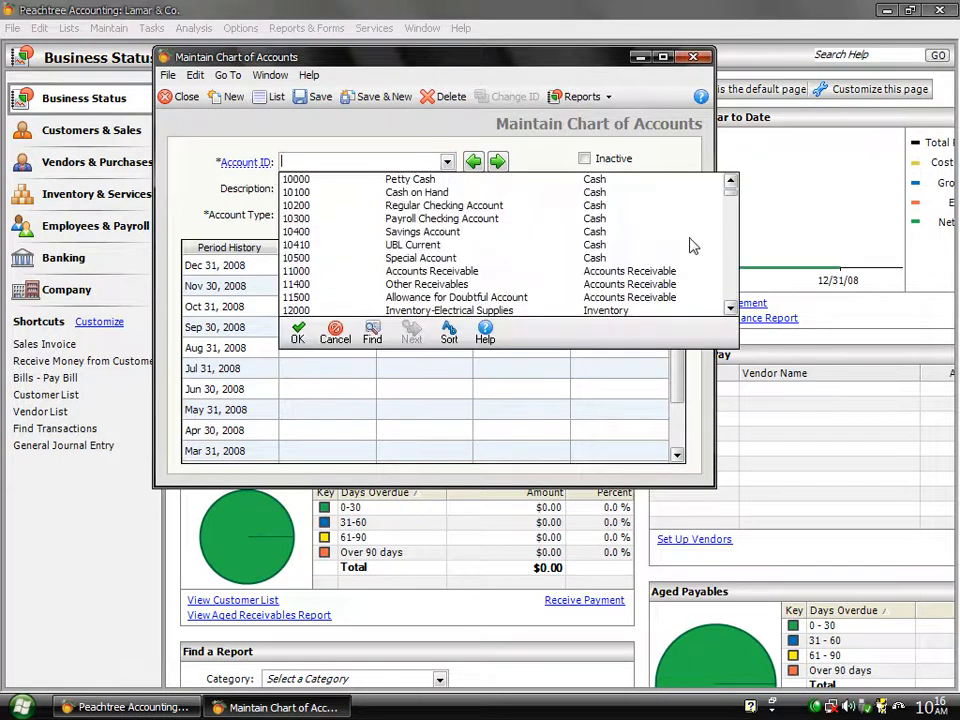
drag(731, 199, 733, 332)
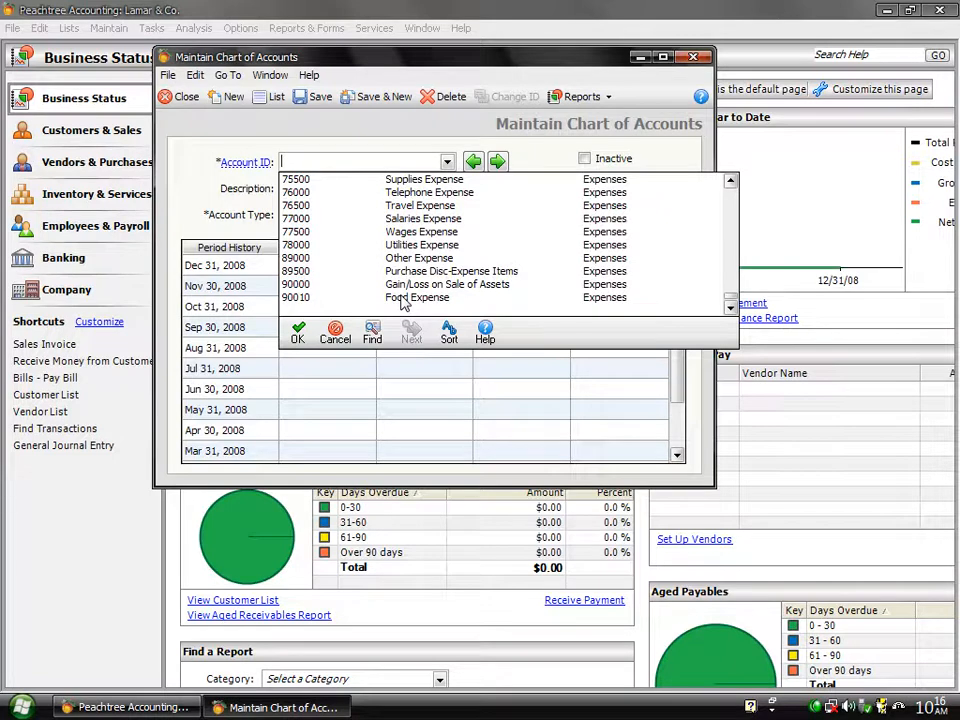
click(192, 100)
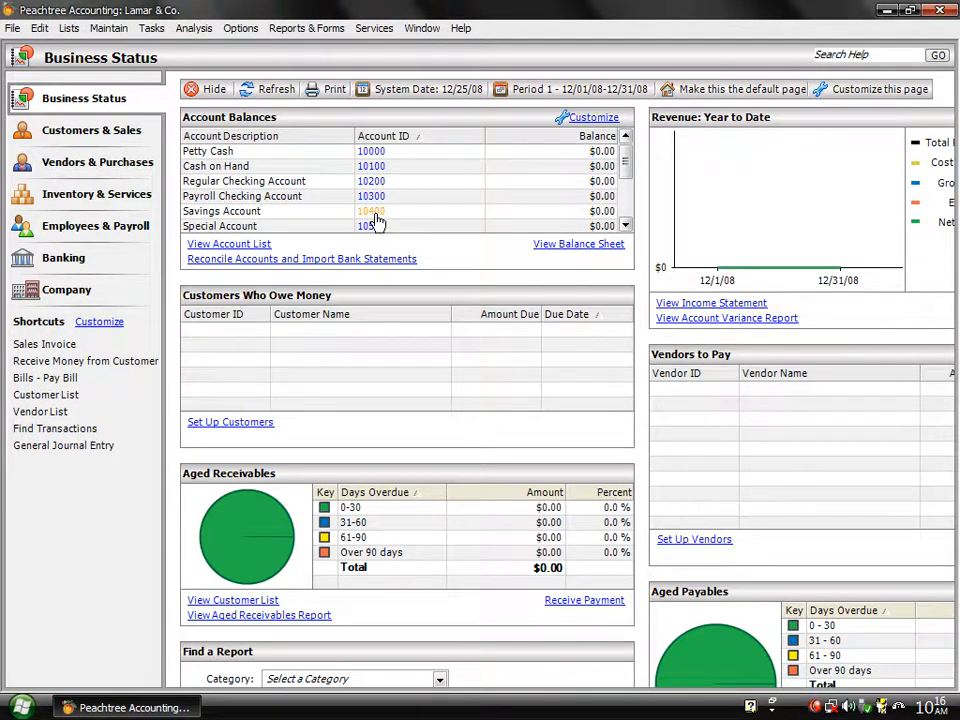
click(268, 90)
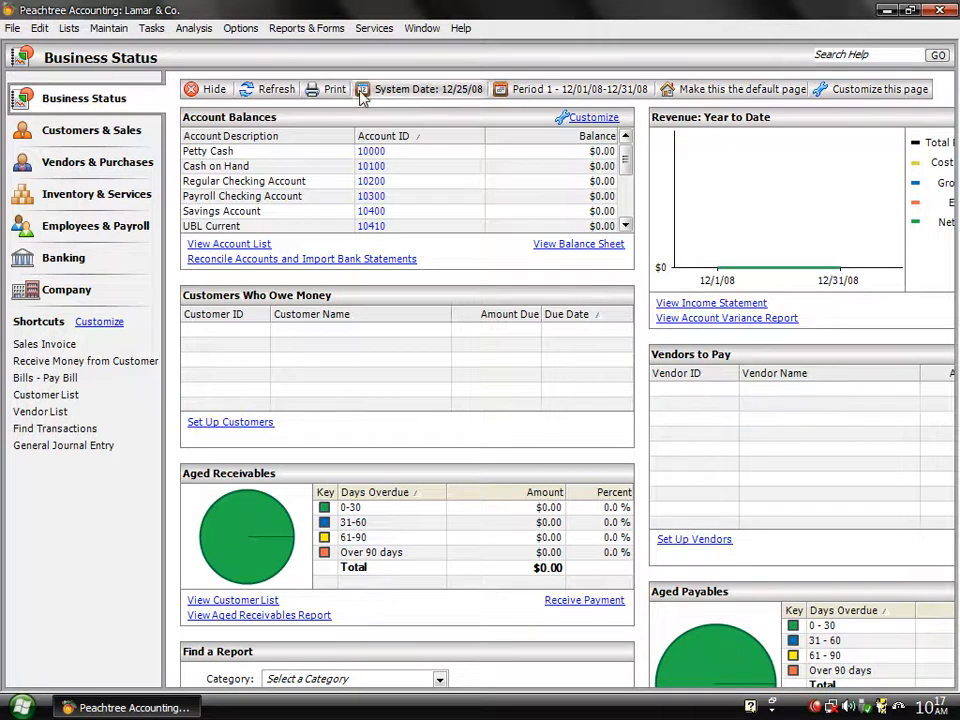
Step: Load the Savings Account record in the chart of accounts and delete it
click(108, 29)
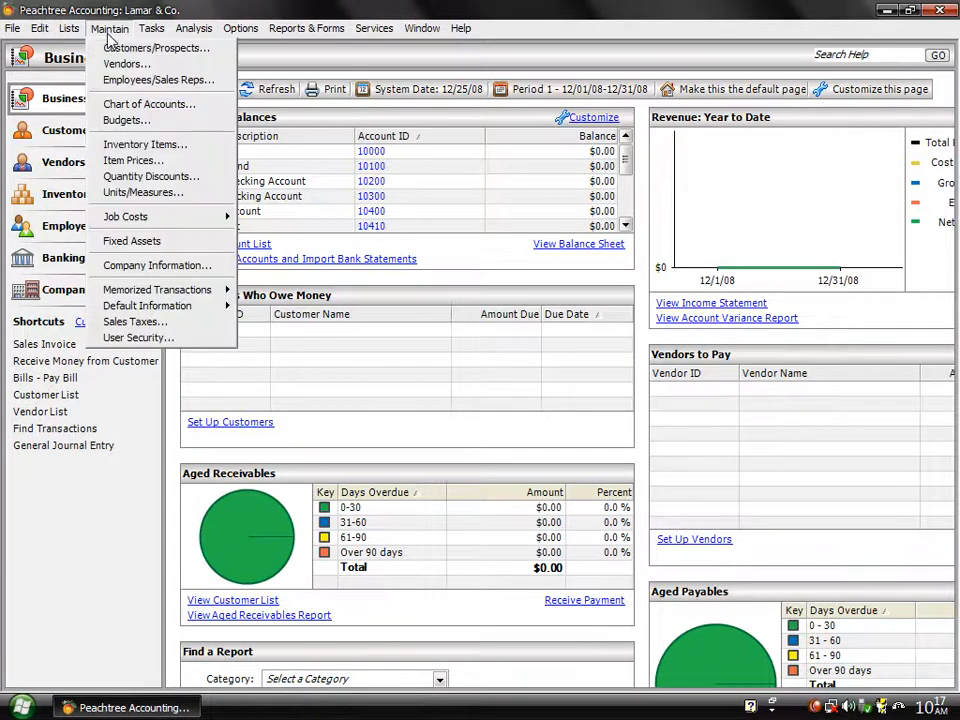
click(120, 105)
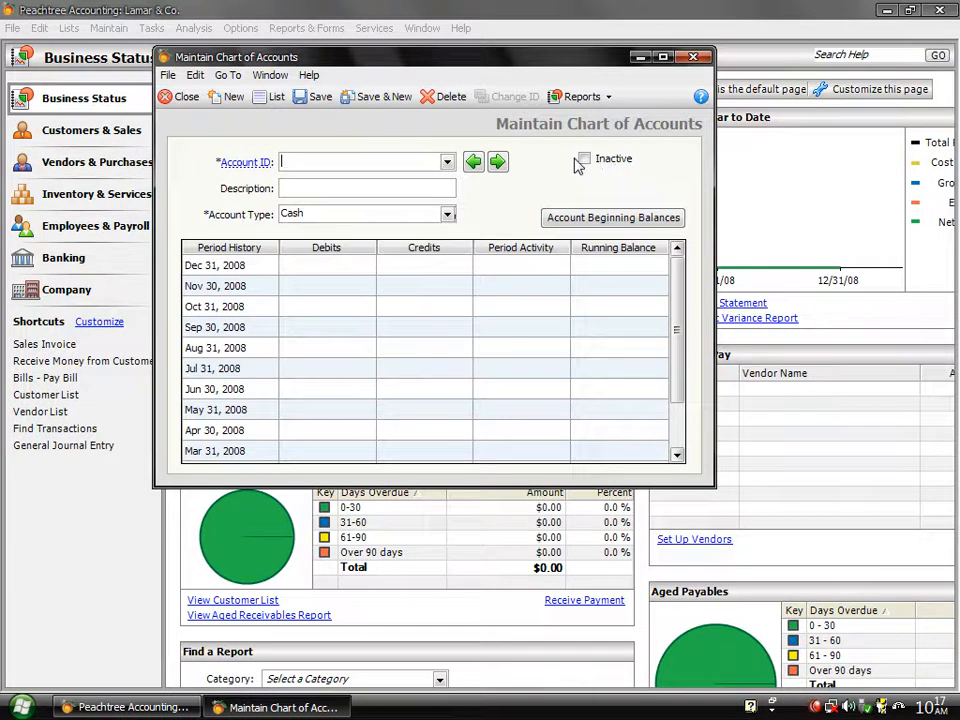
click(447, 162)
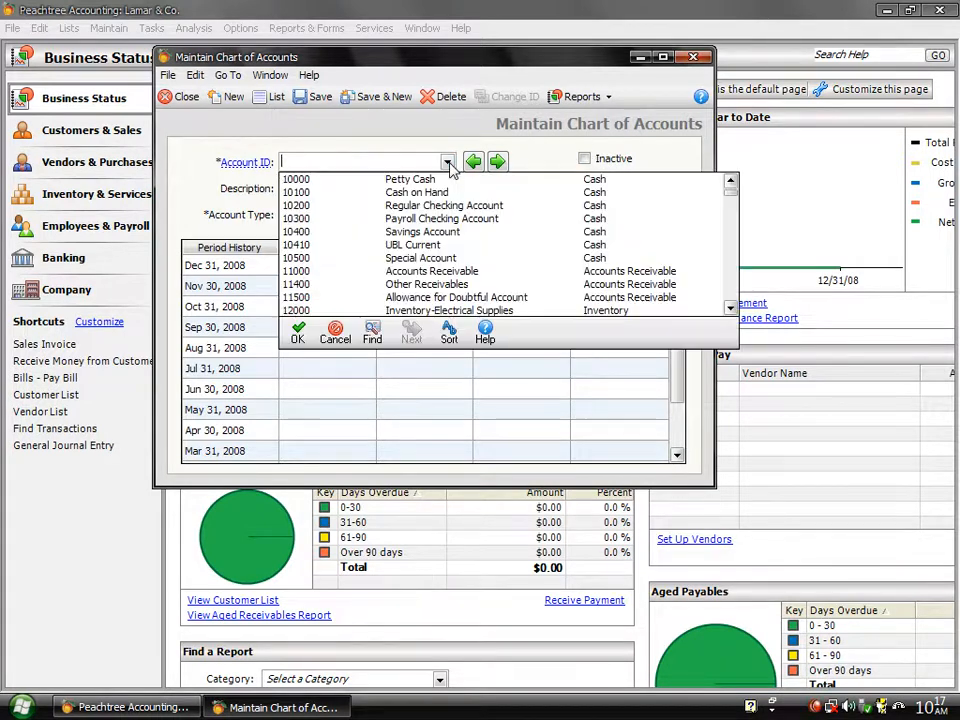
double_click(405, 232)
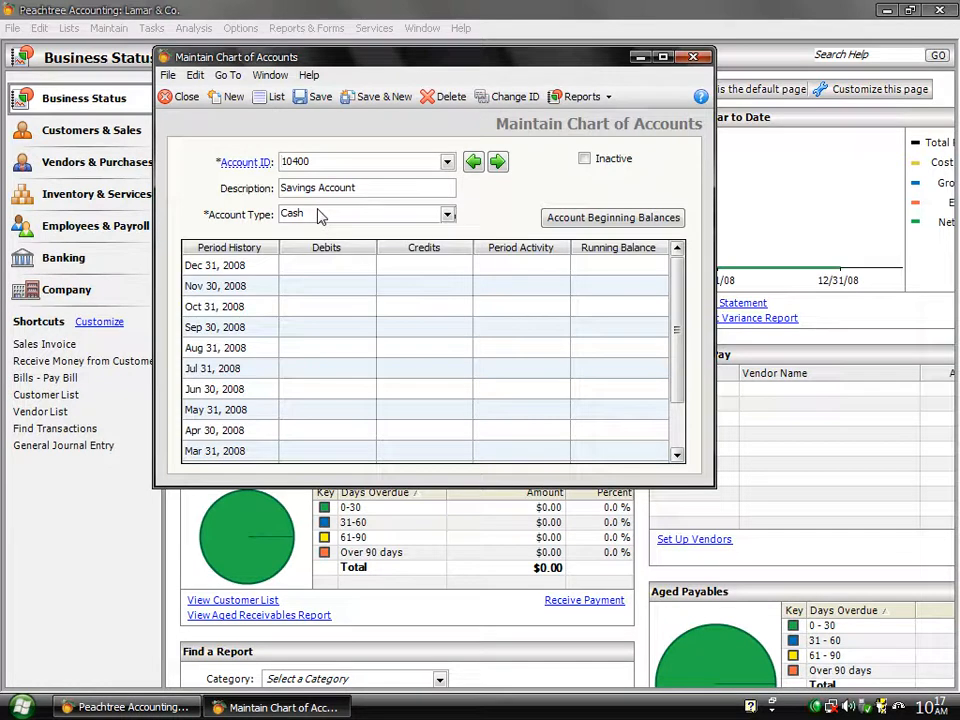
click(448, 98)
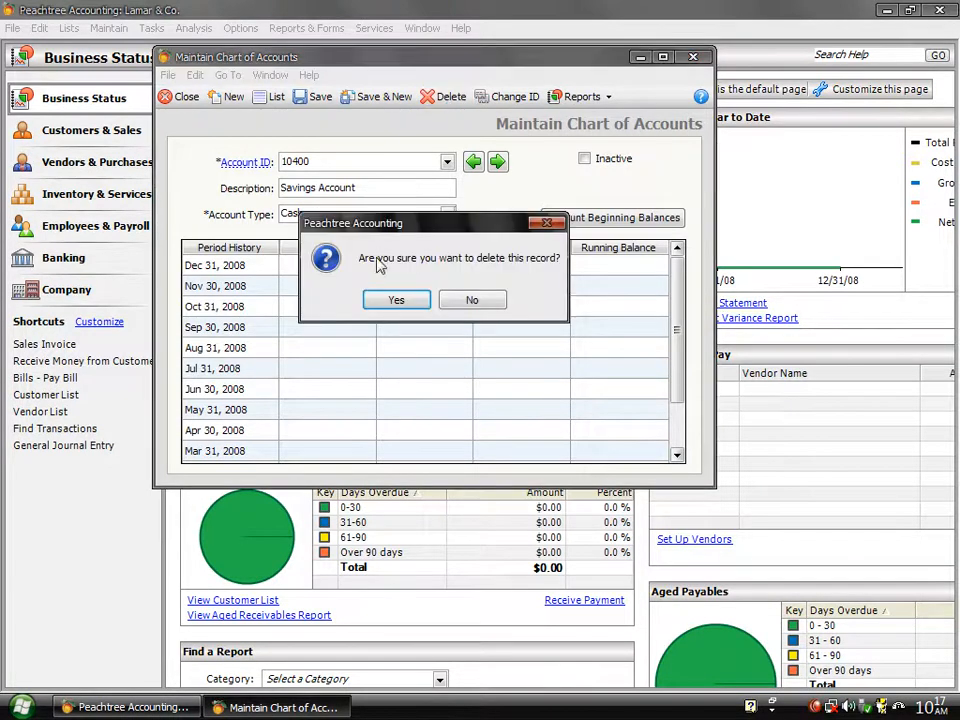
click(390, 301)
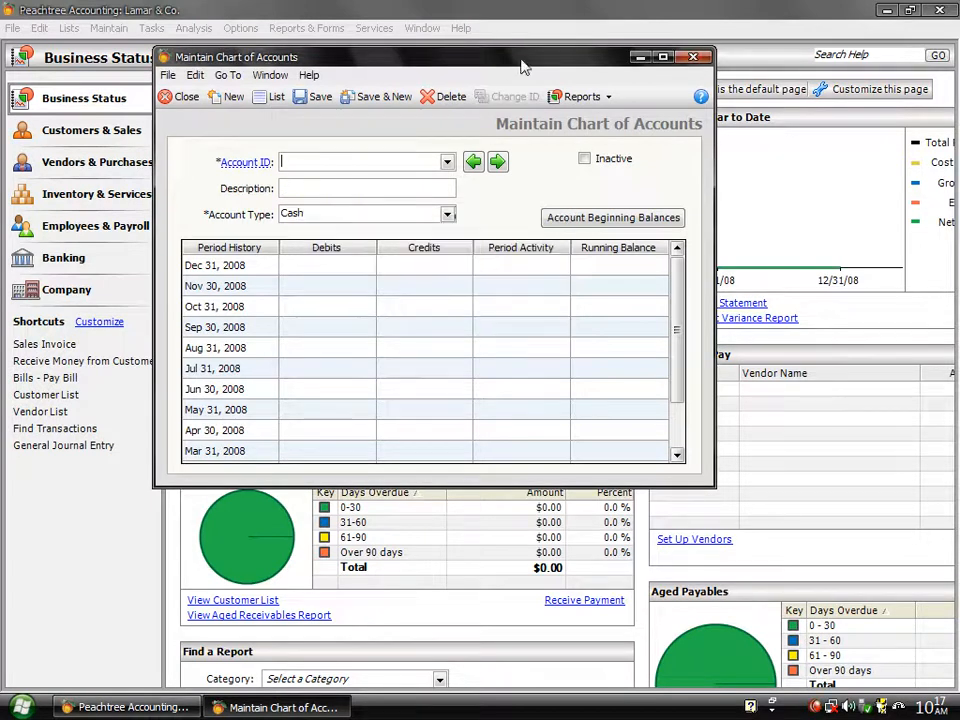
Step: Load the UBL Current record to examine its Inactive option, and return to a blank account record
click(449, 165)
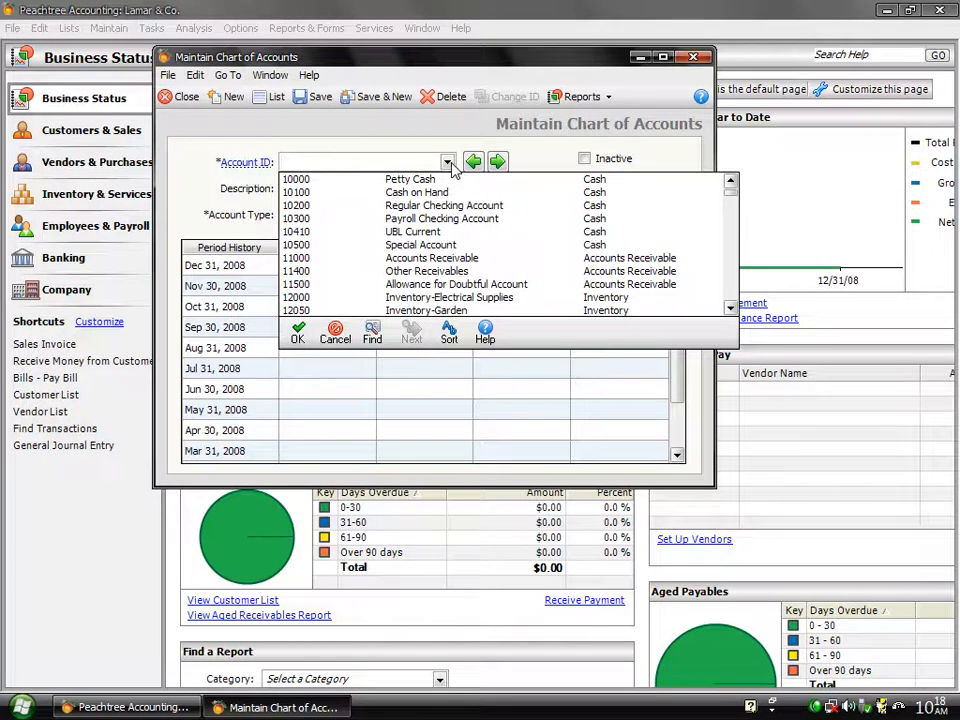
double_click(437, 232)
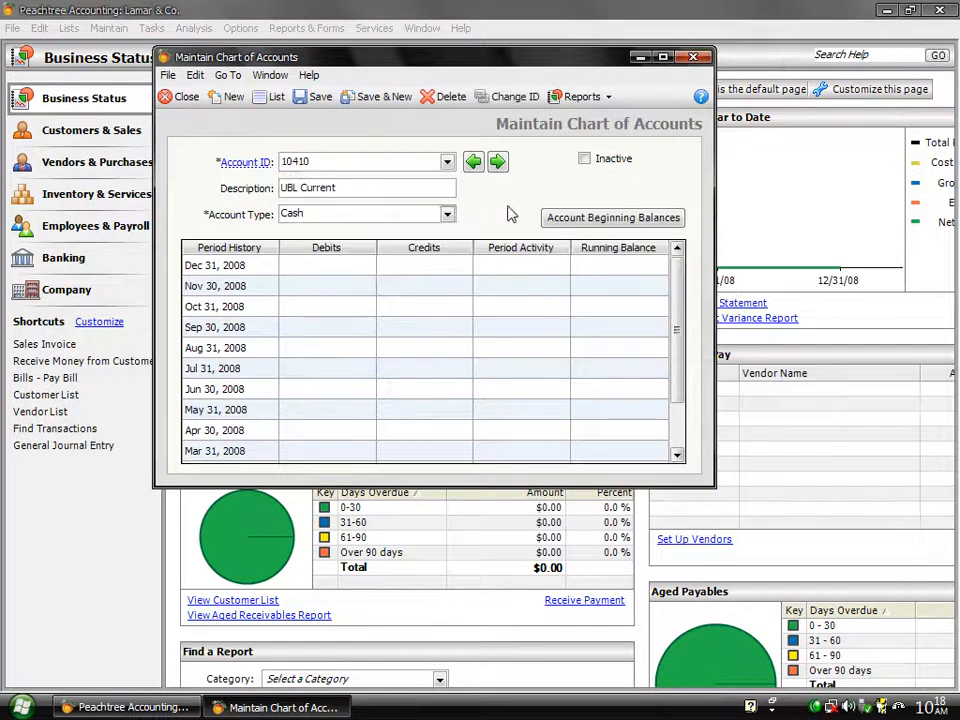
click(598, 170)
click(596, 165)
click(233, 97)
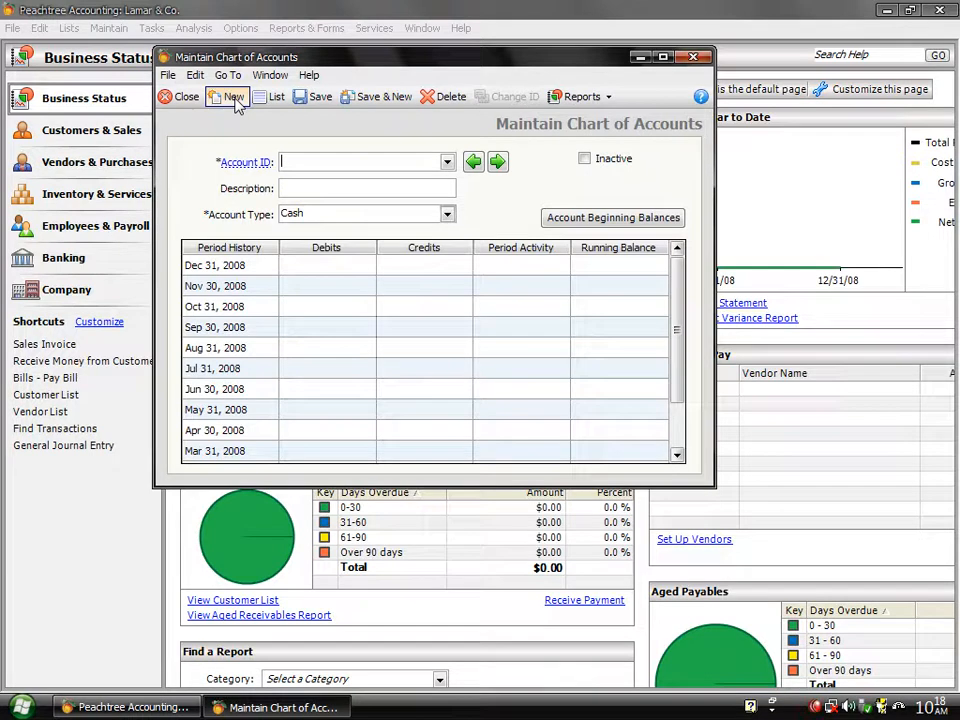
Step: Load the Cash on Hand record and open the account beginning balances for the period 12/1/08 through 12/31/08
click(447, 162)
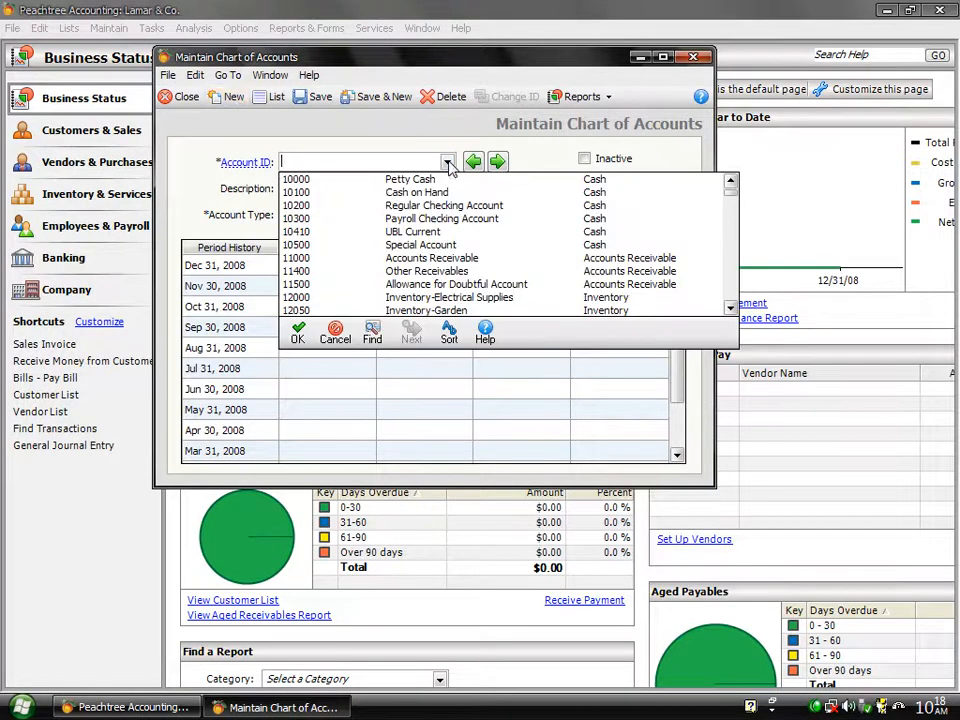
double_click(395, 192)
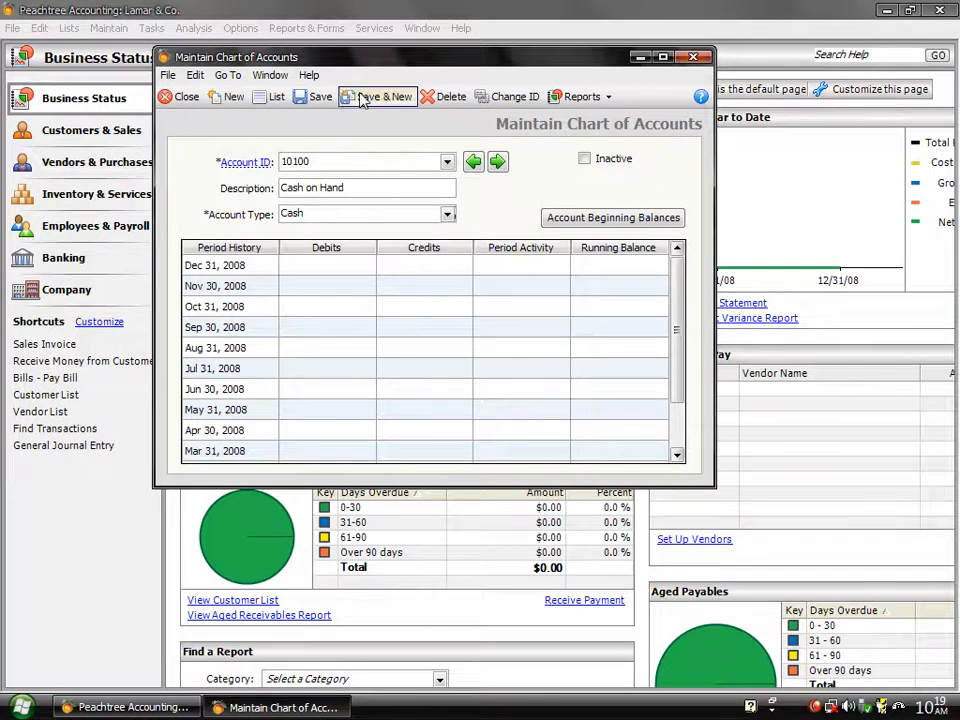
click(604, 227)
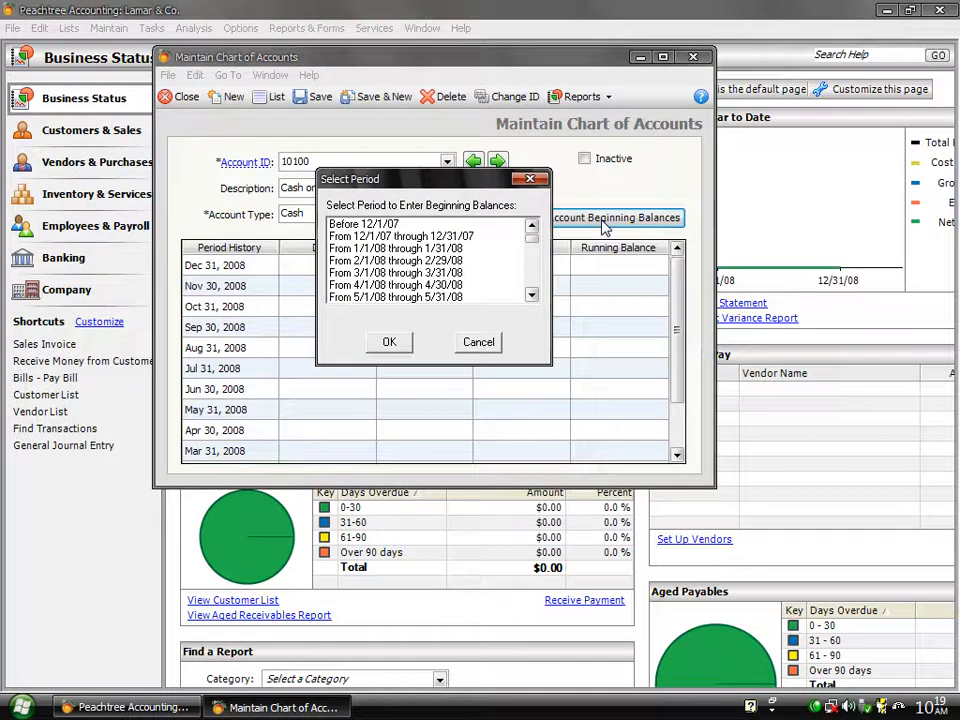
click(531, 295)
click(531, 295)
click(531, 295)
click(531, 295)
click(531, 295)
click(531, 295)
click(531, 295)
click(531, 295)
click(531, 295)
click(531, 295)
click(531, 295)
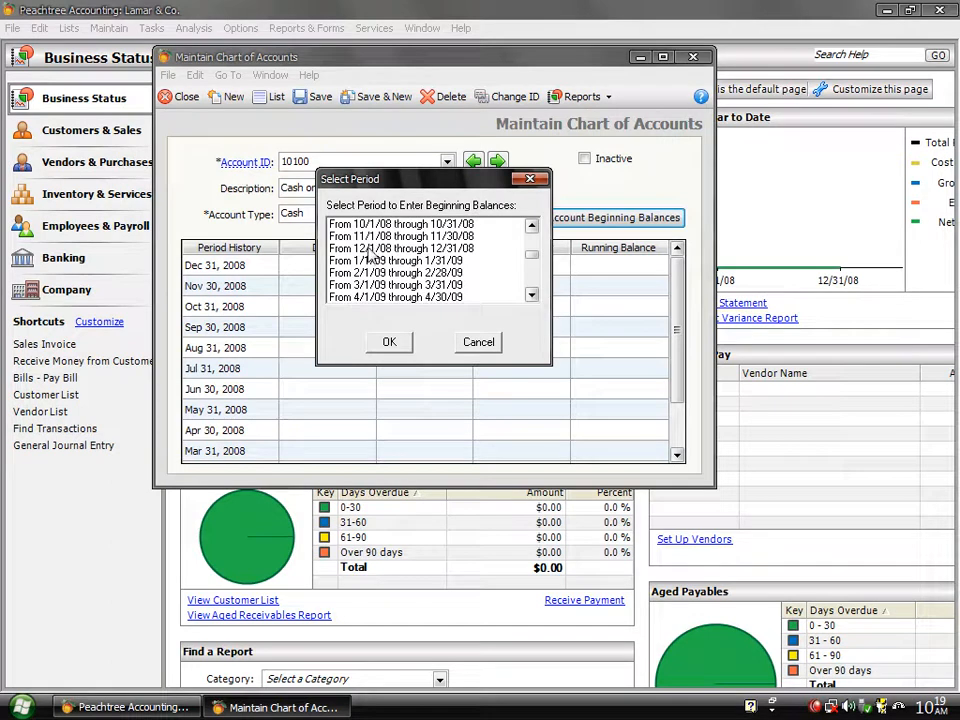
click(370, 249)
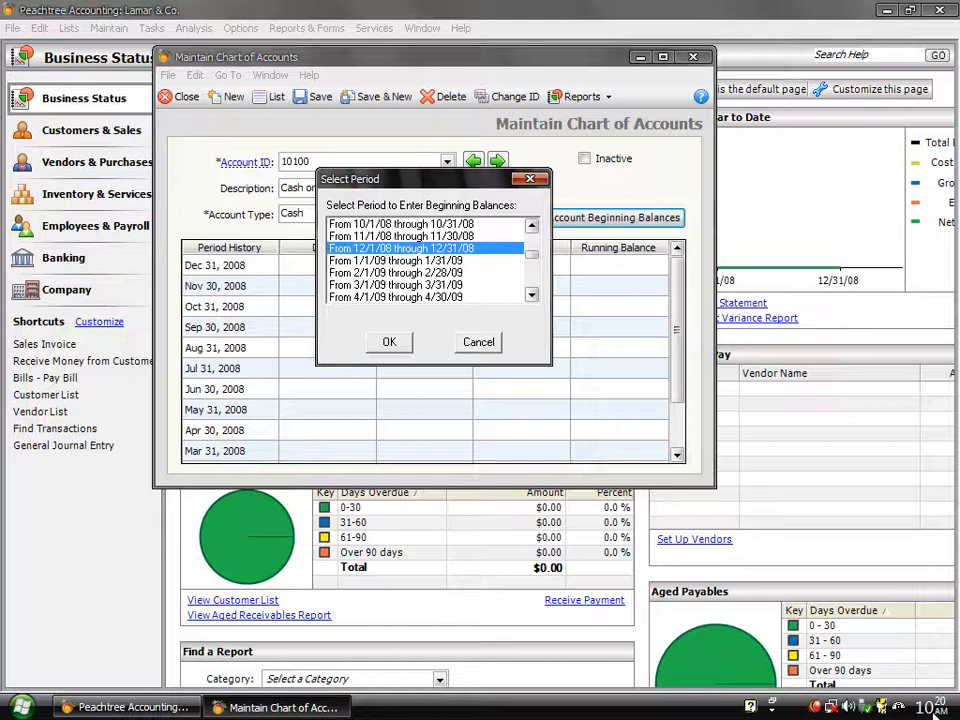
click(389, 343)
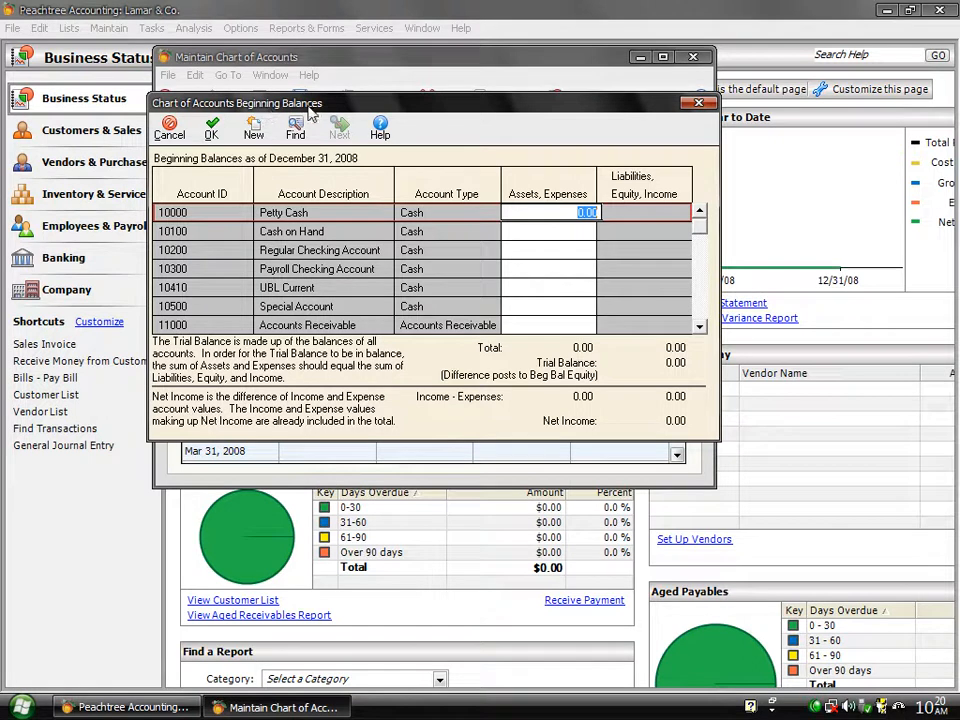
Step: Enter a beginning balance of 54,560,700 for Cash on Hand
click(537, 230)
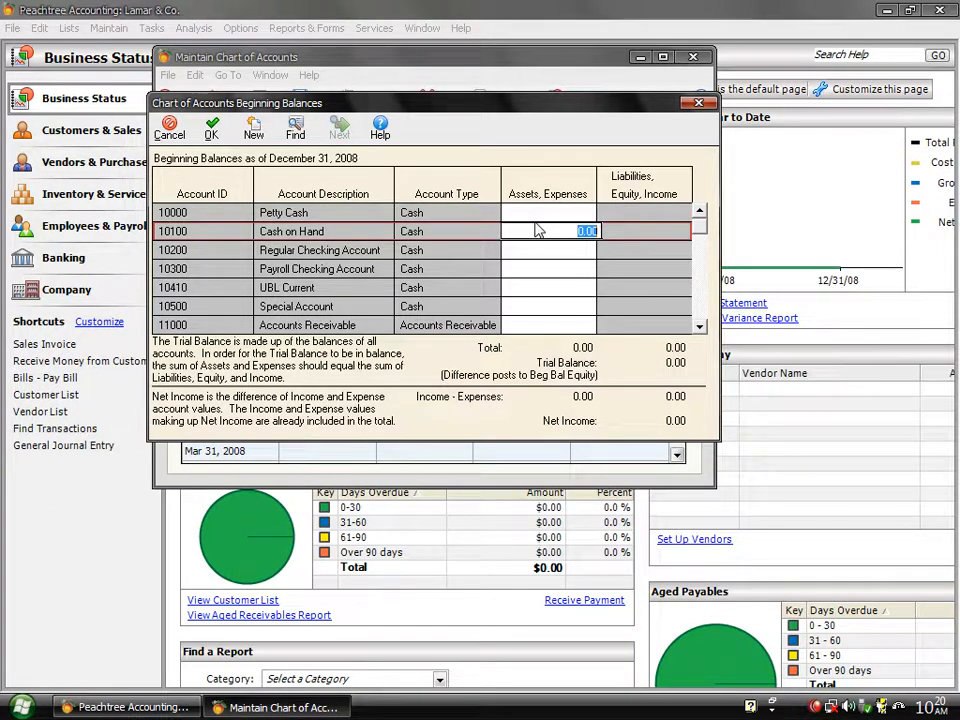
text(5)
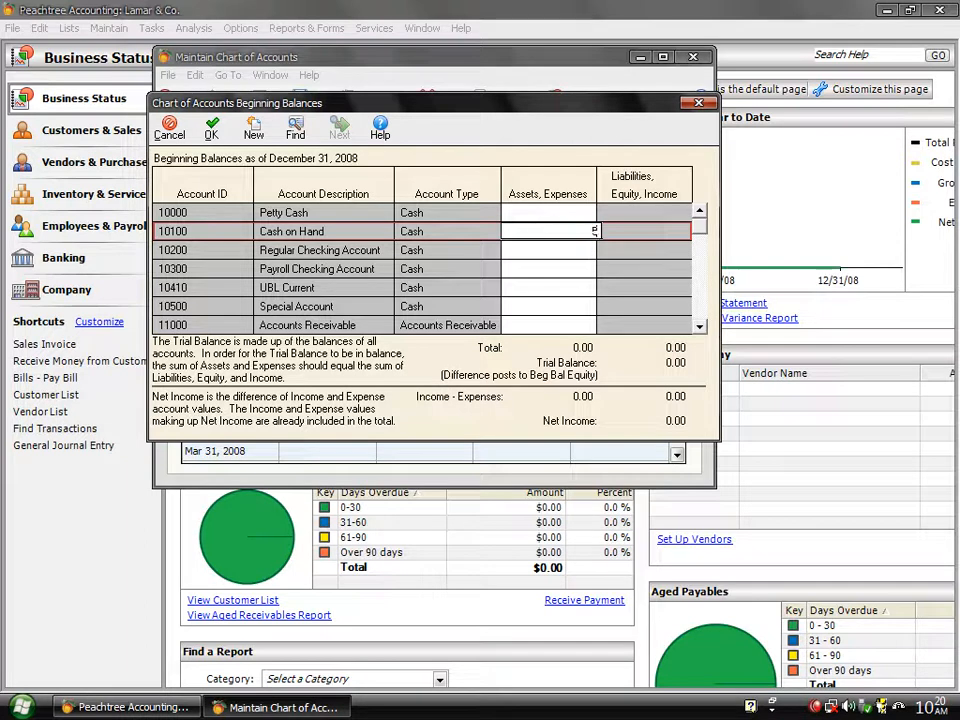
text(455)
text(0)
text(0700)
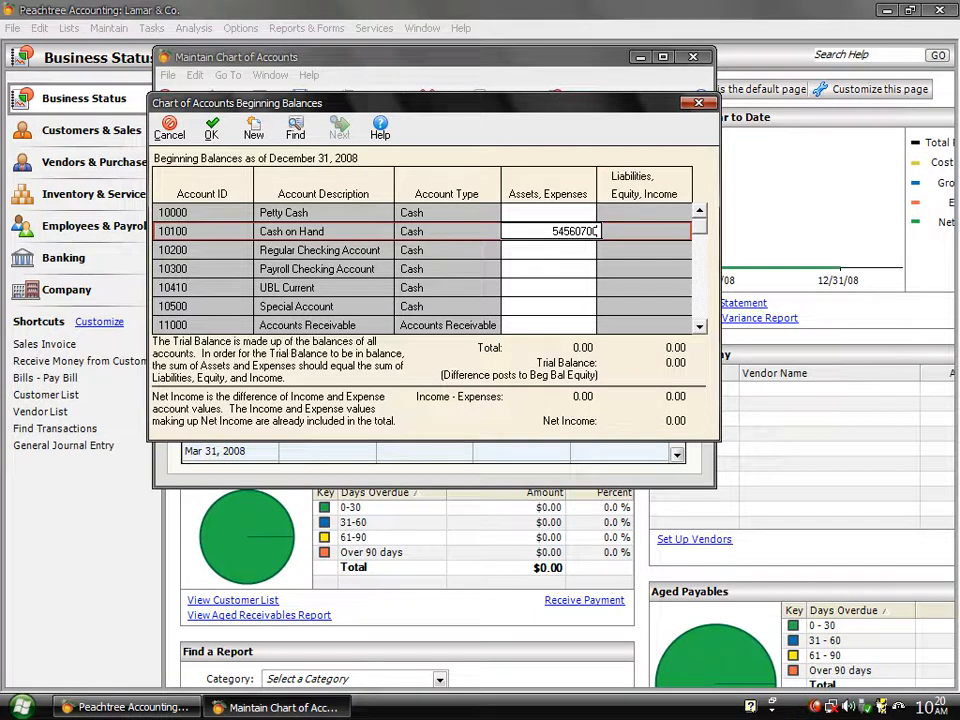
Step: Enter a beginning balance of 87,955,600 for UBL Current
key(Down)
key(Down)
key(Down)
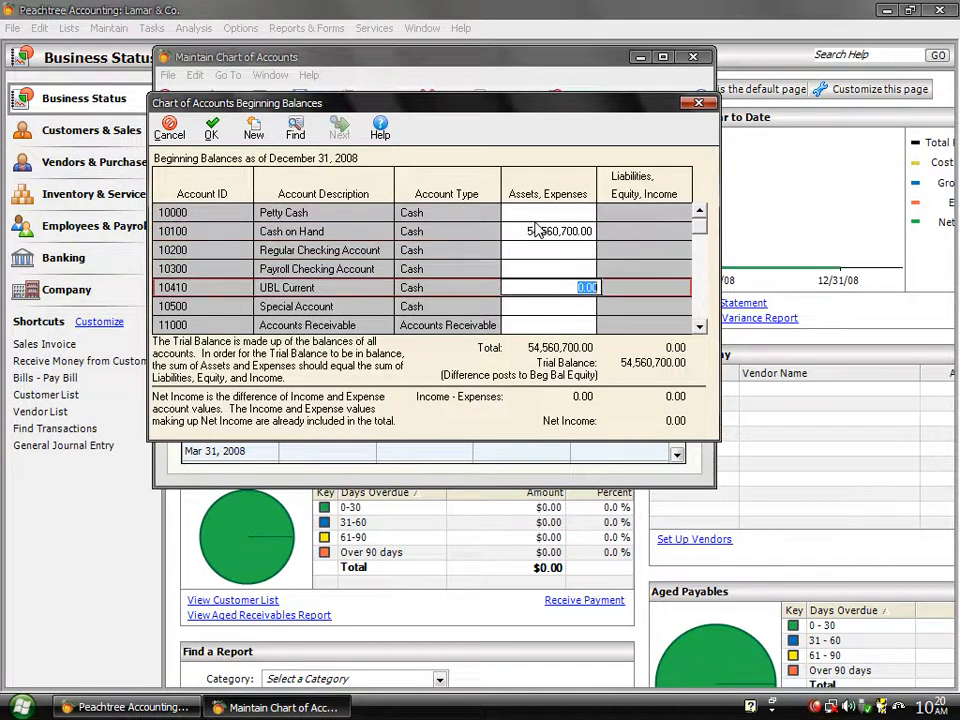
text(87955)
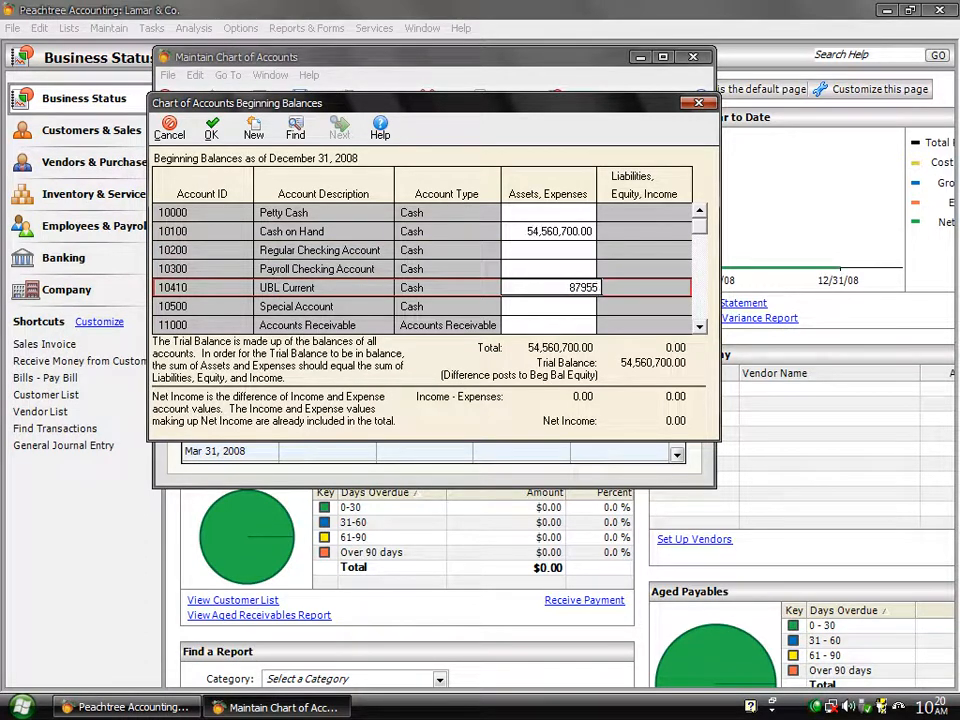
text(600)
key(Return)
Step: Enter a beginning balance of 3,490,700 for the Furniture and Fixtures fixed asset account
key(Return)
key(Return)
key(Return)
key(Return)
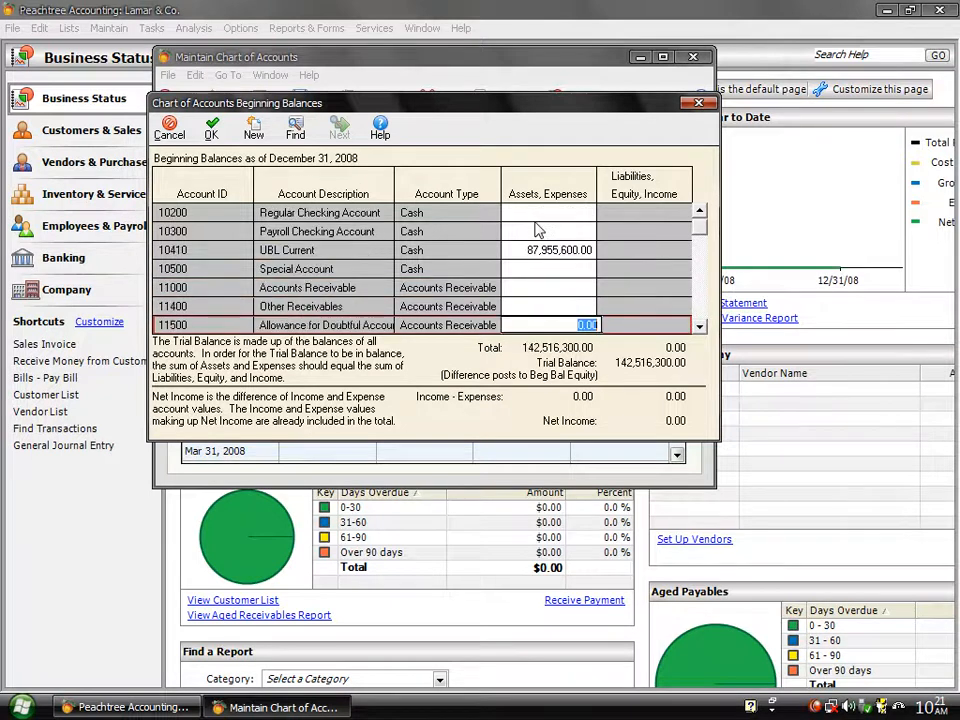
key(Return)
key(Return)
key(Return)
key(Return)
key(Return)
key(Return)
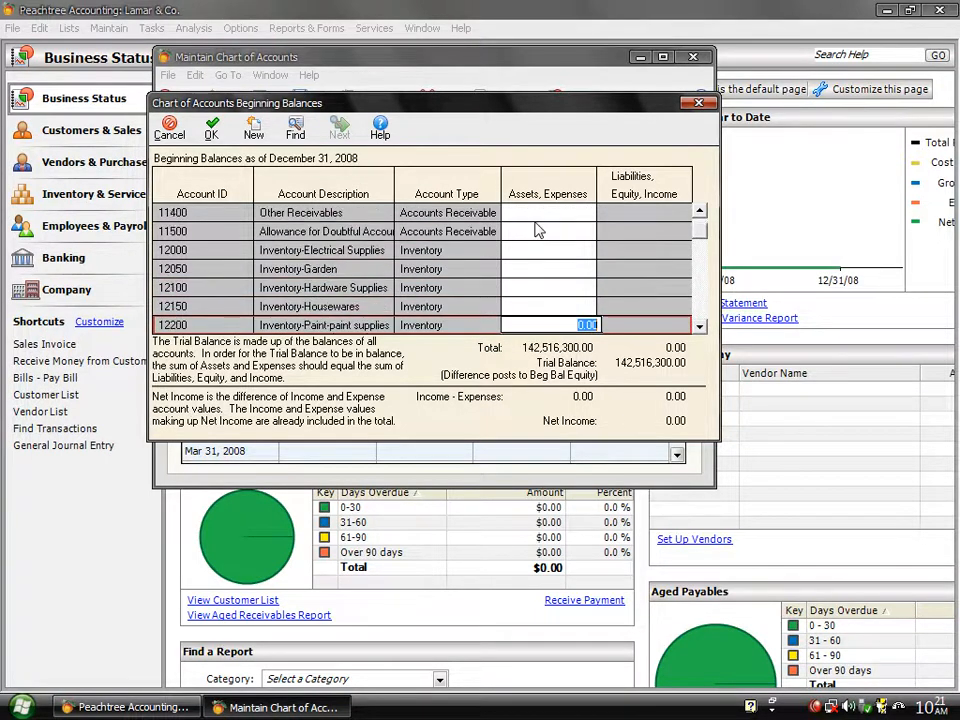
key(Return)
key(Return)
key(Return)
key(Return)
key(Return)
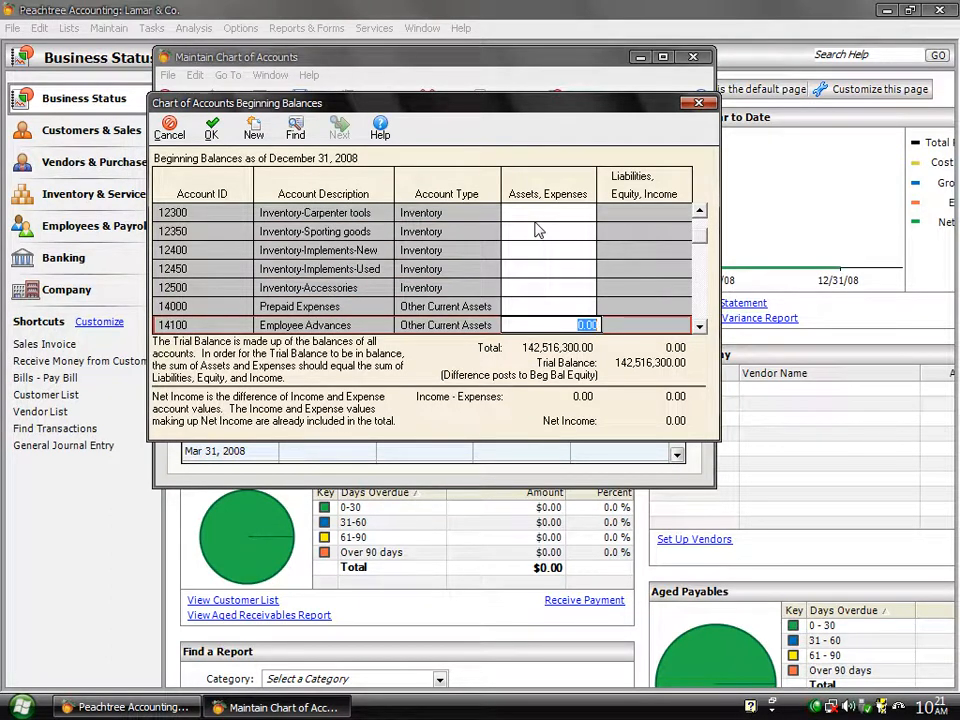
key(Return)
key(Return)
key(Return)
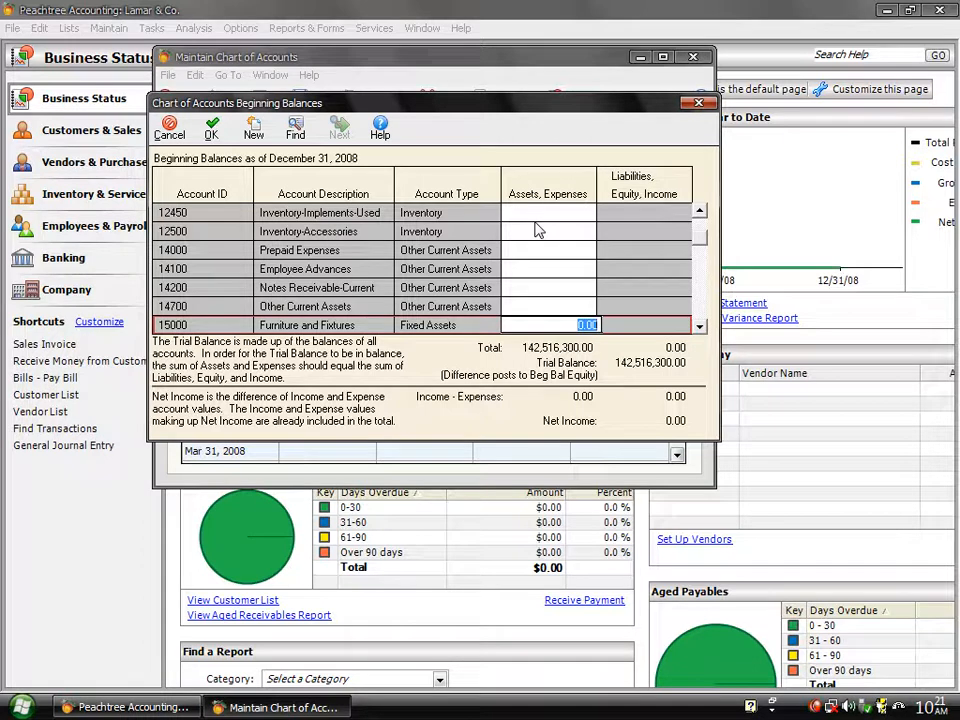
text(3490700)
key(Return)
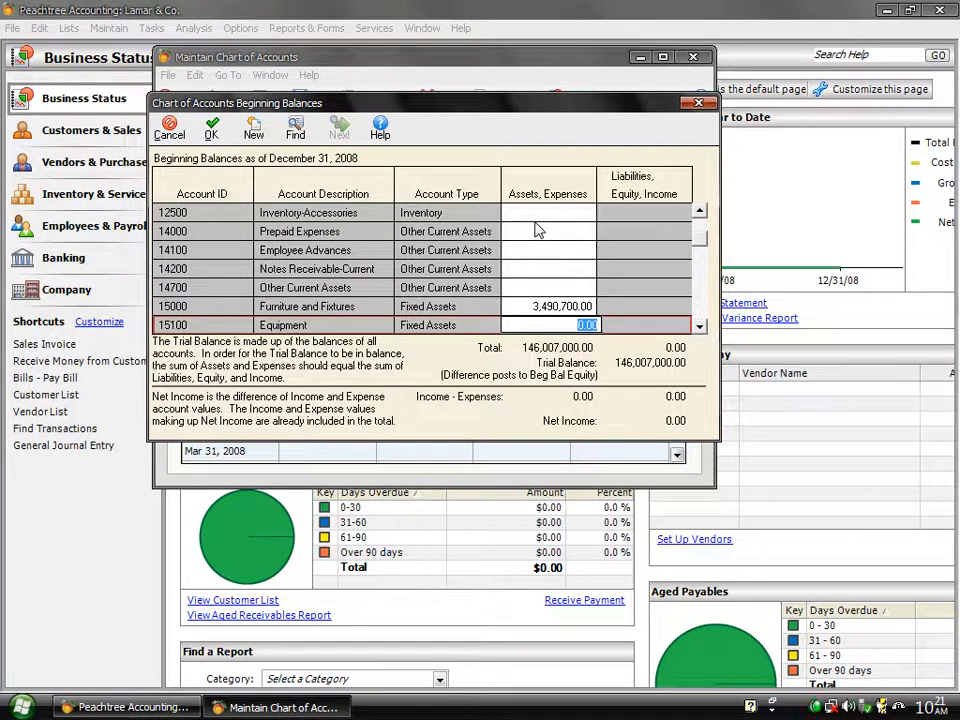
Step: Set the Equipment account's beginning balance to 12,545,300
text(125453)
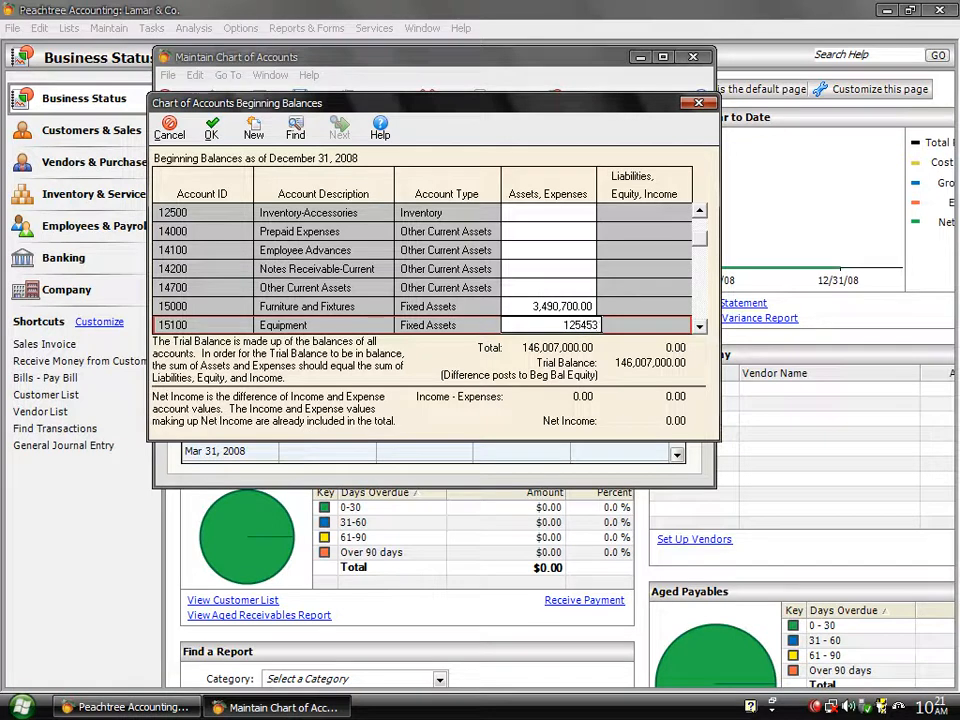
text(0)
key(Return)
Step: Enter a beginning balance of 9,075,600 for the Automobiles account
key(Return)
key(Up)
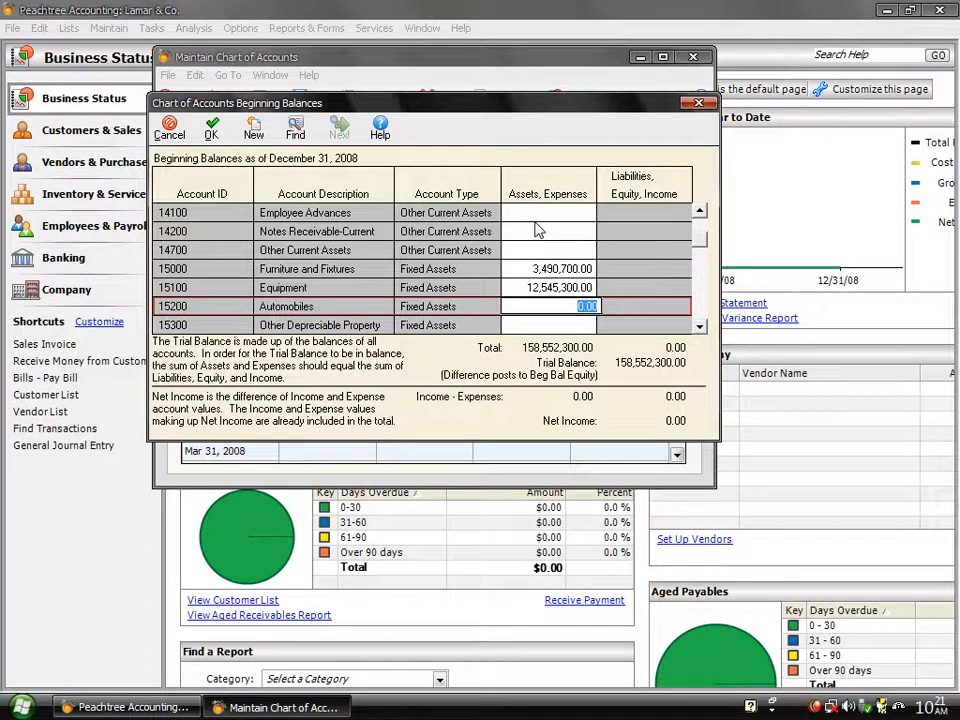
text(9,075)
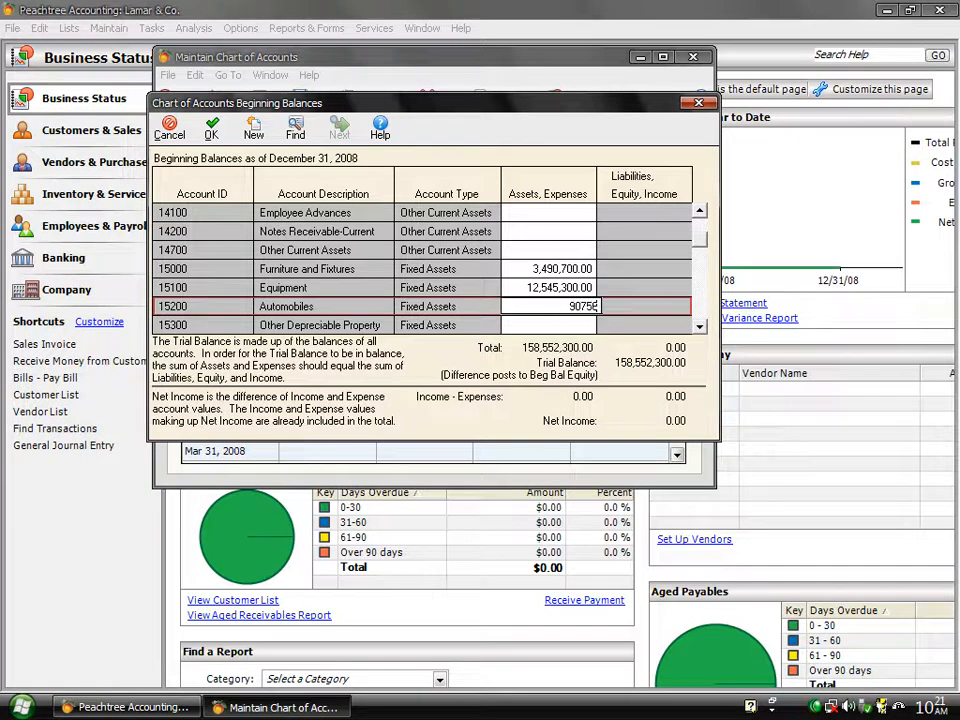
text(,600)
key(Return)
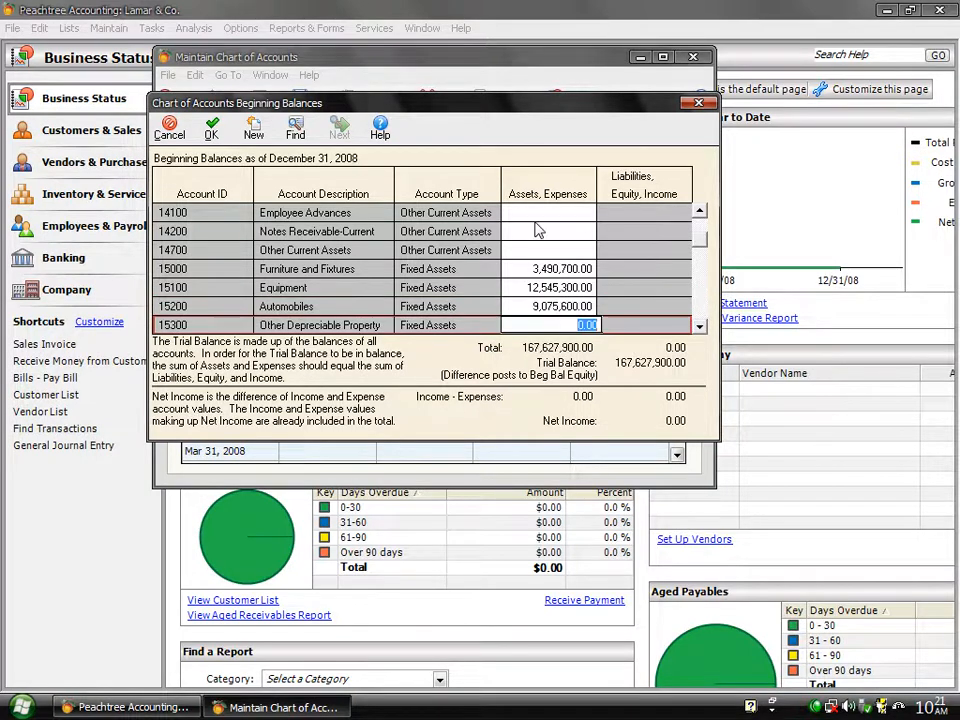
Step: Look through the remaining accounts in the beginning balances list, down to Purchase Returns and Allowances, and check the totals
key(Return)
key(Return)
key(Return)
key(Return)
key(Return)
key(Return)
key(Return)
key(Return)
key(Return)
key(Return)
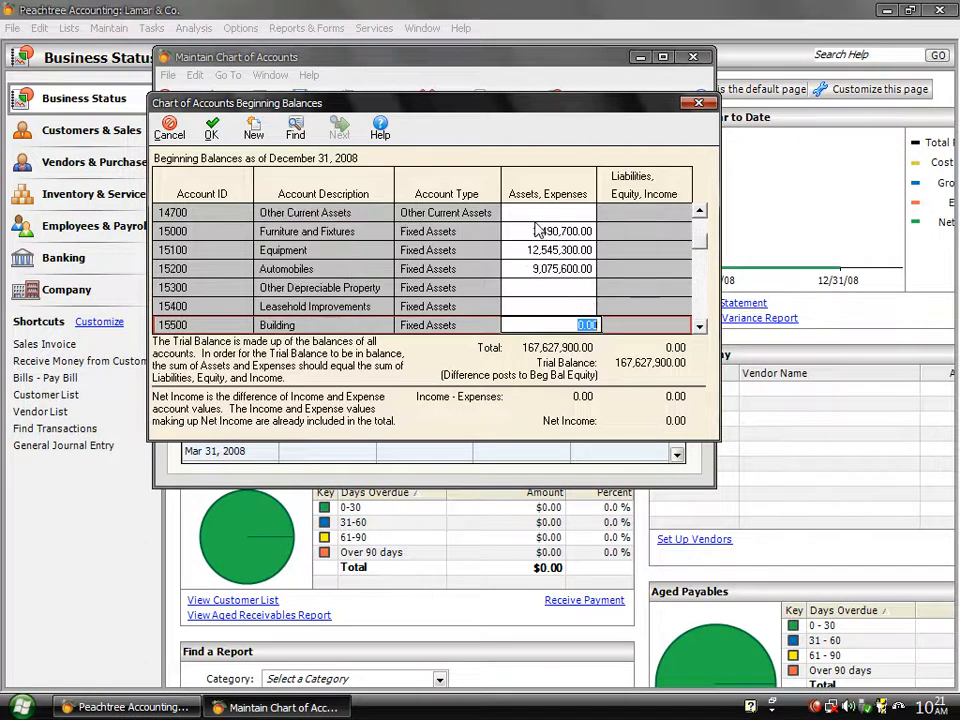
key(Return)
key(Return)
key(Return)
key(Return)
key(Return)
key(Return)
key(Return)
key(Return)
key(Return)
key(Return)
key(Return)
key(Return)
key(Return)
key(Return)
key(Return)
key(Return)
key(Return)
key(Return)
key(Return)
key(Return)
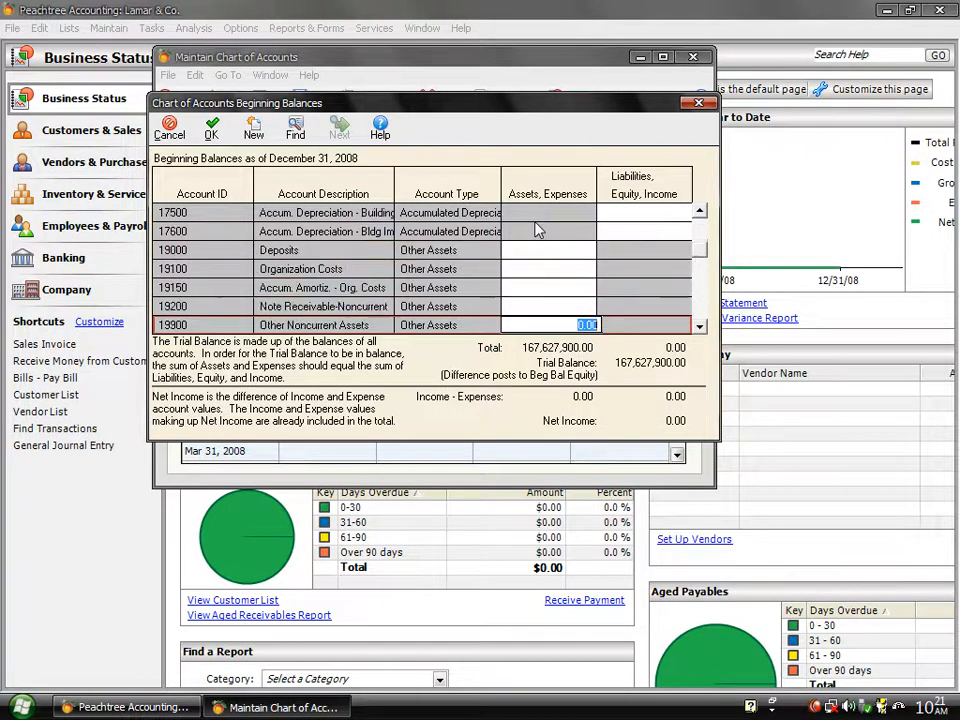
key(Return)
key(Return)
key(Return)
key(Return)
key(Return)
key(Return)
key(Return)
key(Return)
key(Return)
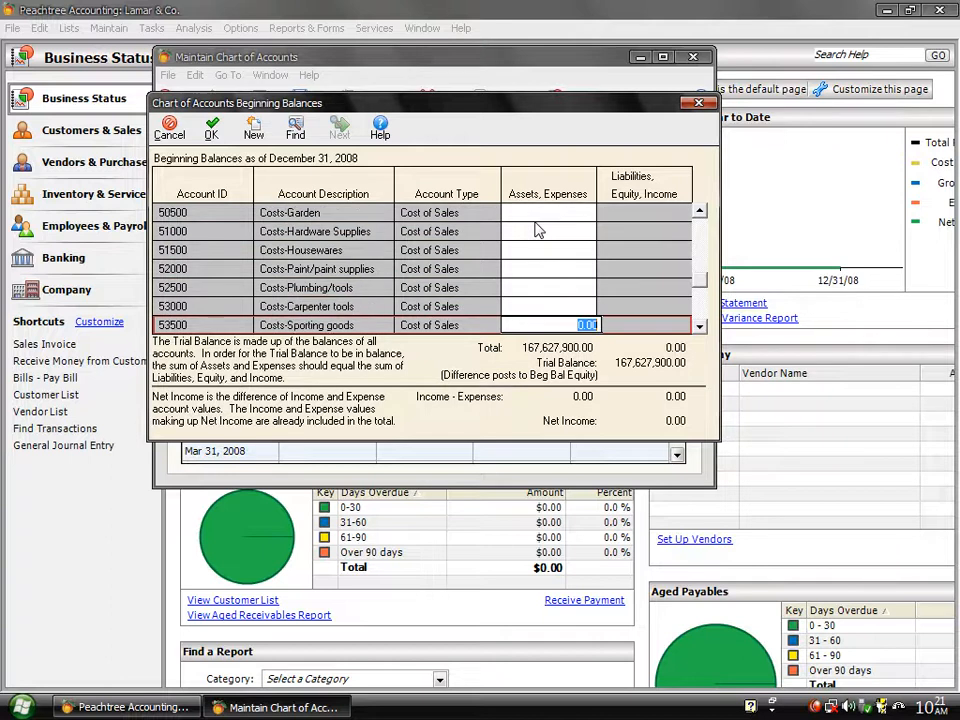
key(Return)
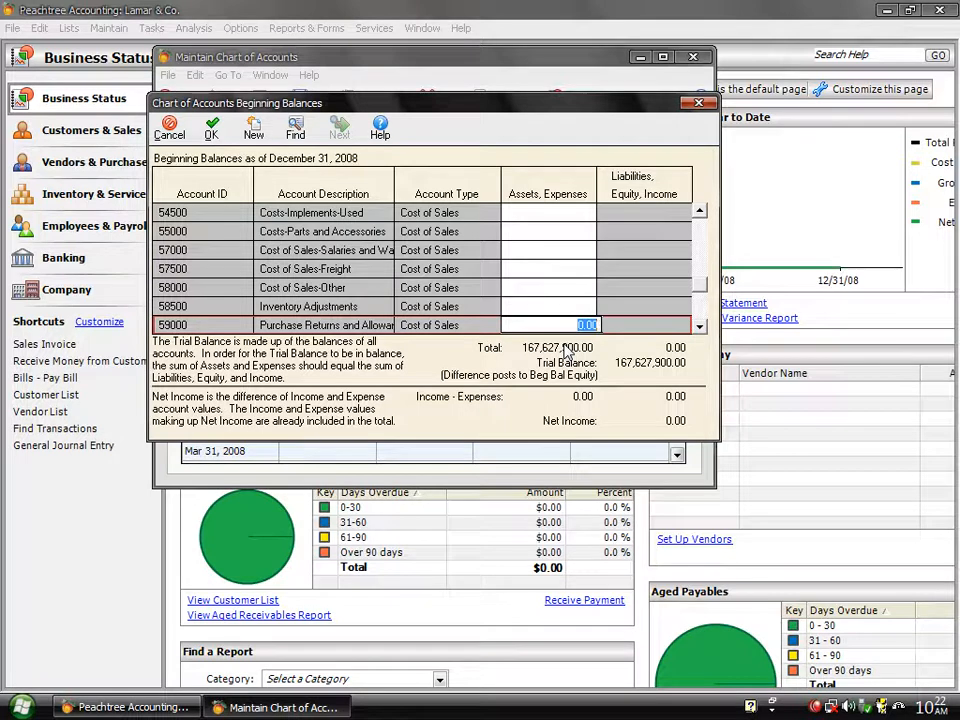
Step: Save the beginning balances and accept posting the trial balance difference to a Beginning Balance Equity account
click(213, 132)
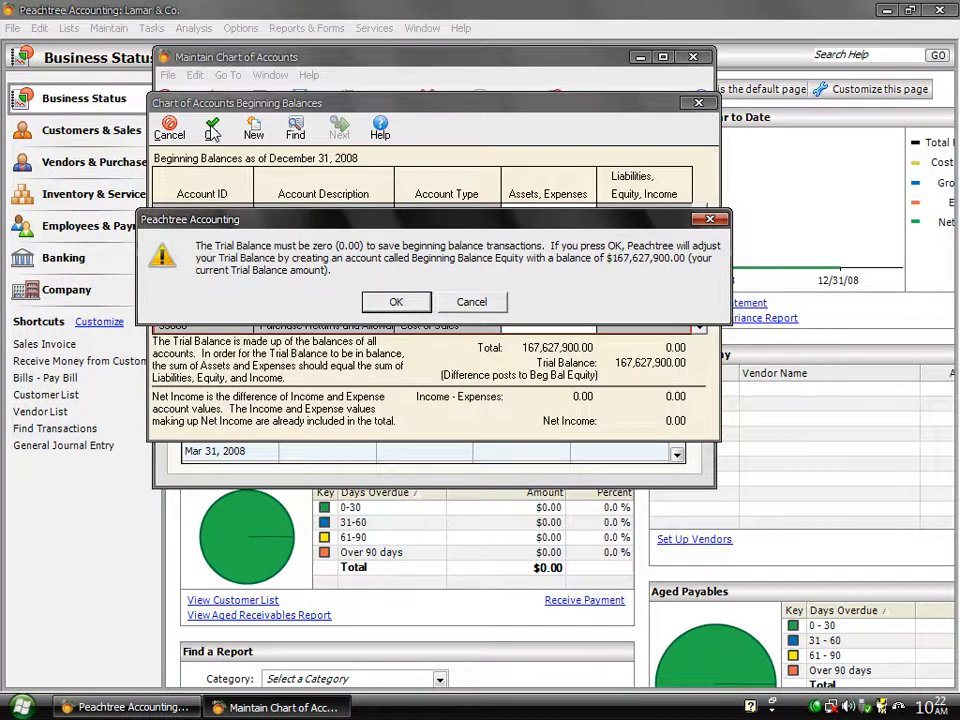
click(394, 302)
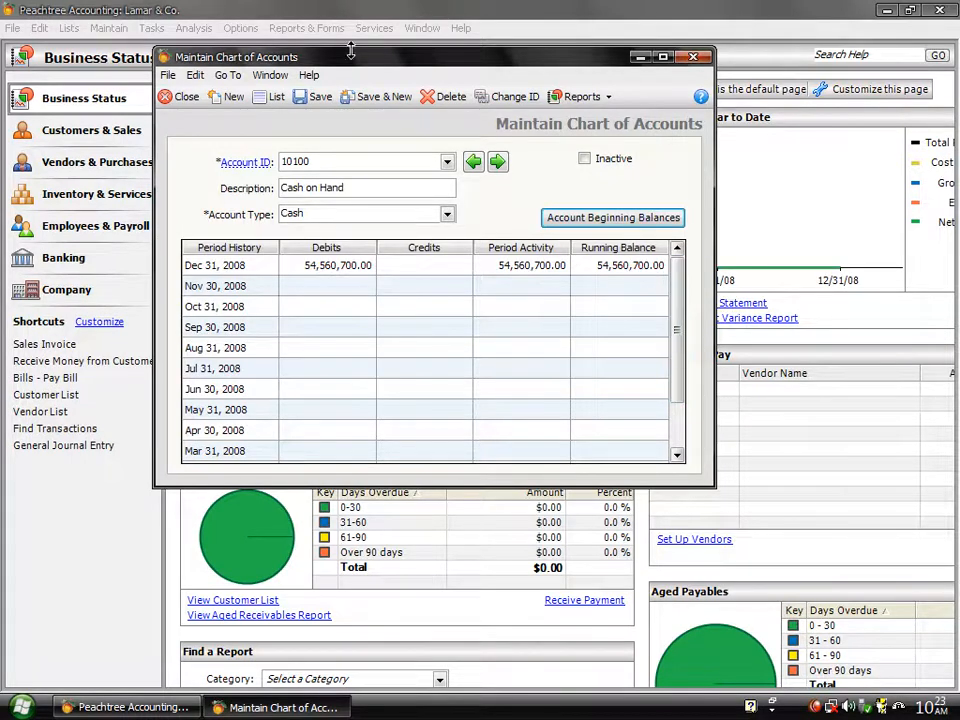
Step: Step through the account records from Cash on Hand to UBL Current to check their December 2008 balances, and close the account maintenance window
click(498, 163)
click(498, 163)
click(498, 163)
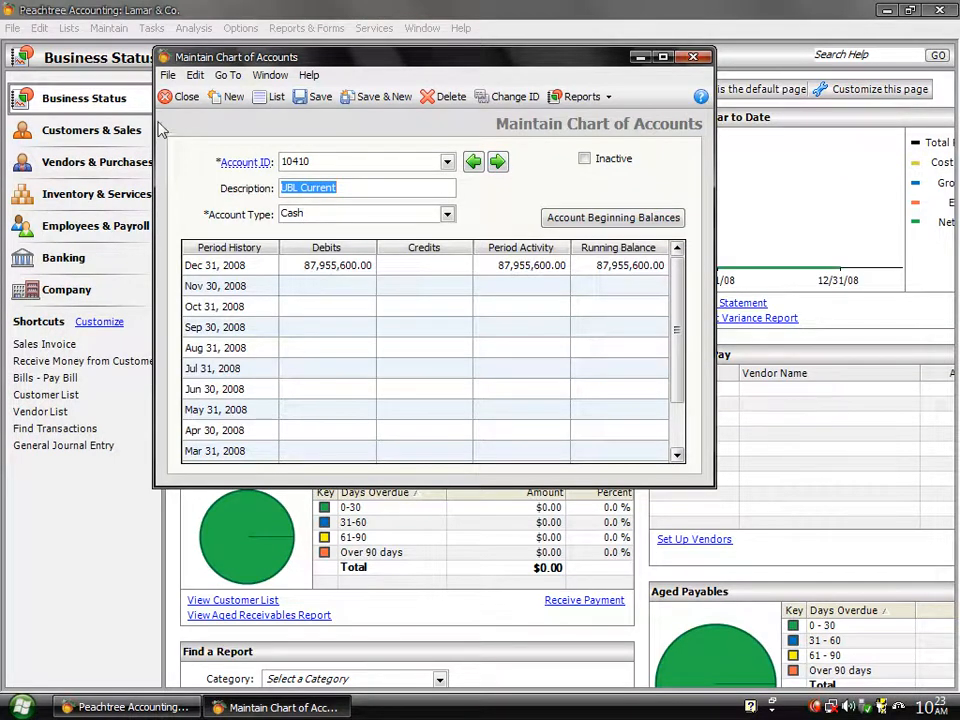
click(176, 97)
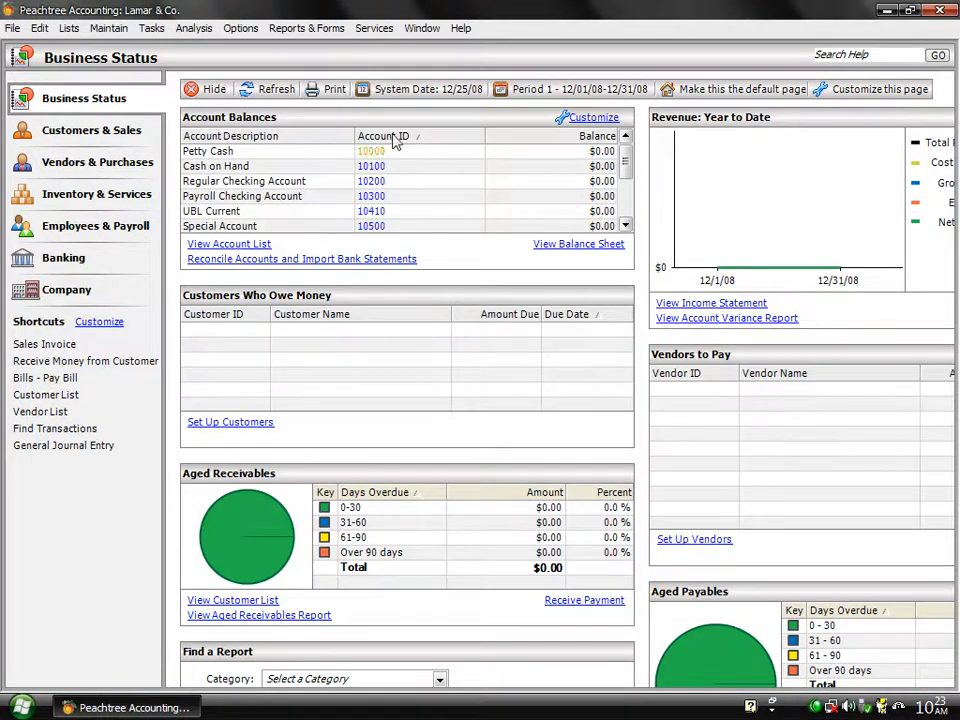
Step: Refresh the Business Status page and look through the account balances down to Accounts Payable
click(267, 92)
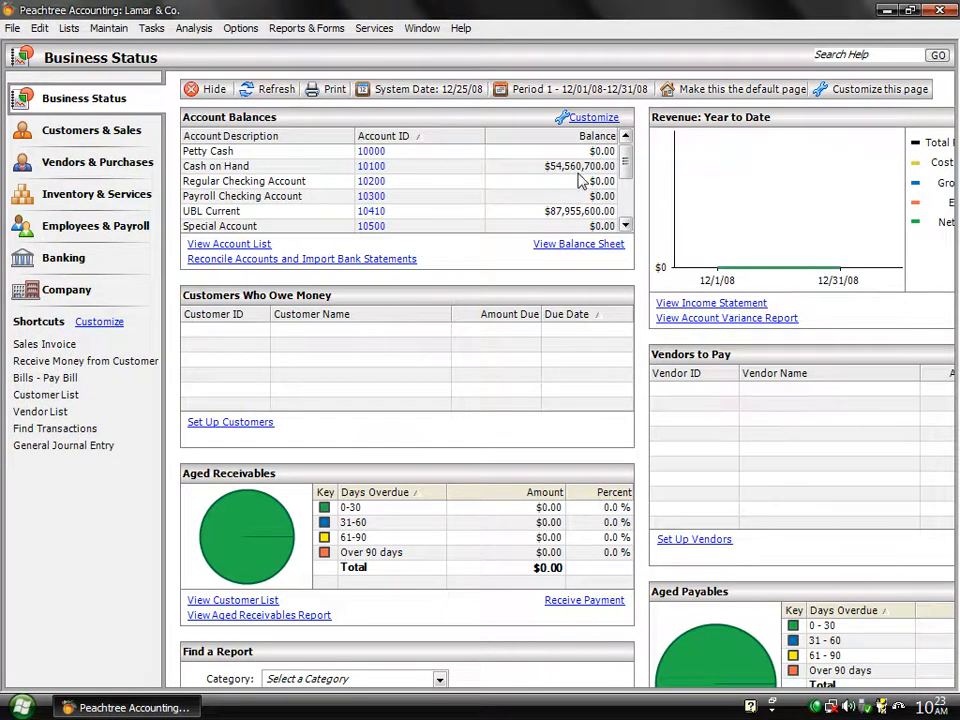
click(625, 225)
click(625, 225)
click(625, 225)
click(625, 225)
click(625, 226)
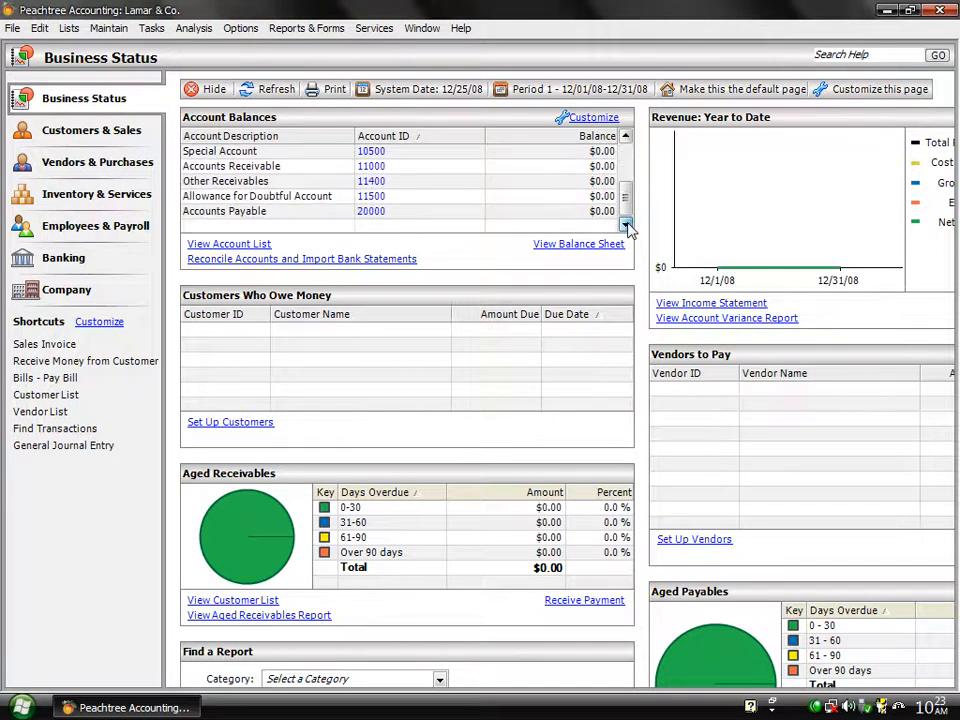
Step: Display the General Ledger Trial Balance report, review each line down to Beginning Balance Equity, and close it
click(302, 30)
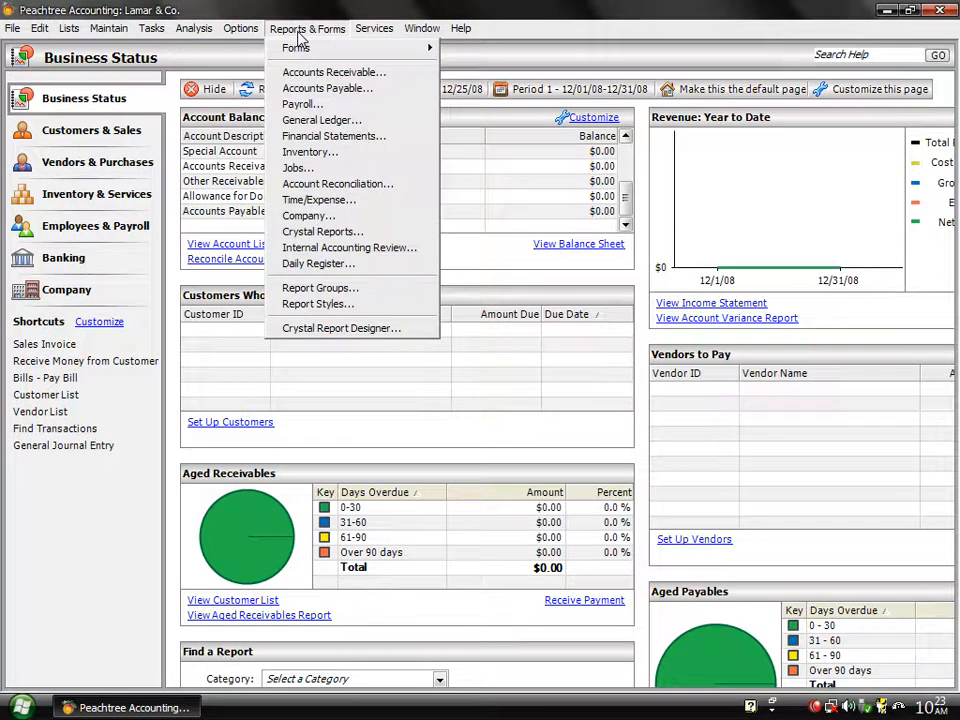
click(311, 128)
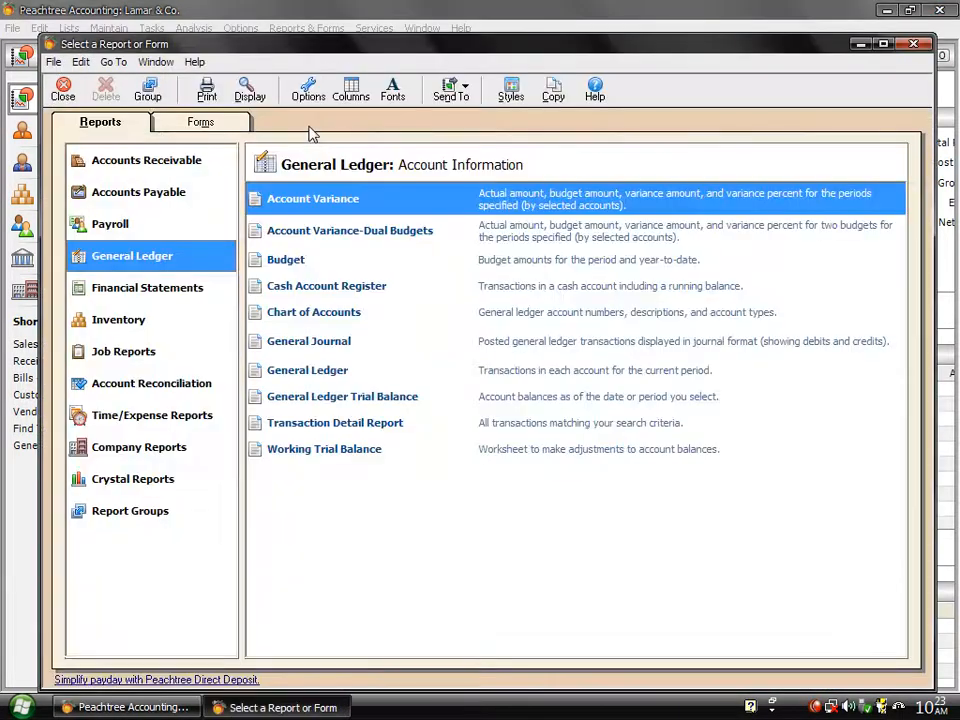
click(344, 400)
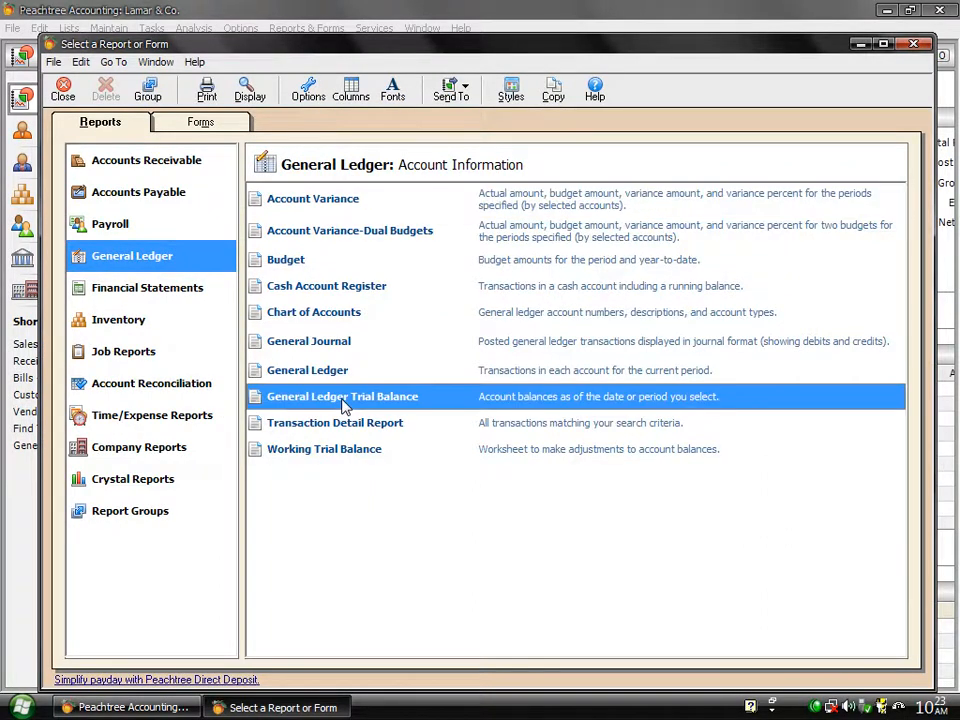
double_click(344, 400)
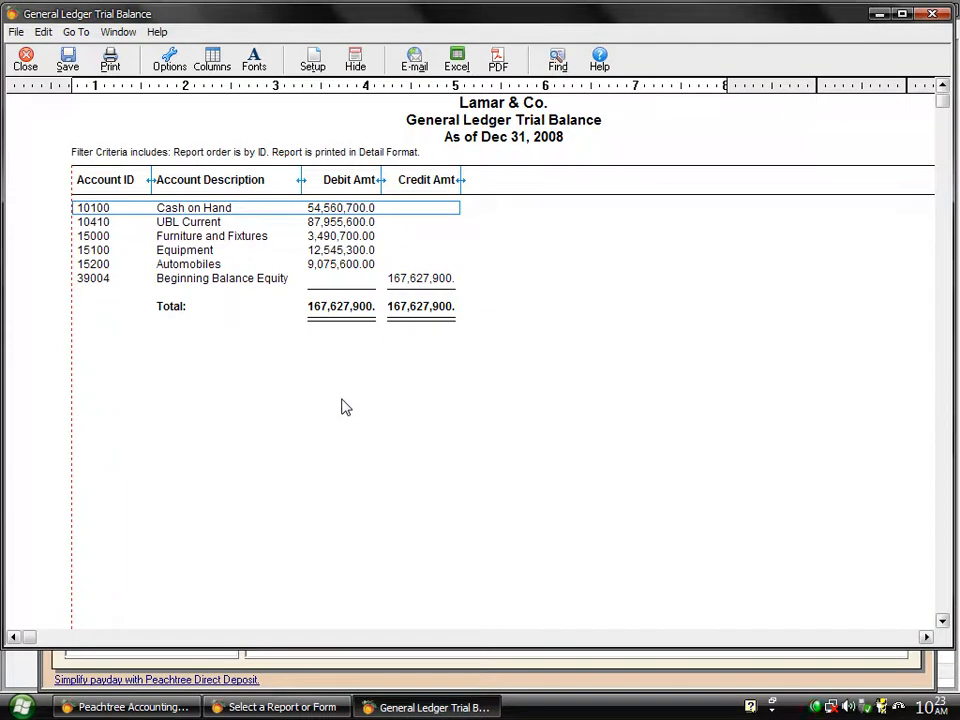
key(Down)
key(Down)
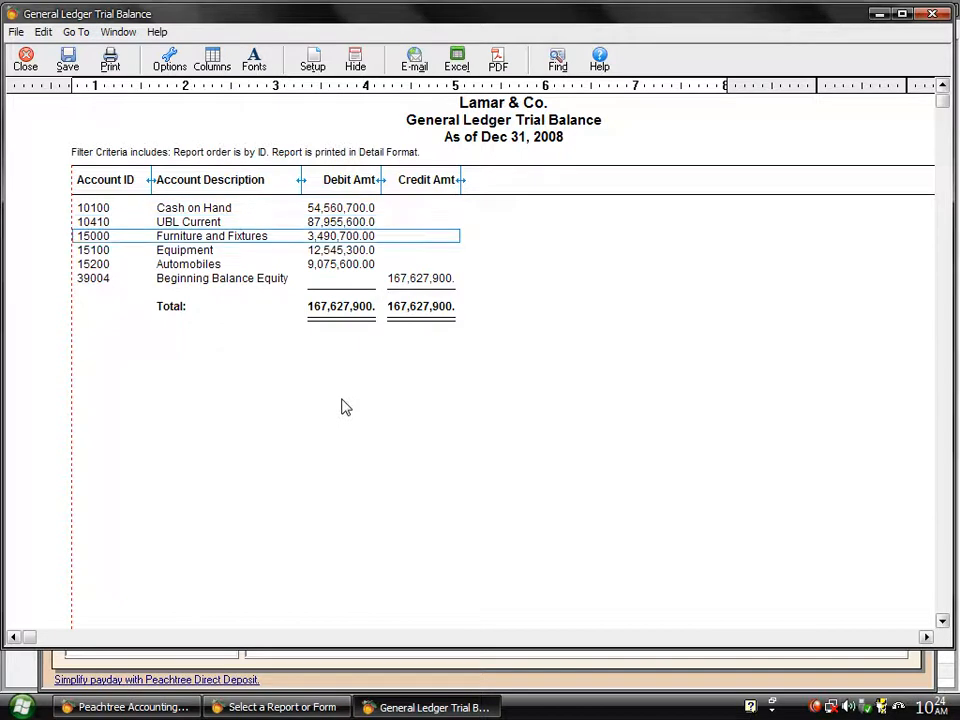
key(Down)
key(Down)
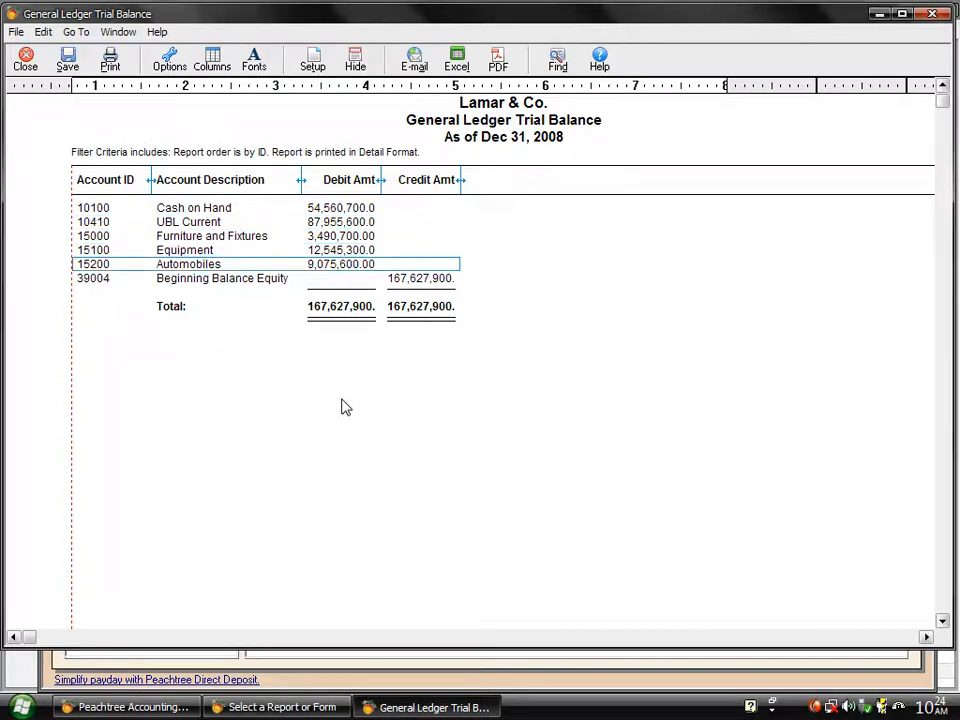
key(Down)
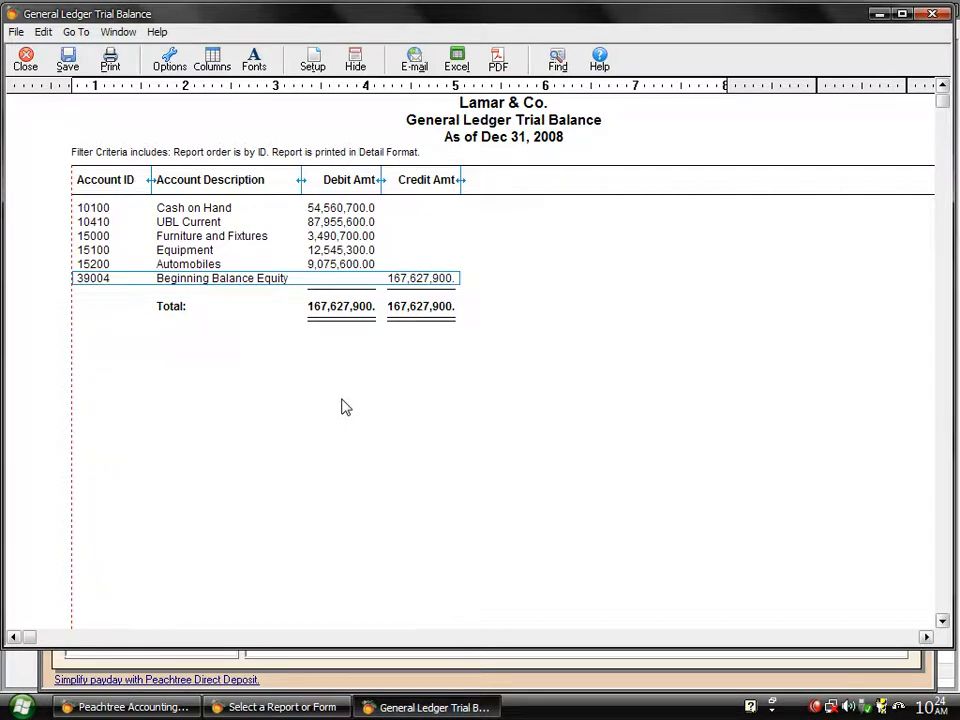
click(27, 60)
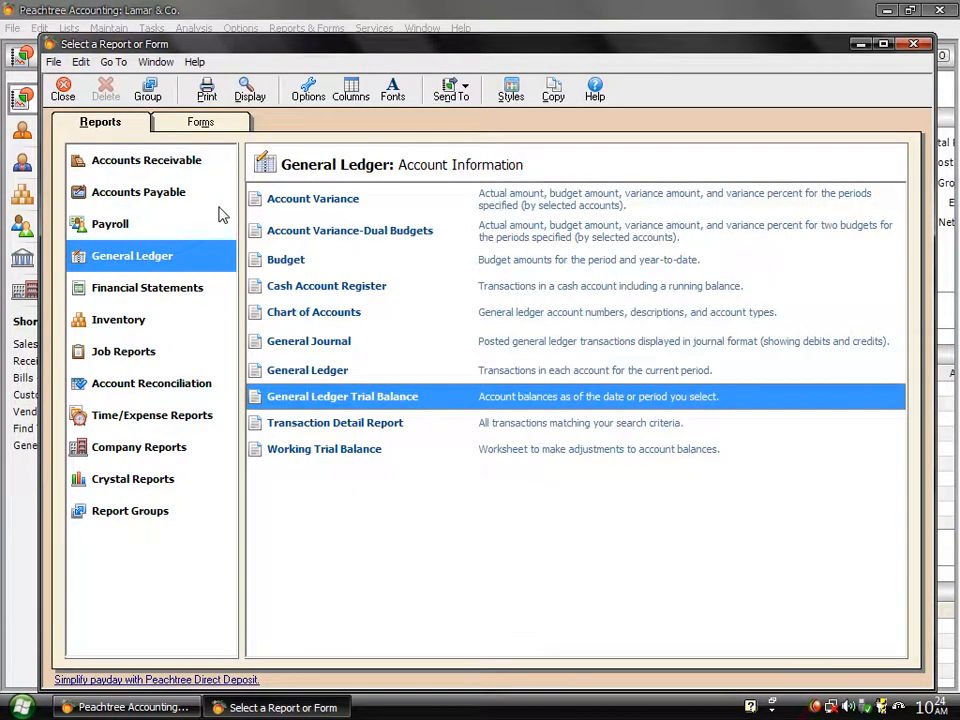
Step: View the General Journal and General Ledger reports for December 2008, closing each after checking the beginning balance postings
double_click(280, 345)
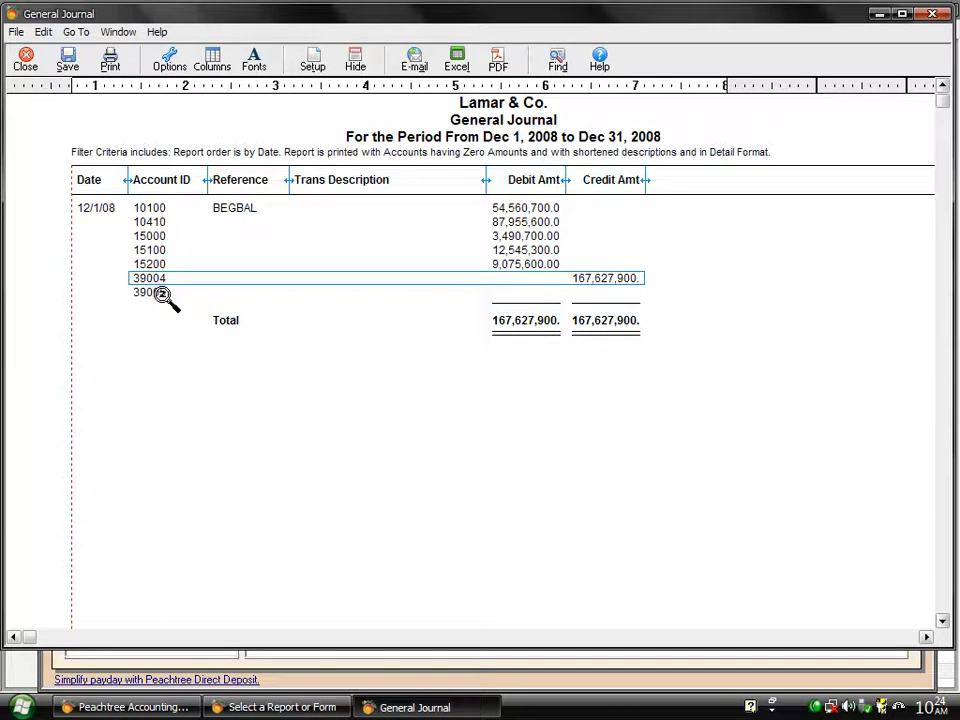
click(26, 62)
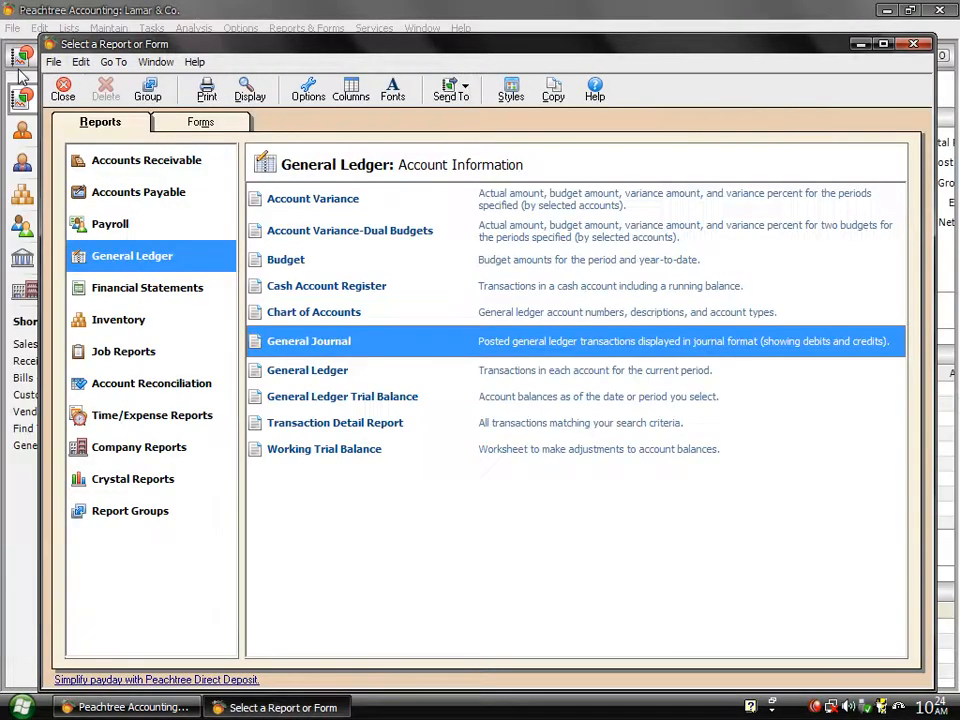
click(305, 372)
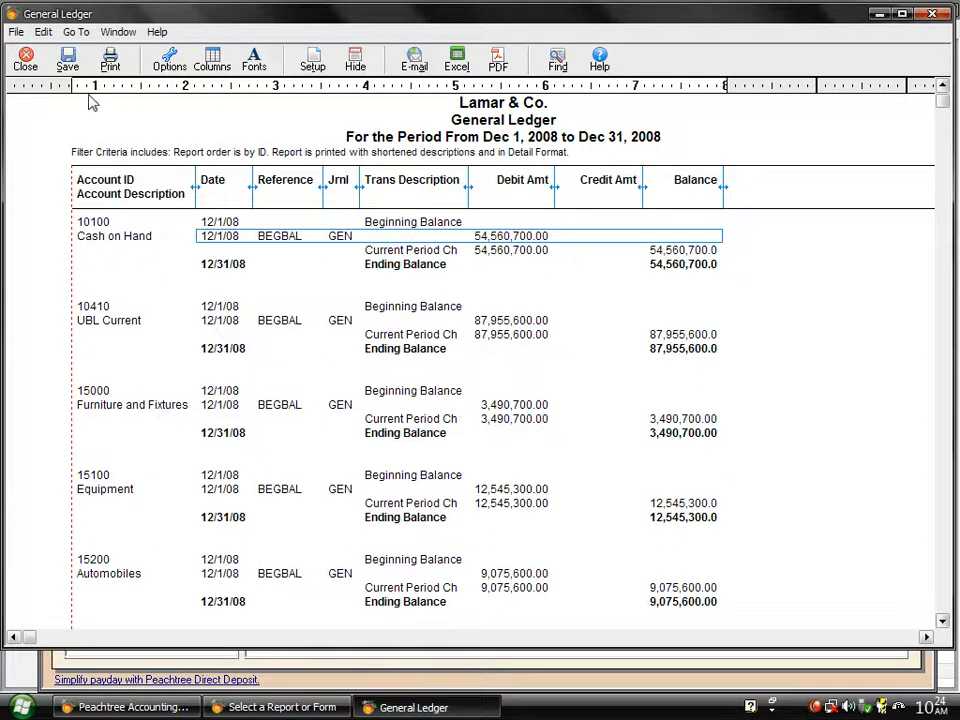
click(25, 59)
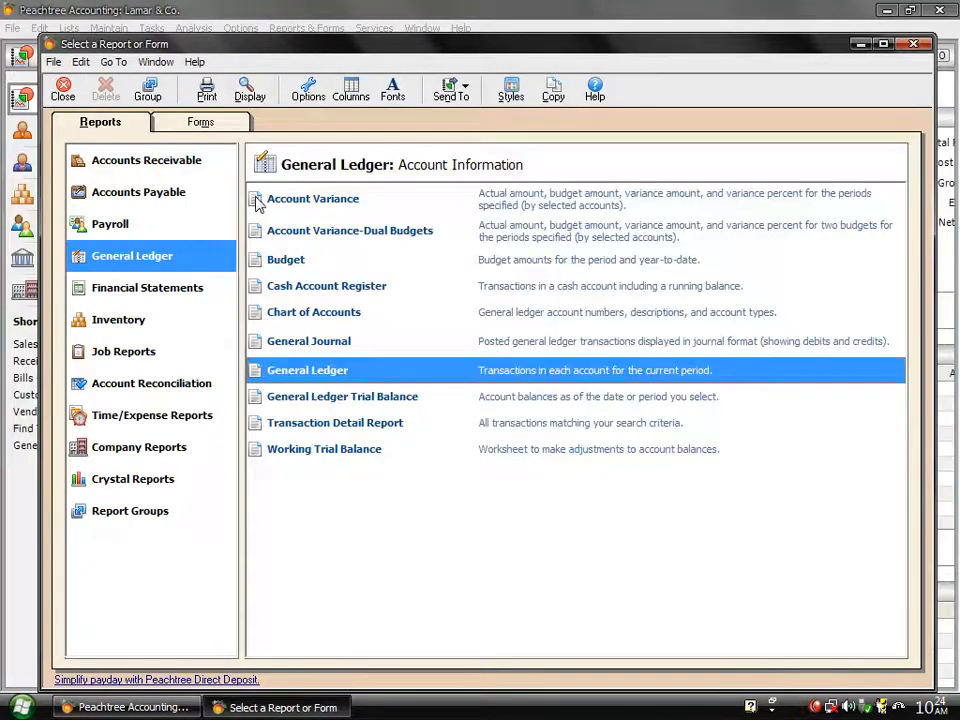
click(250, 95)
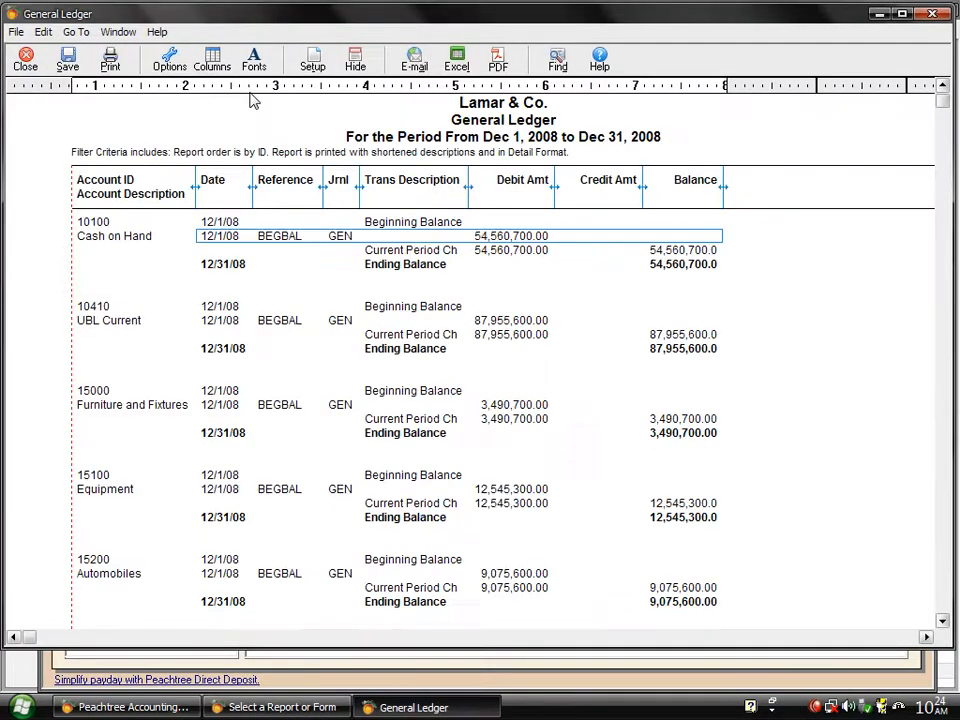
click(26, 60)
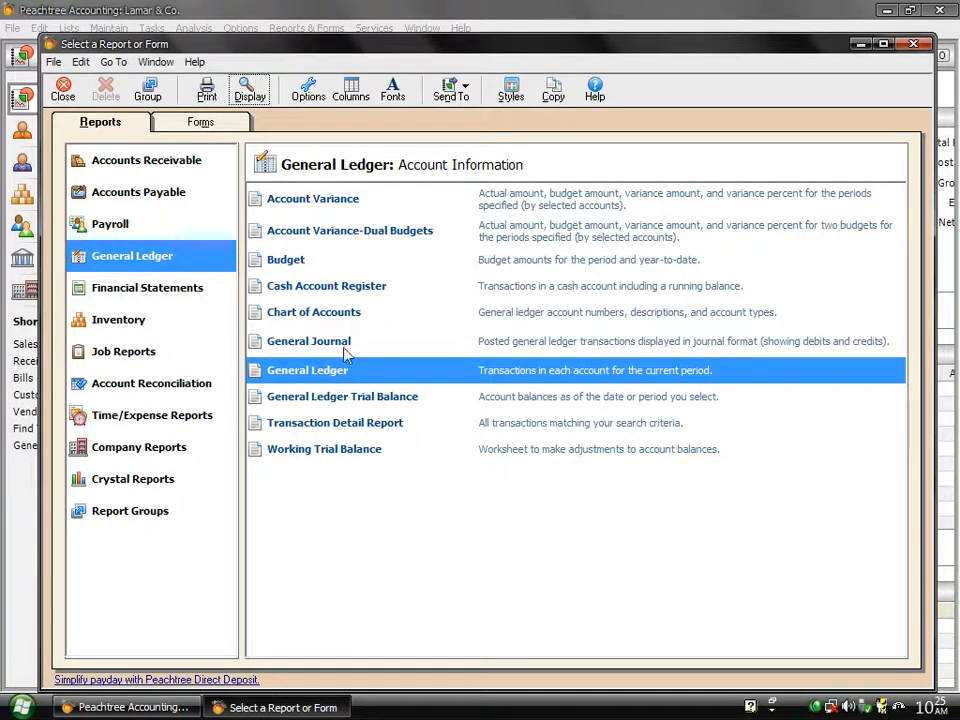
Step: Drill down from the General Ledger Trial Balance into the ledger details of Beginning Balance Equity and Cash on Hand, and close the reports
right_click(322, 375)
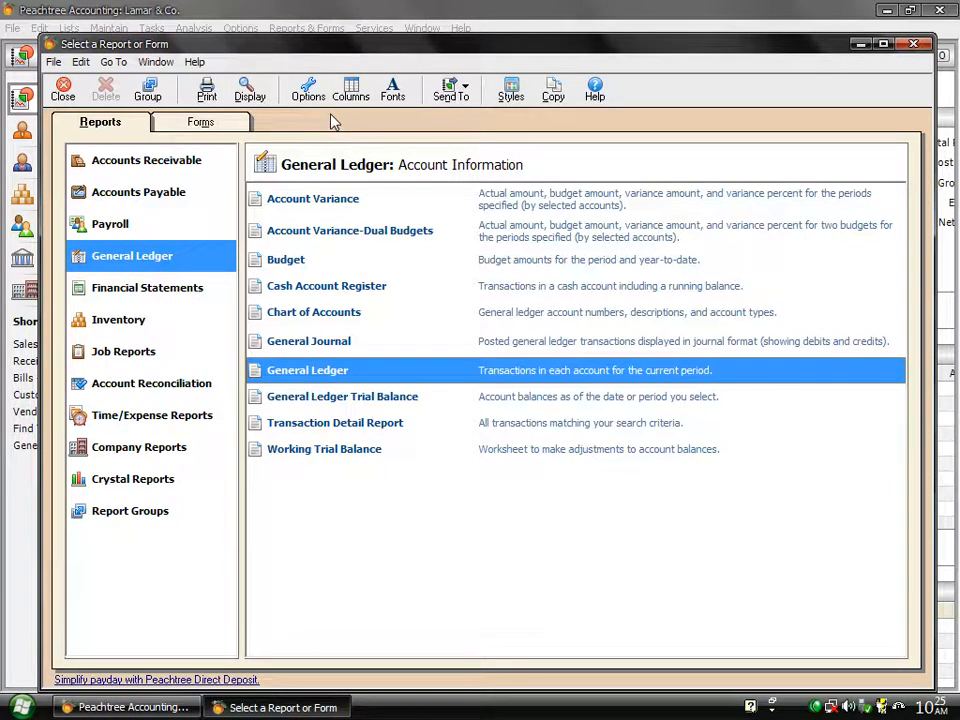
click(110, 63)
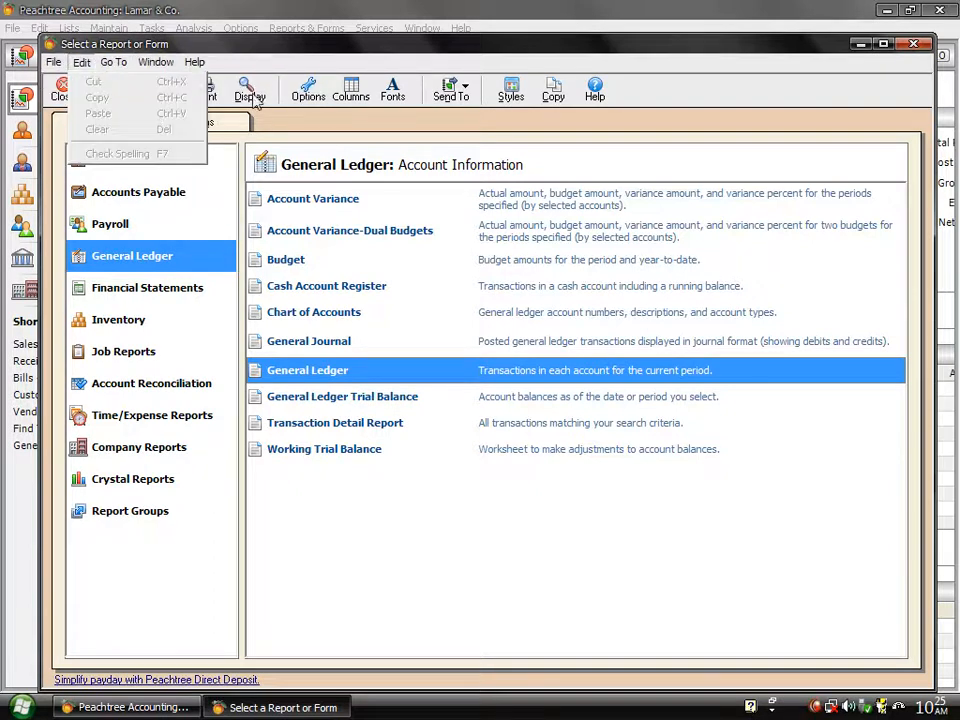
click(333, 399)
double_click(333, 399)
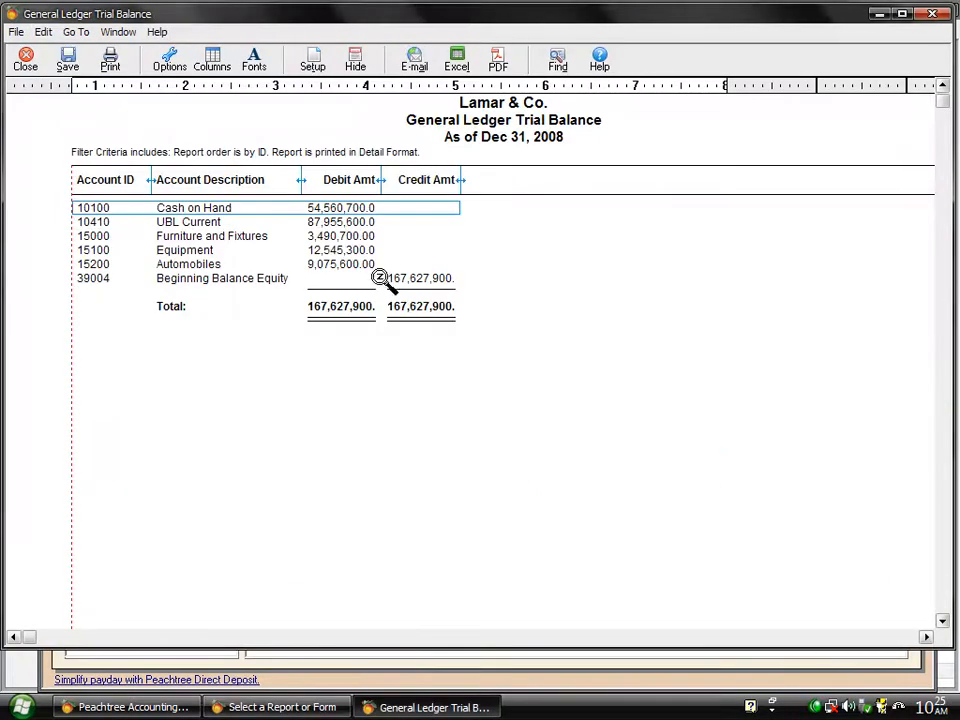
double_click(420, 280)
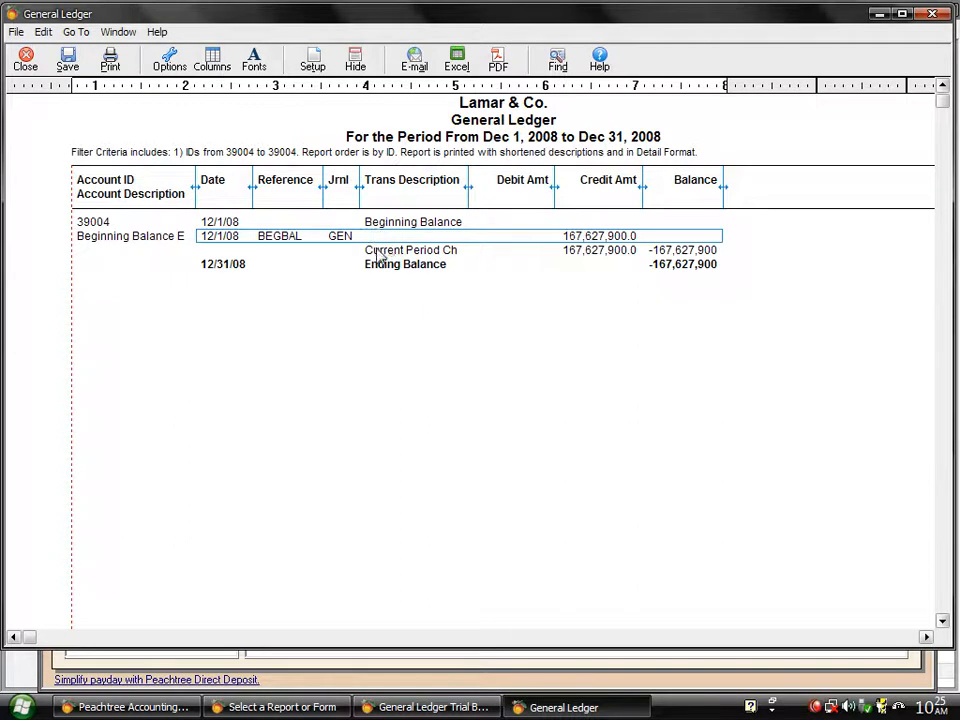
click(26, 60)
click(325, 210)
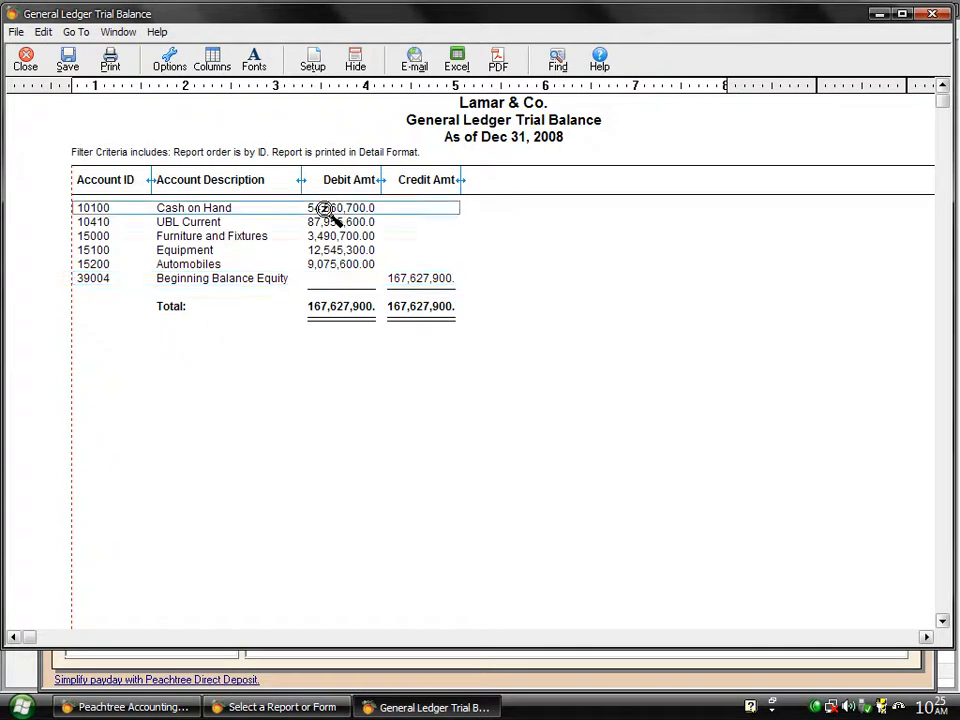
double_click(325, 210)
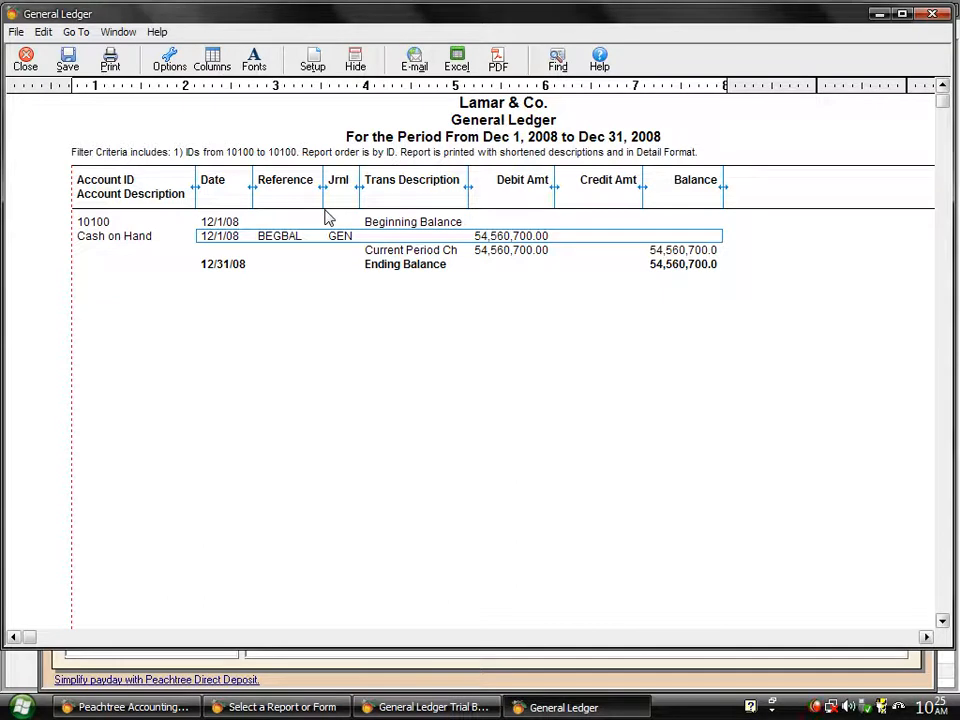
click(25, 60)
click(25, 60)
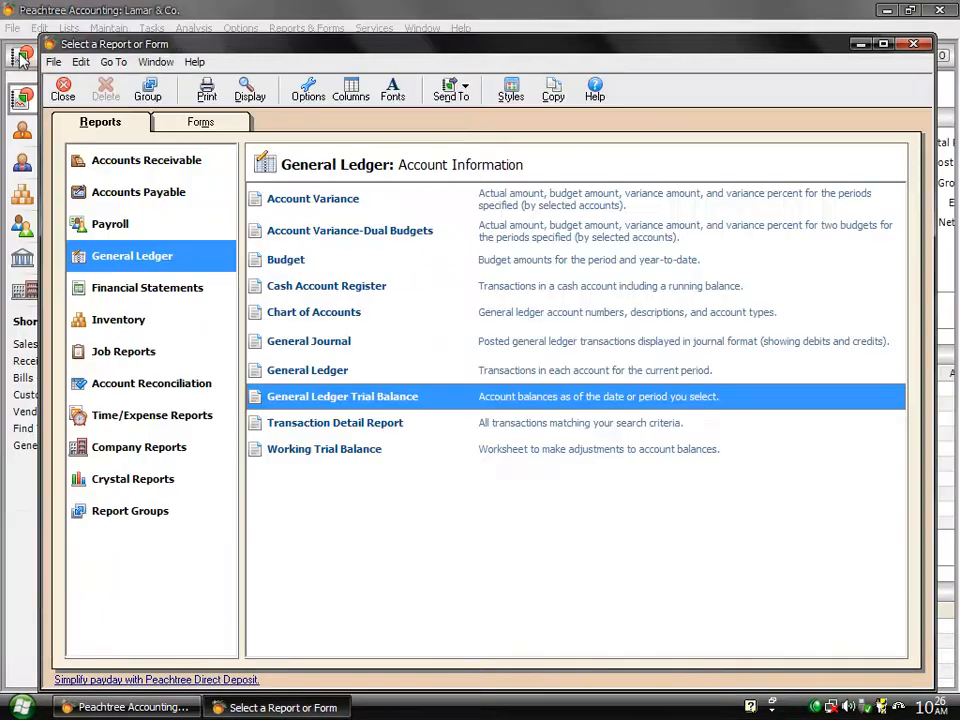
Step: Review the General Ledger report down to the Beginning Balance Equity account's credit entry, and close the report and the report selection window
double_click(313, 372)
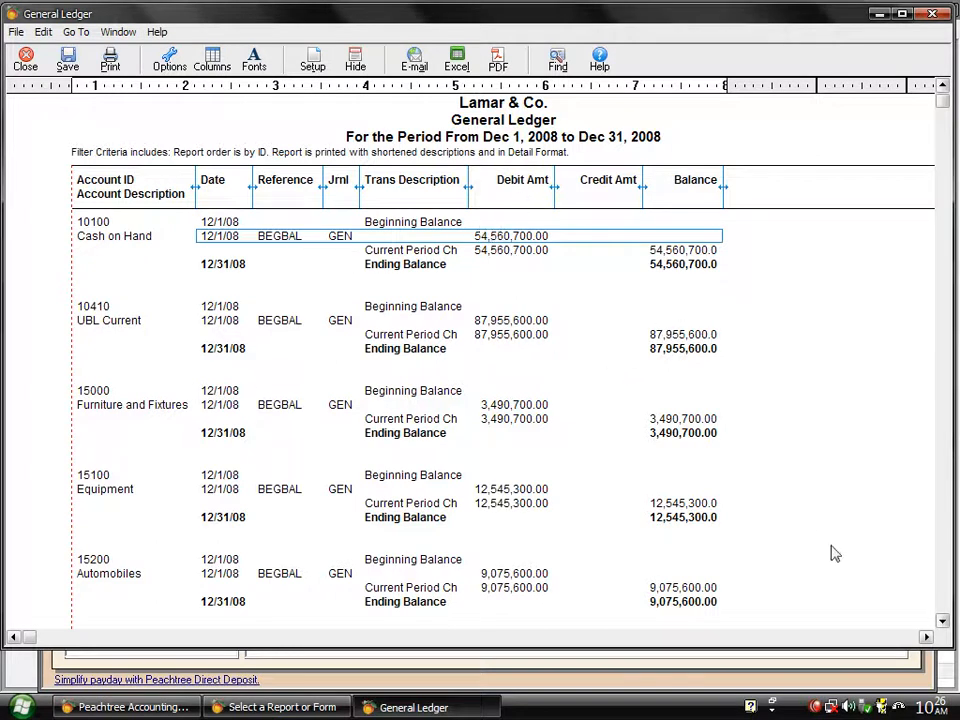
click(943, 621)
click(943, 621)
click(943, 621)
click(943, 621)
click(943, 621)
click(943, 621)
click(943, 621)
click(943, 621)
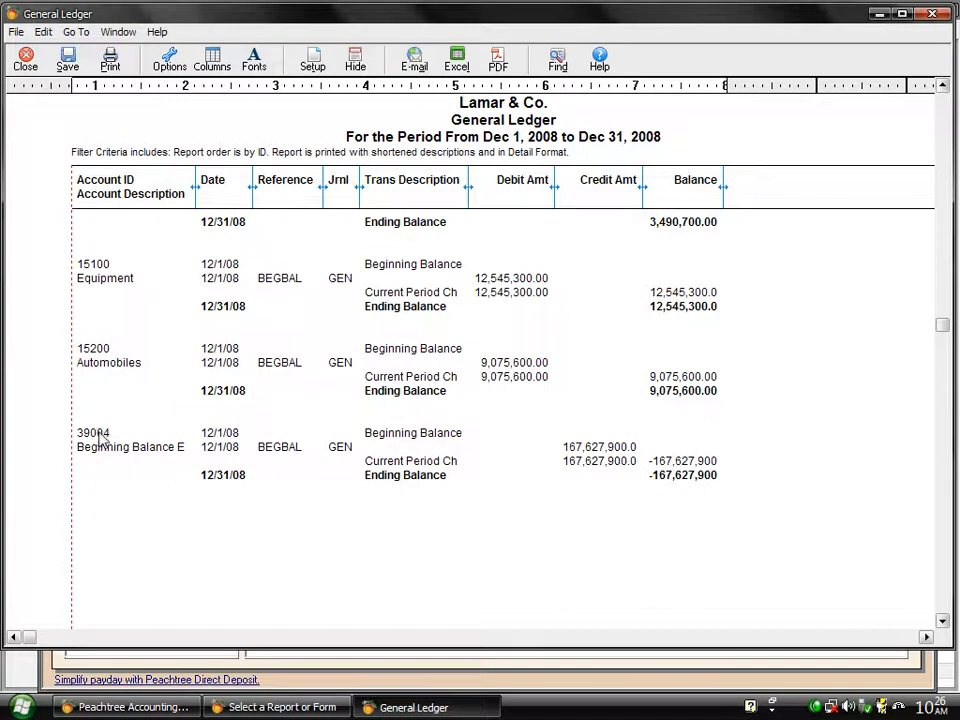
click(597, 450)
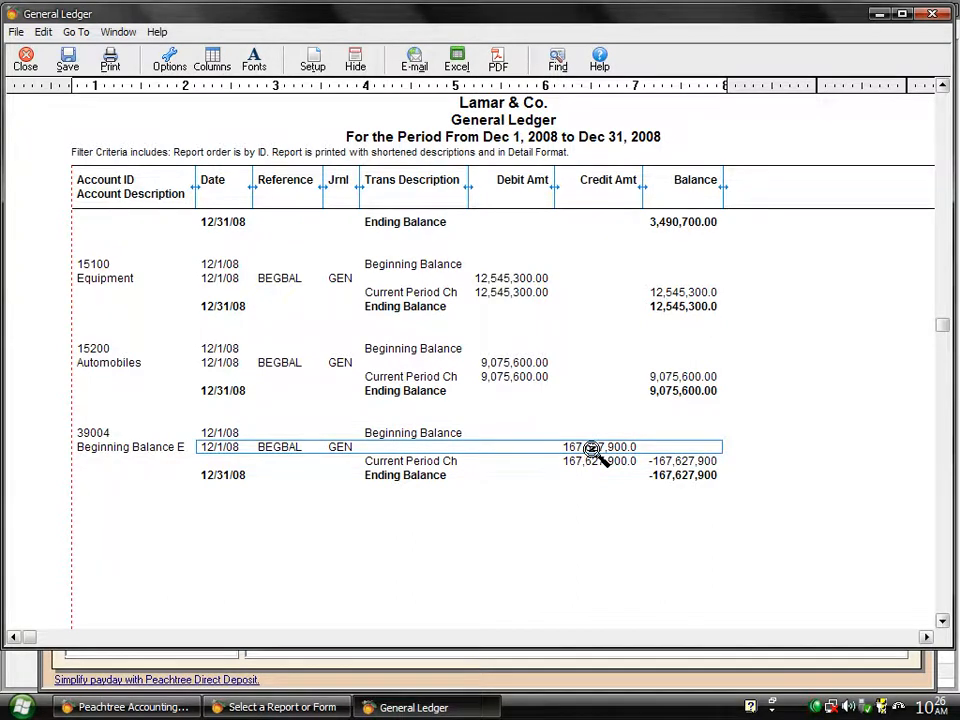
click(26, 60)
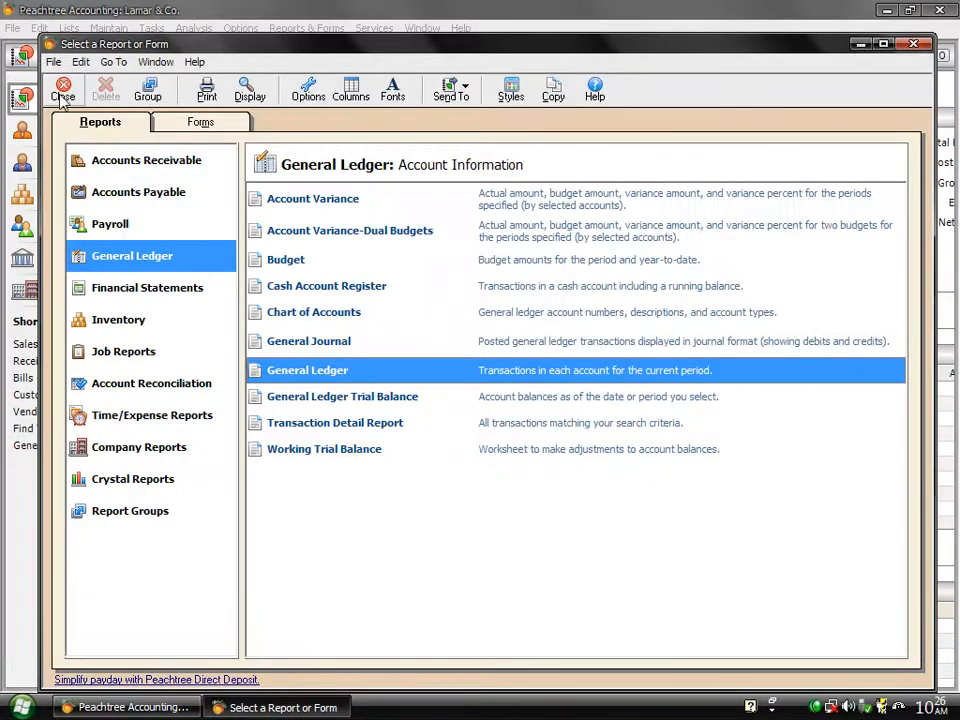
click(63, 96)
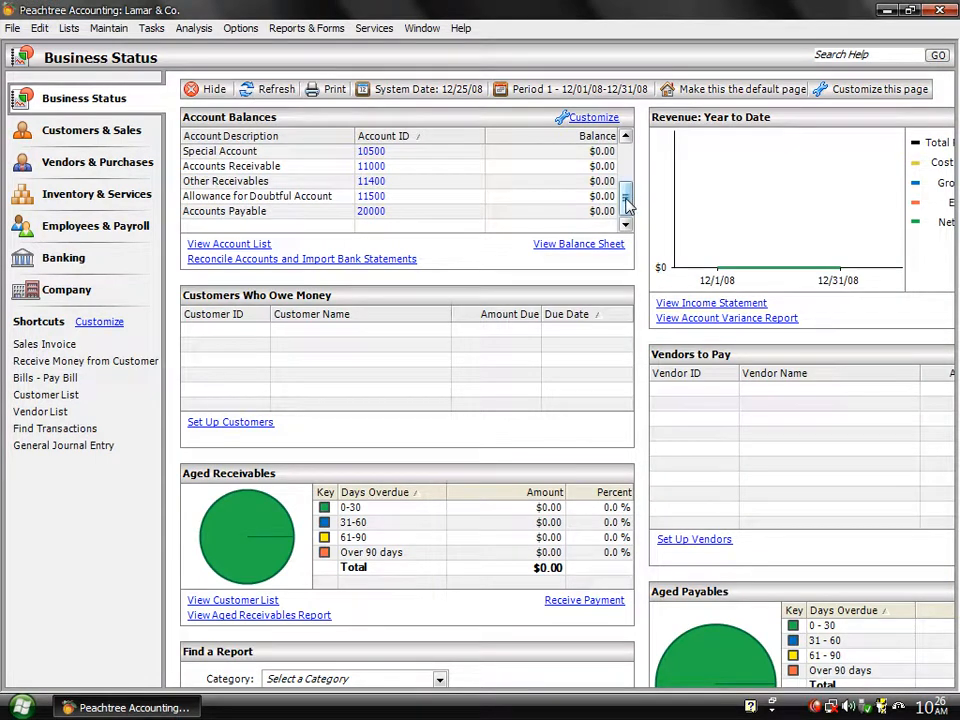
drag(627, 203, 627, 142)
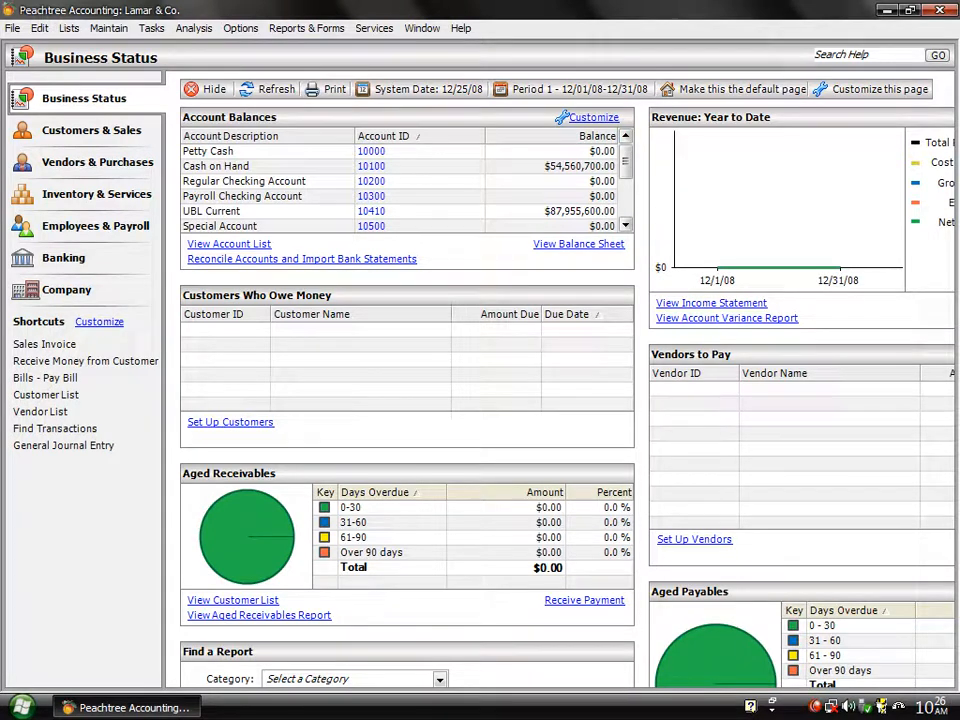
right_click(815, 707)
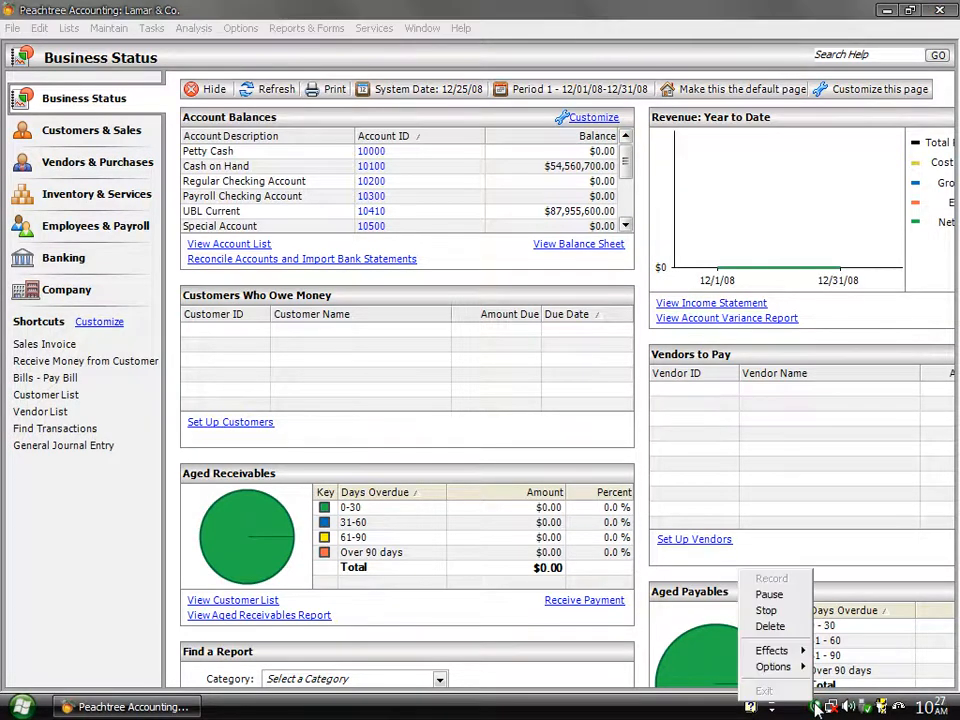
click(786, 596)
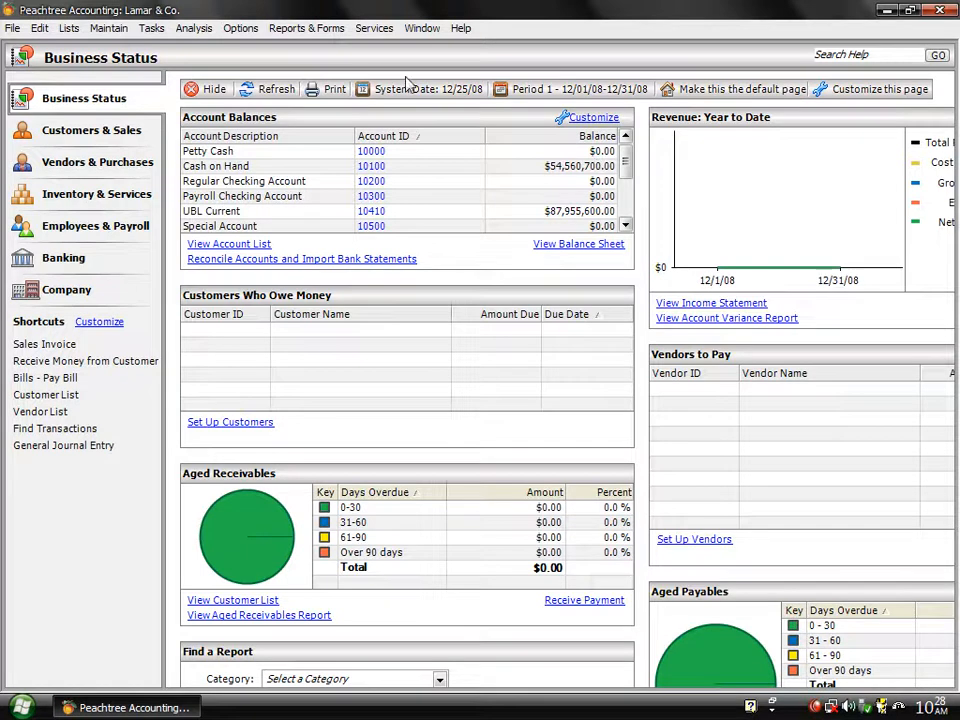
Step: Open a new general journal entry dated Dec 25, 2008, set its reference to 1, and move the window to reveal the account balances
click(152, 29)
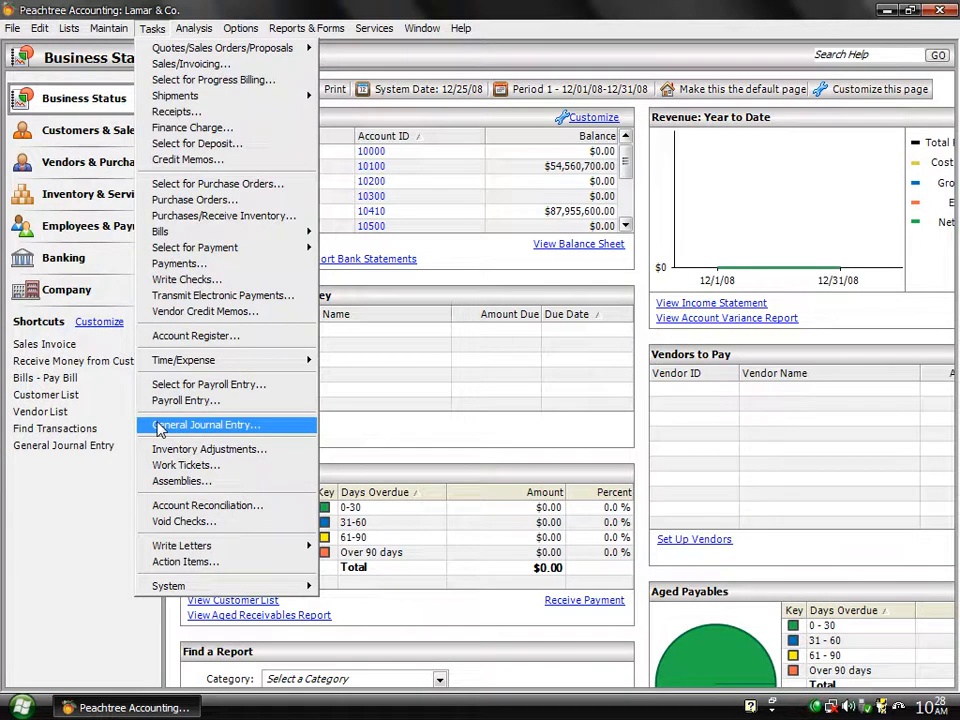
click(266, 429)
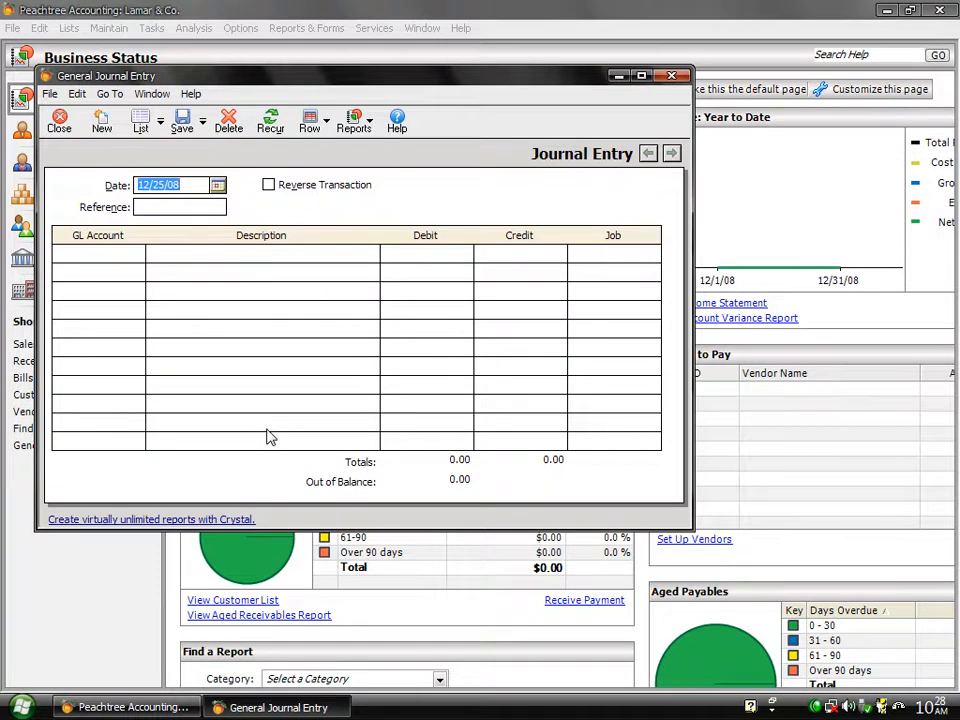
click(159, 207)
text(1)
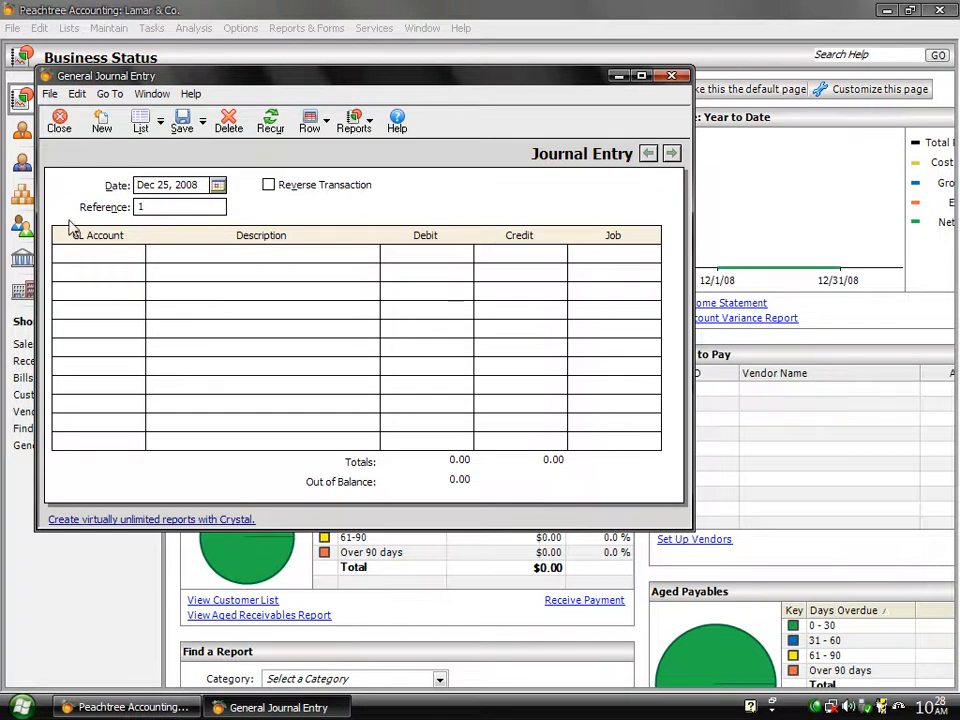
click(85, 254)
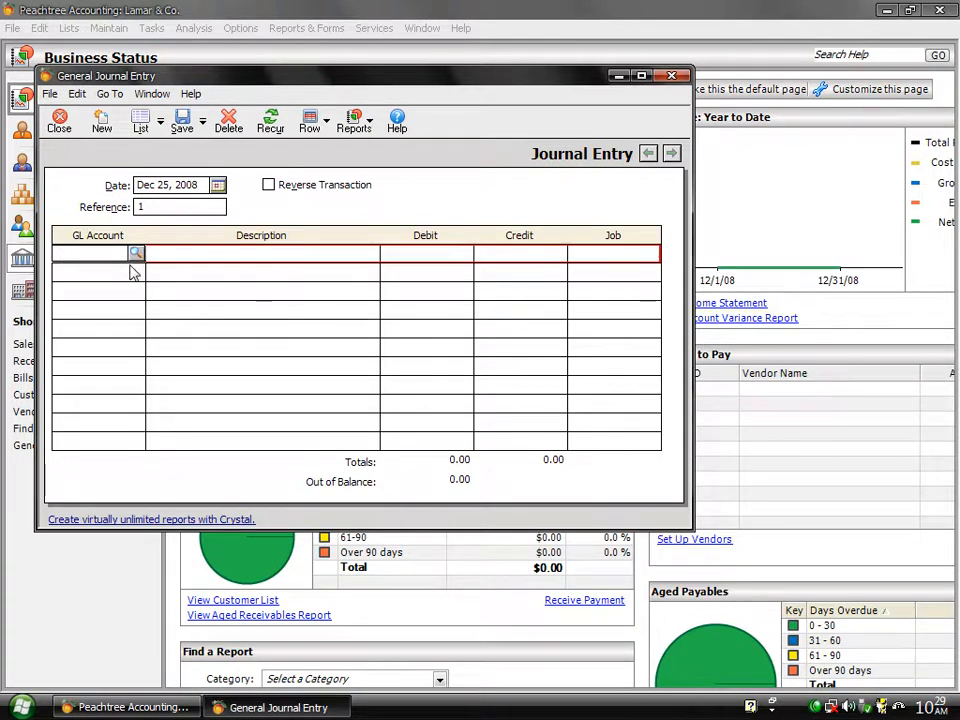
drag(250, 86, 279, 197)
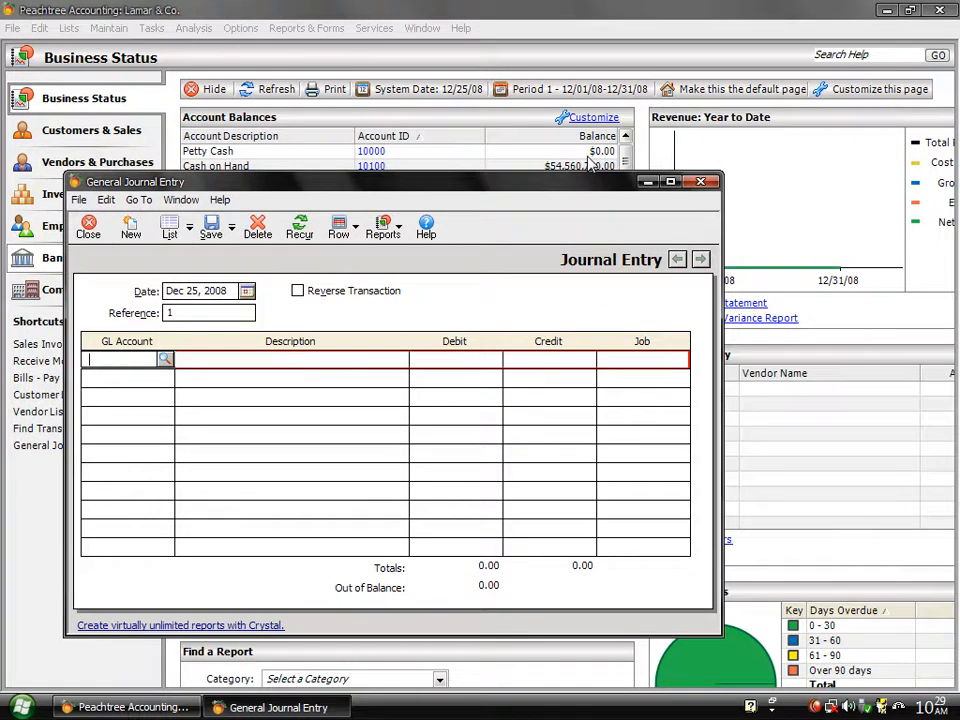
Step: Enter the first journal line for the Petty Cash account with the description "Petty cash" and a debit of 5,000
click(165, 359)
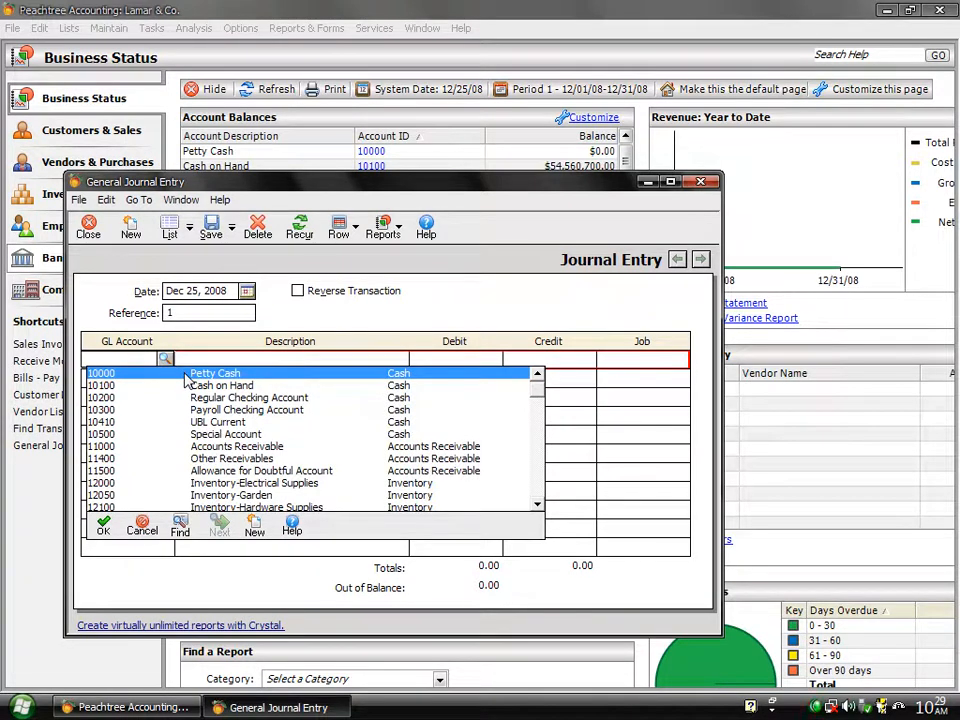
double_click(184, 372)
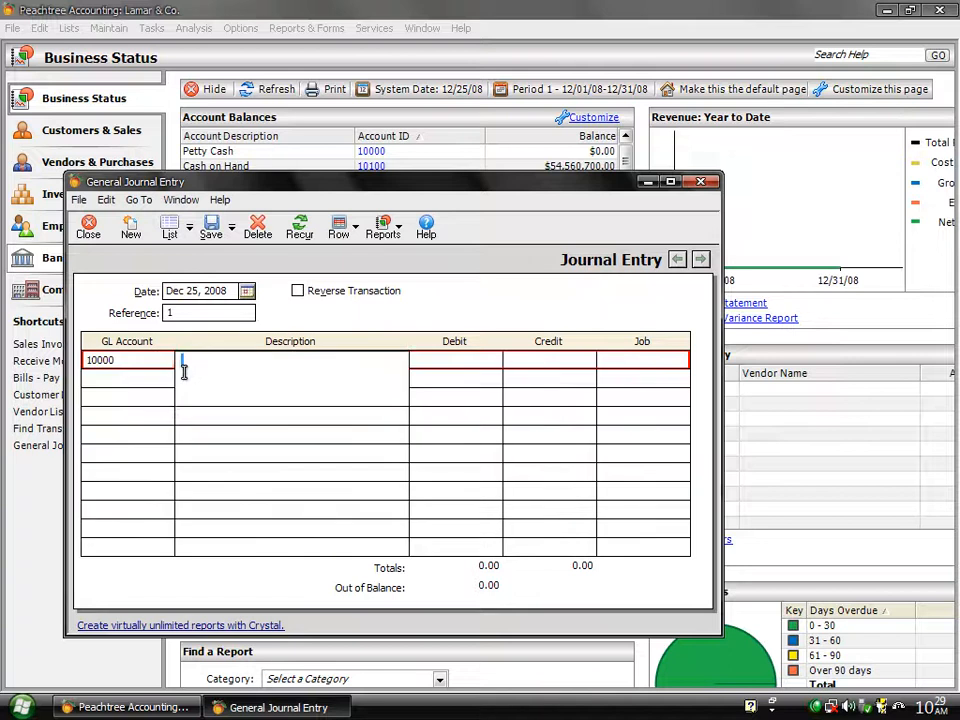
text(Petty cash)
key(Tab)
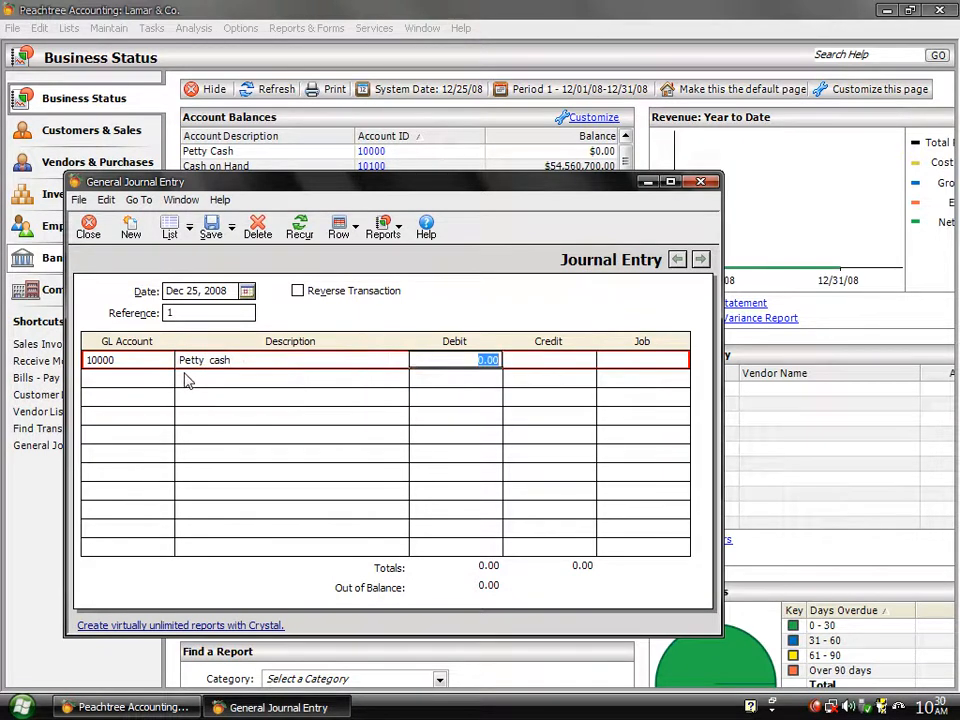
text(5,)
text(00)
text(0)
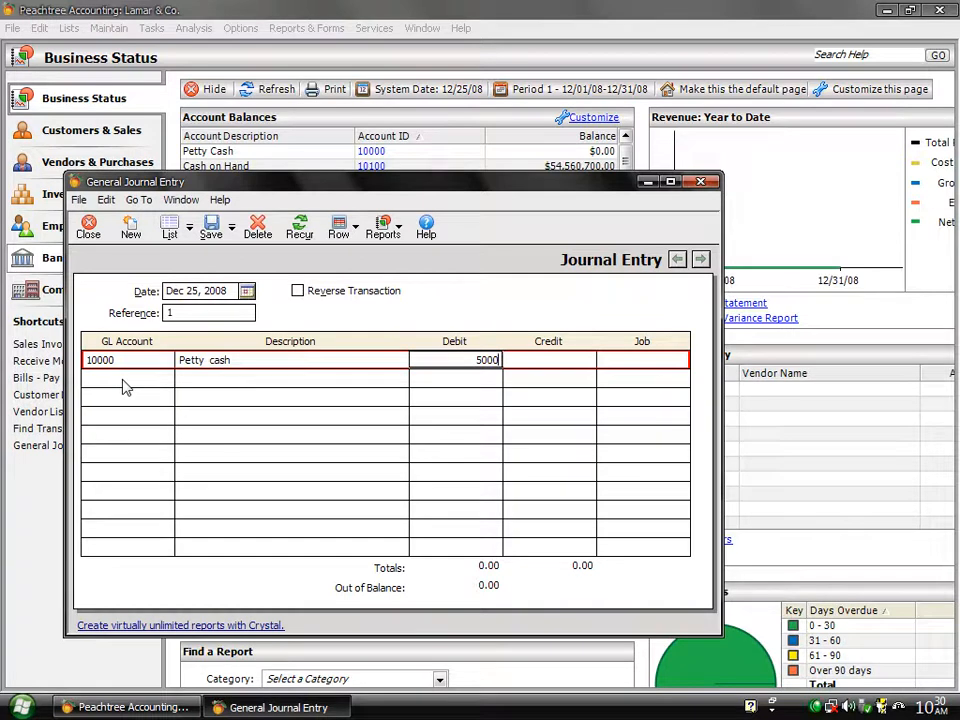
Step: Add a second line for the Cash on Hand account, described "Cash on hand", with a credit of 5,000, and save the entry
click(121, 378)
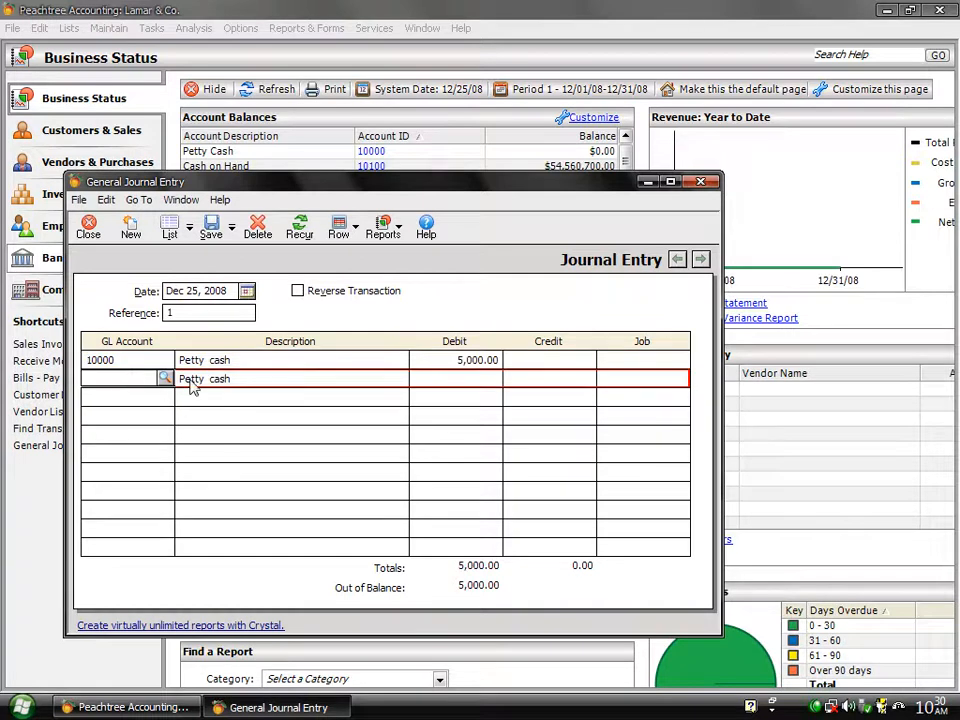
click(165, 379)
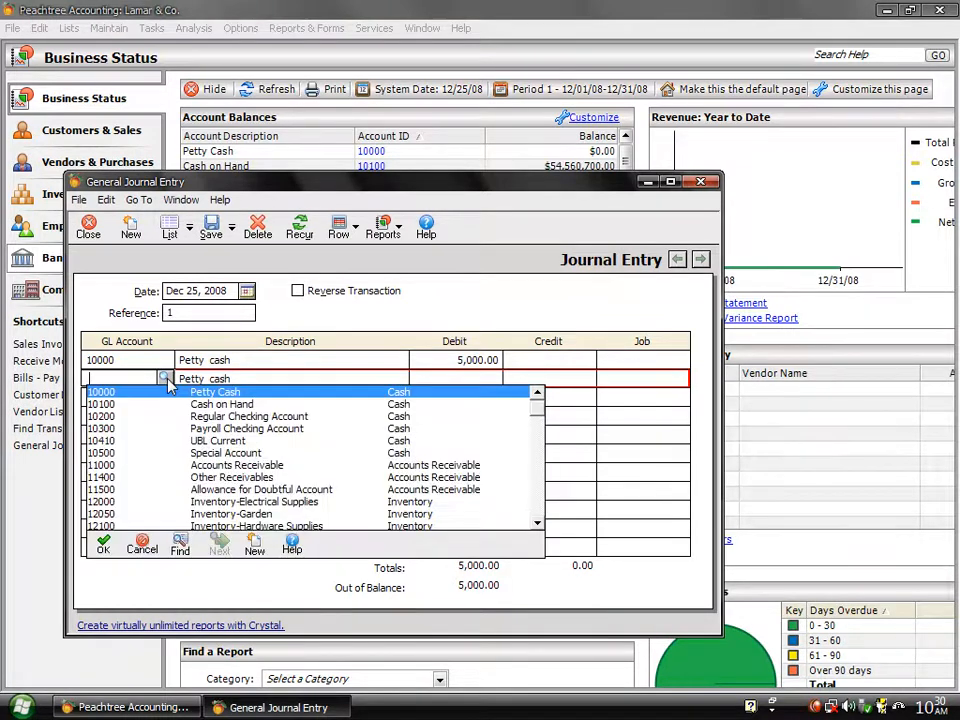
double_click(224, 408)
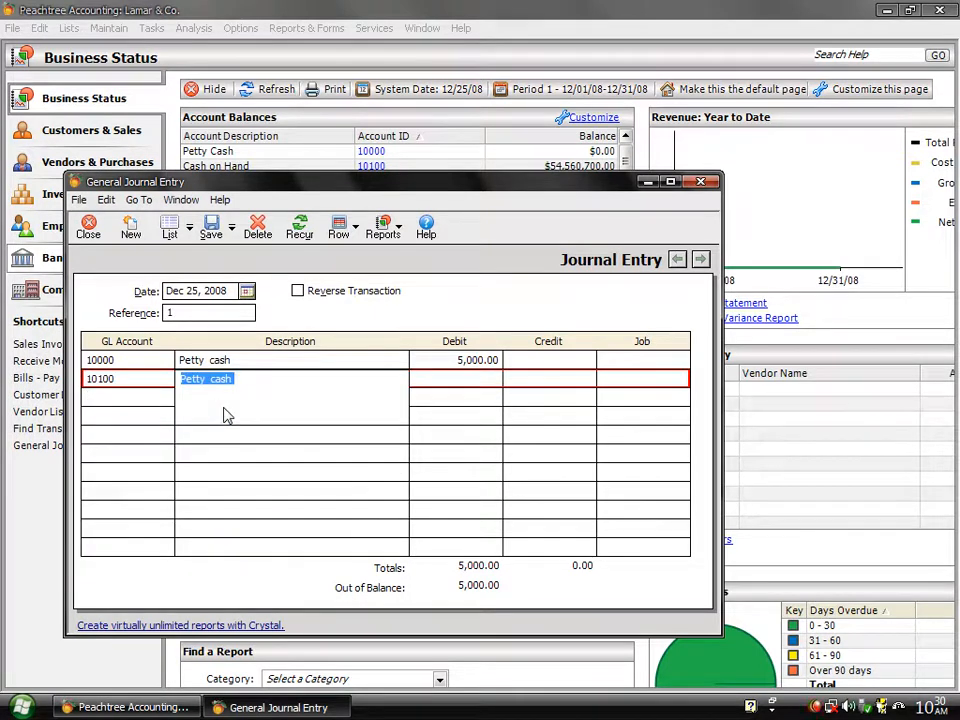
text(Ca)
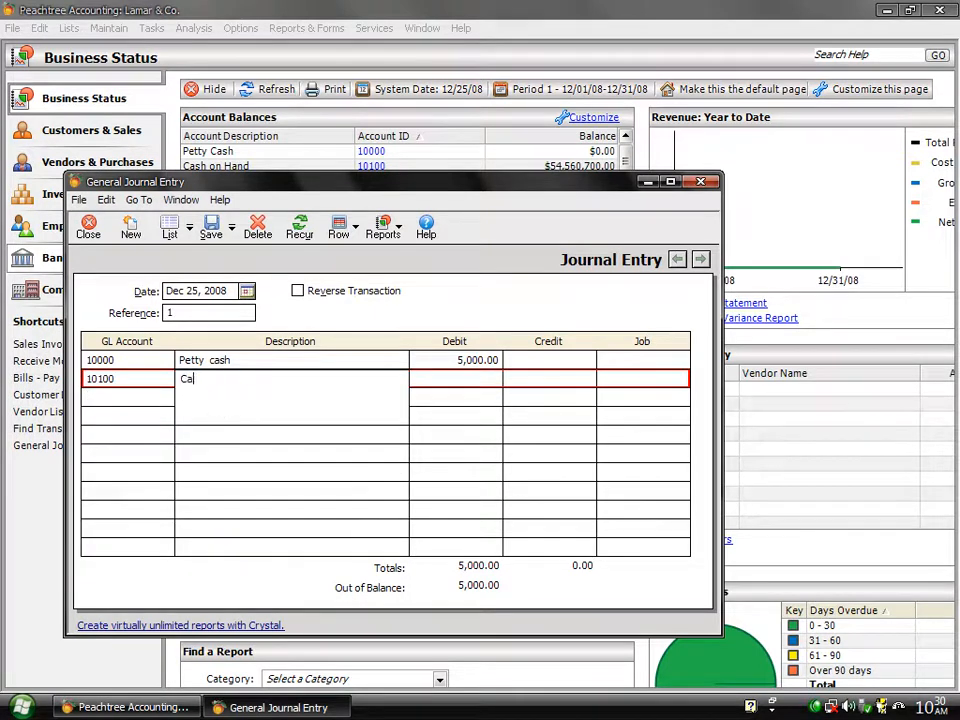
text(sh on han)
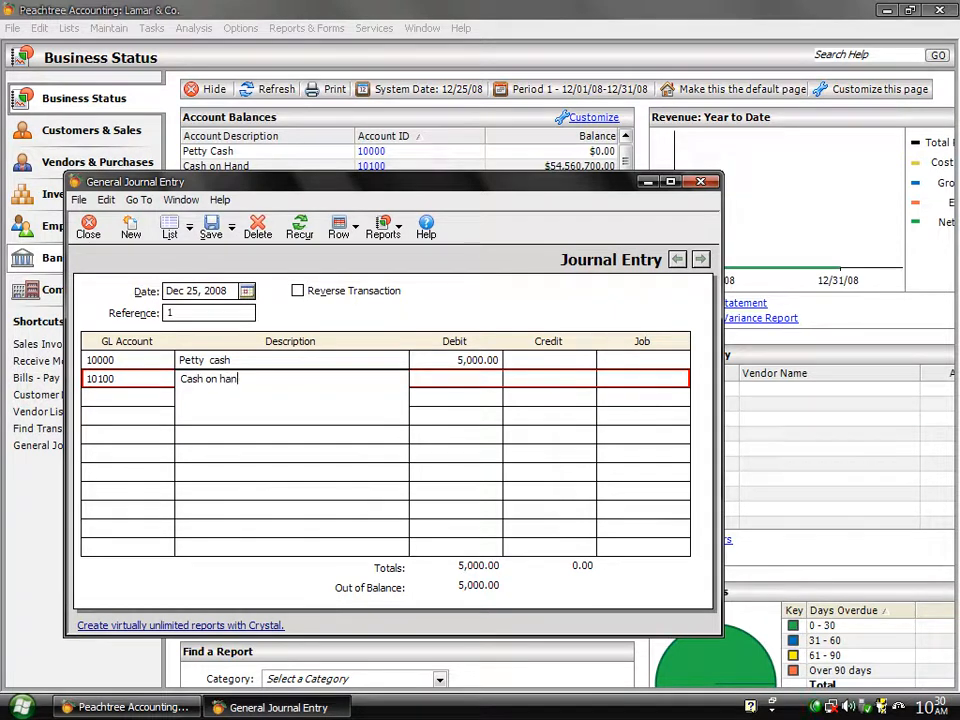
text(d)
click(537, 377)
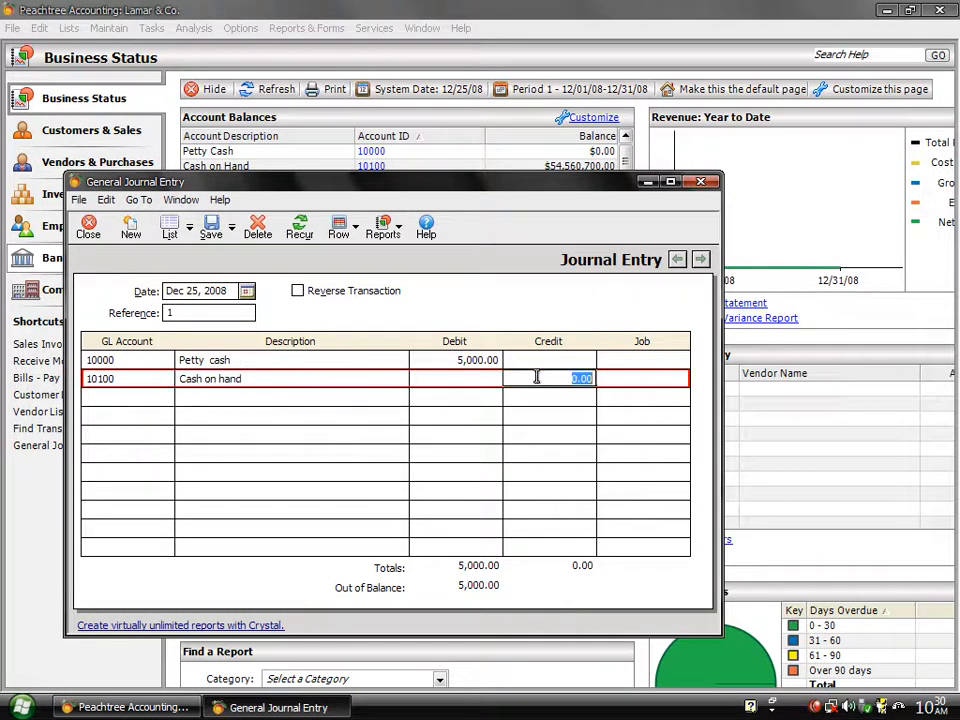
text(5000)
click(210, 232)
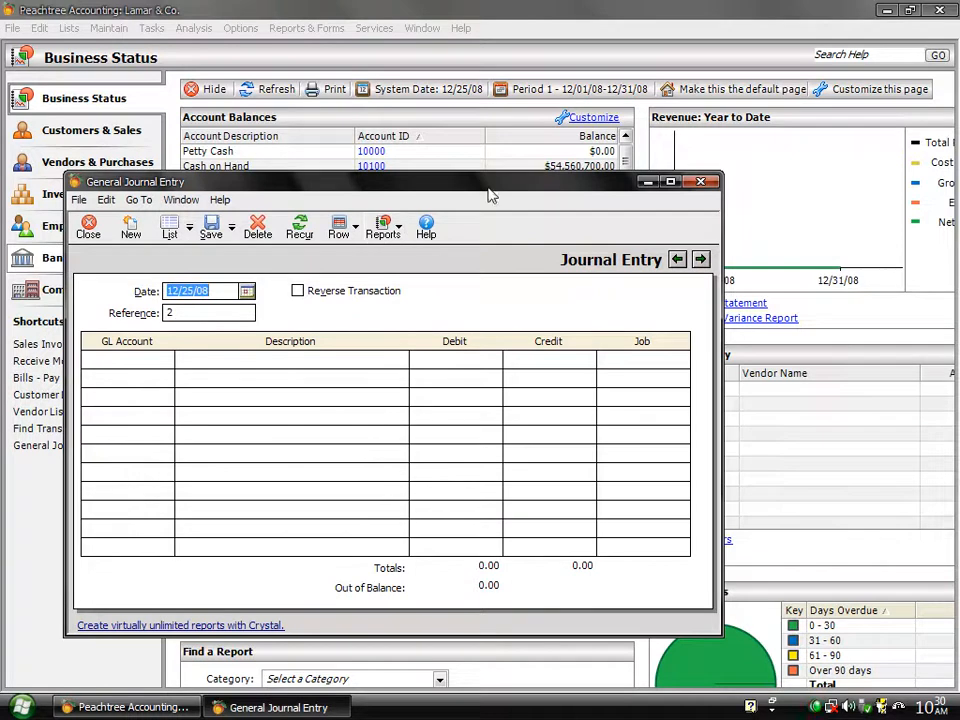
Step: Refresh the Business Status account balances, and check both lines of journal entry 1 in the General Journal report before closing it
click(643, 187)
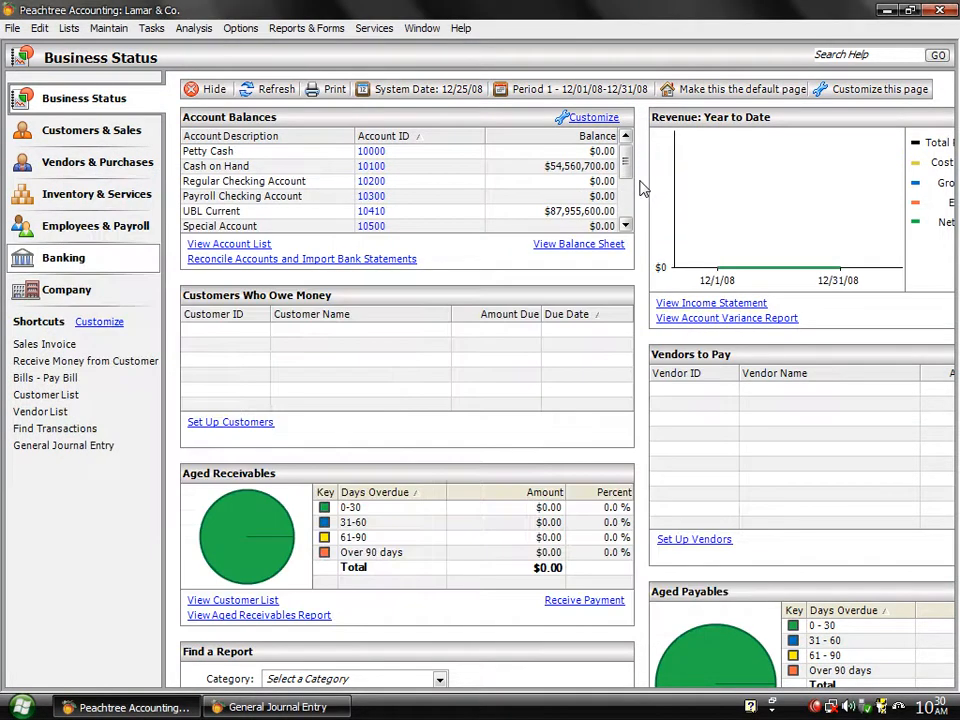
click(287, 91)
click(312, 28)
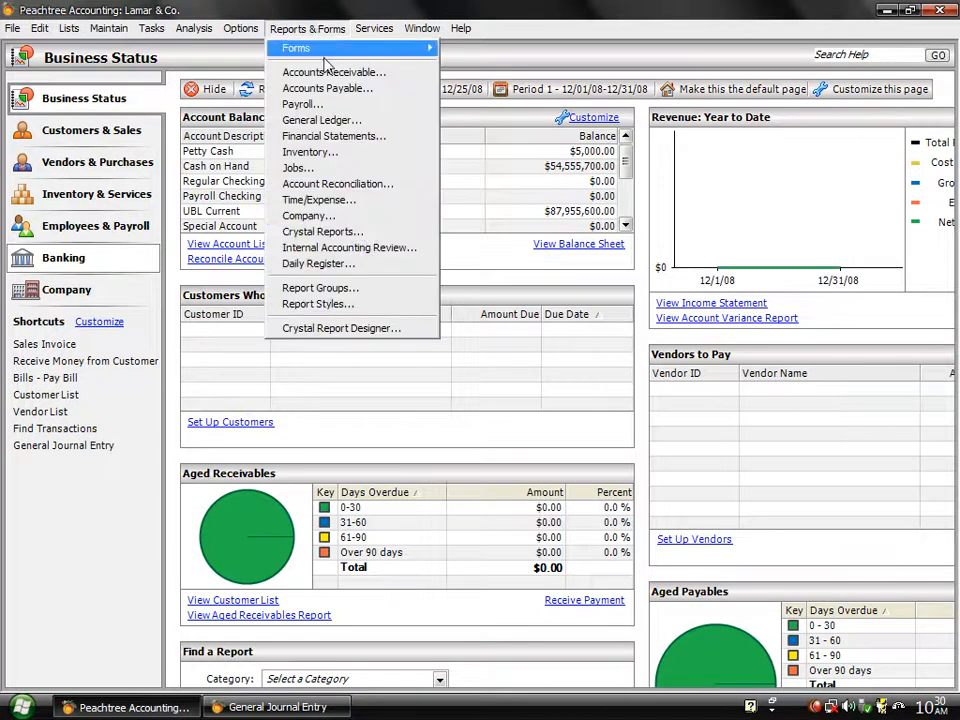
click(330, 127)
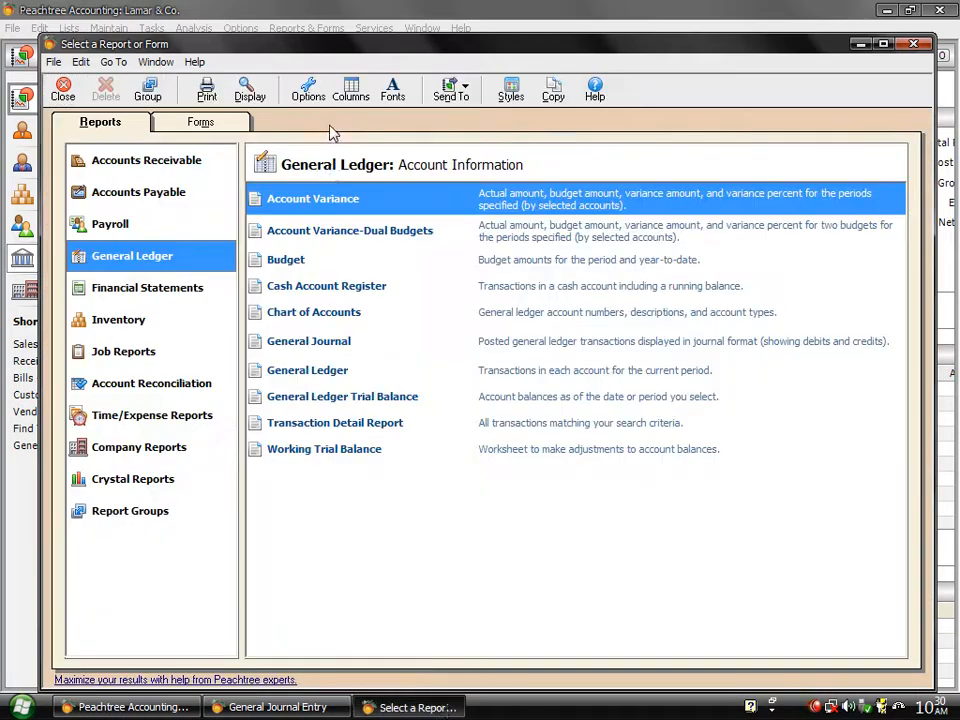
double_click(304, 341)
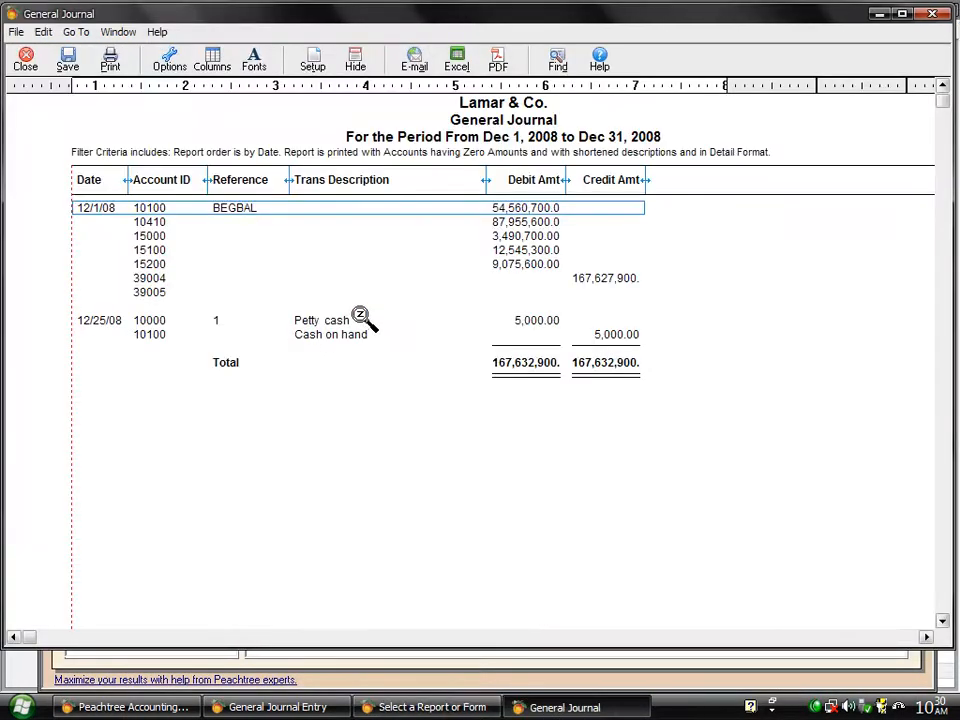
click(358, 320)
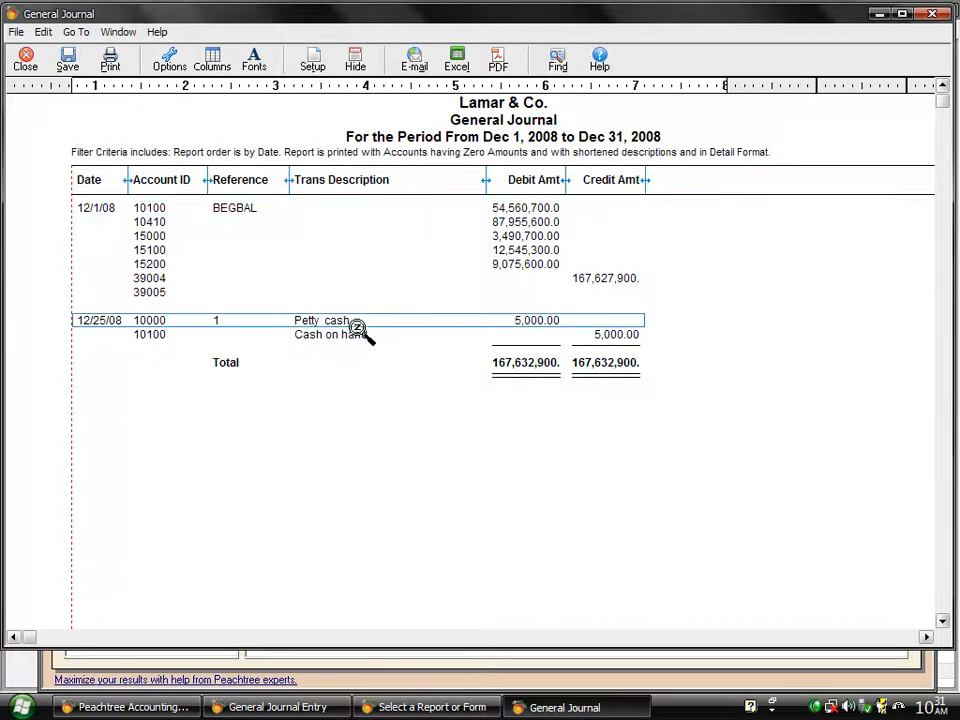
click(359, 336)
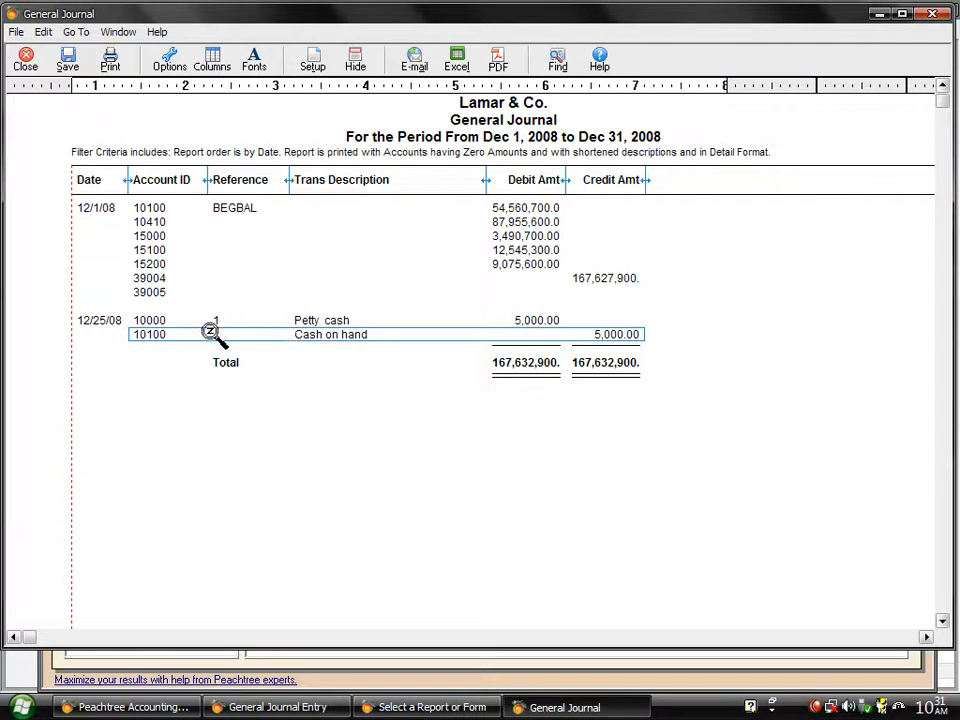
click(22, 62)
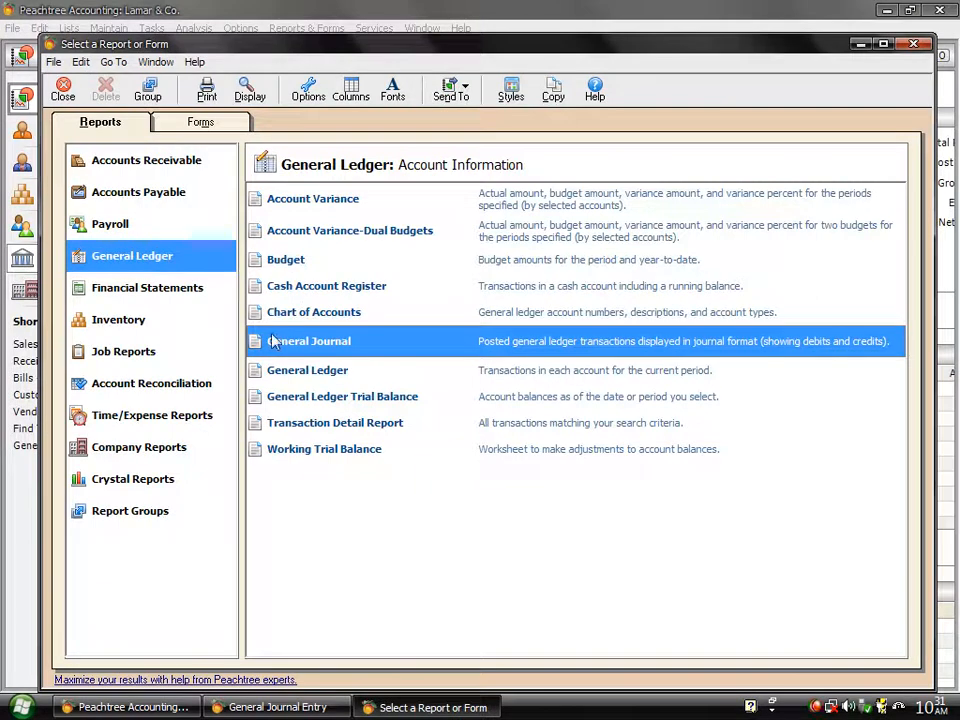
Step: Drill down from the General Ledger Trial Balance into the Cash on Hand ledger, check its 12/25/08 credit line, and close both reports
click(343, 399)
double_click(344, 400)
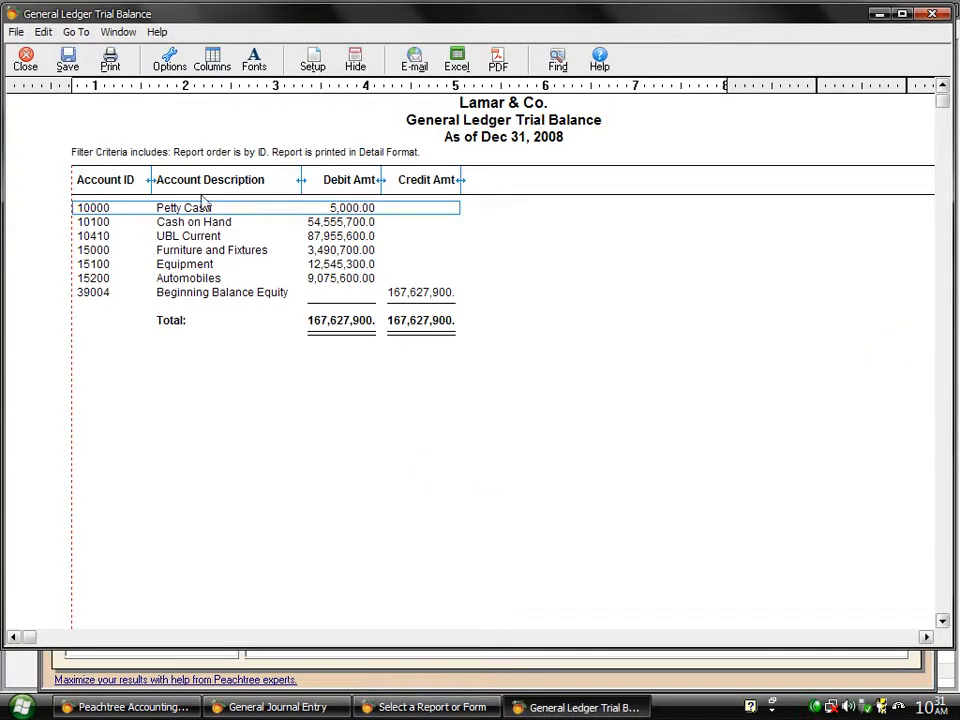
double_click(320, 222)
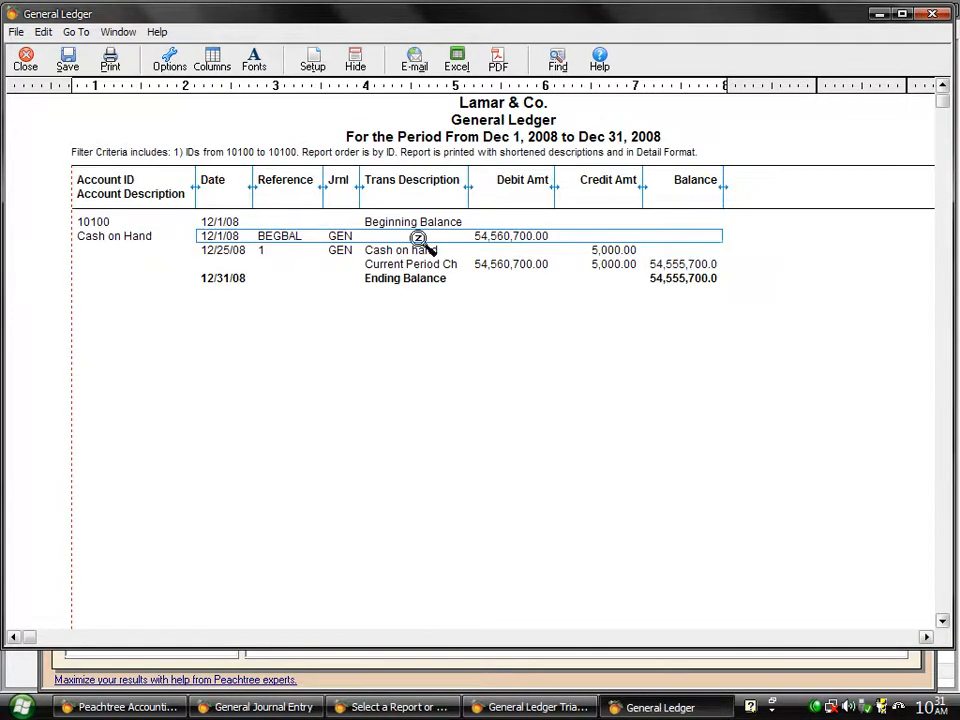
click(611, 252)
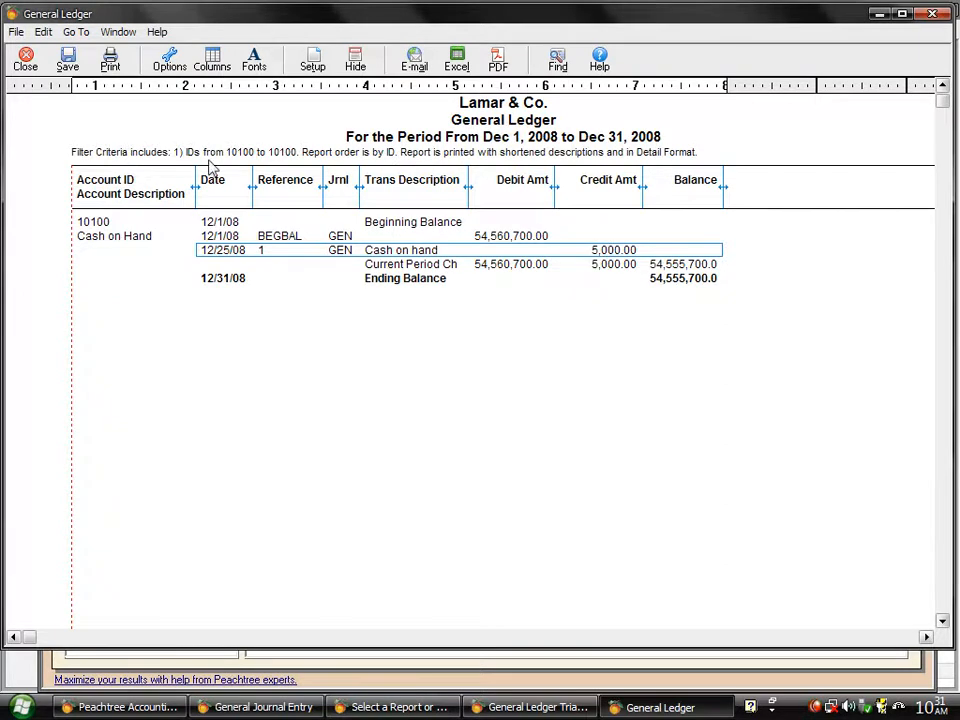
click(24, 60)
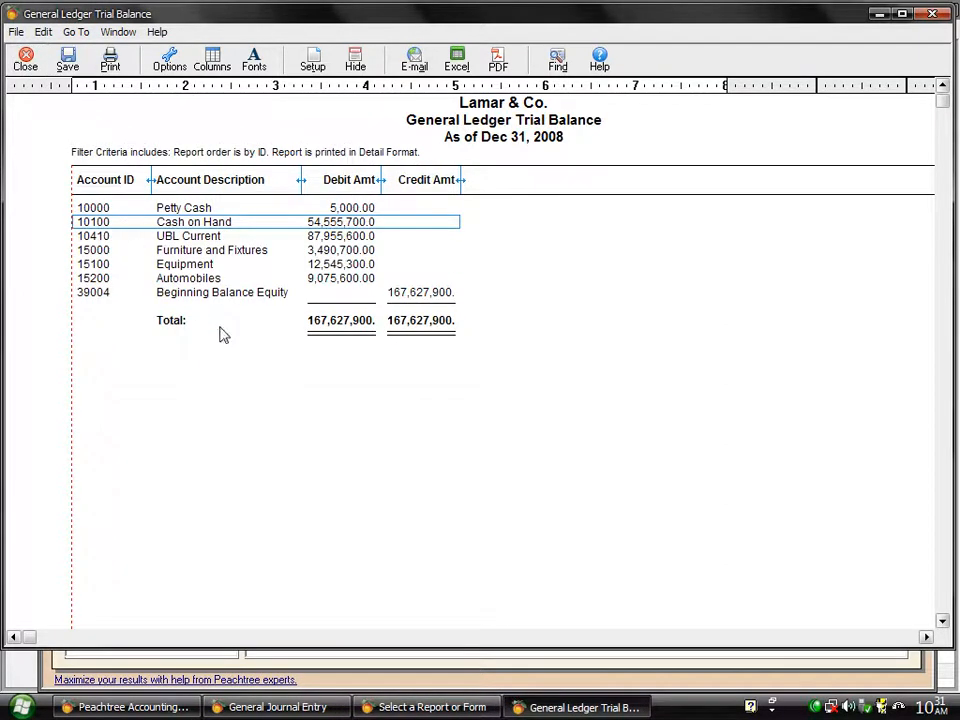
click(28, 70)
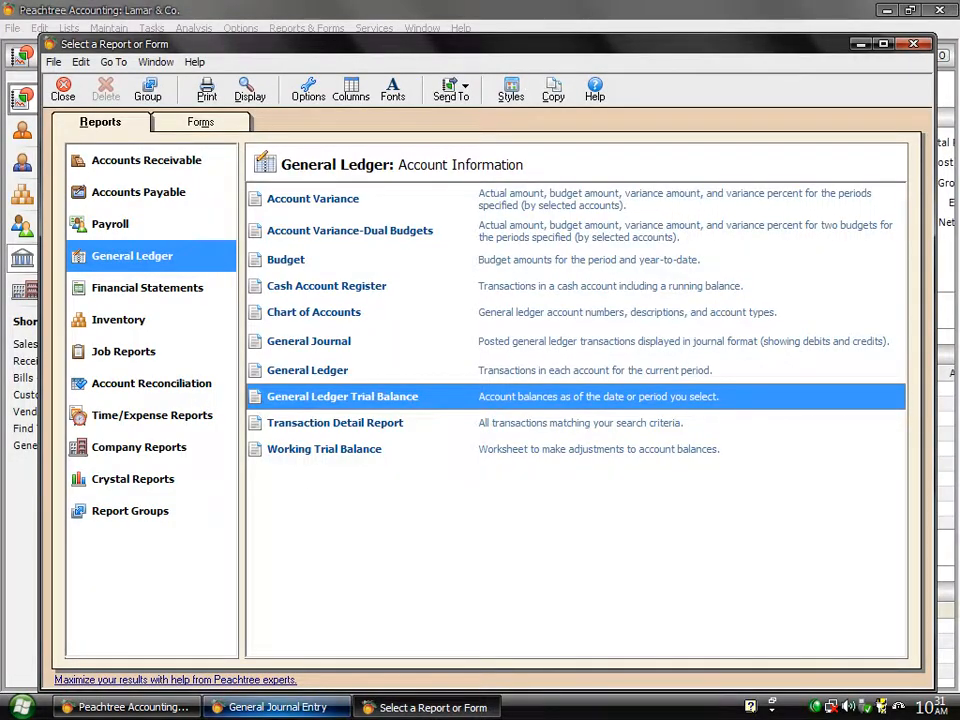
Step: Return to the journal entry with reference 2, find the Food Expense account by searching "food", and enter a debit of 250 for it
click(267, 708)
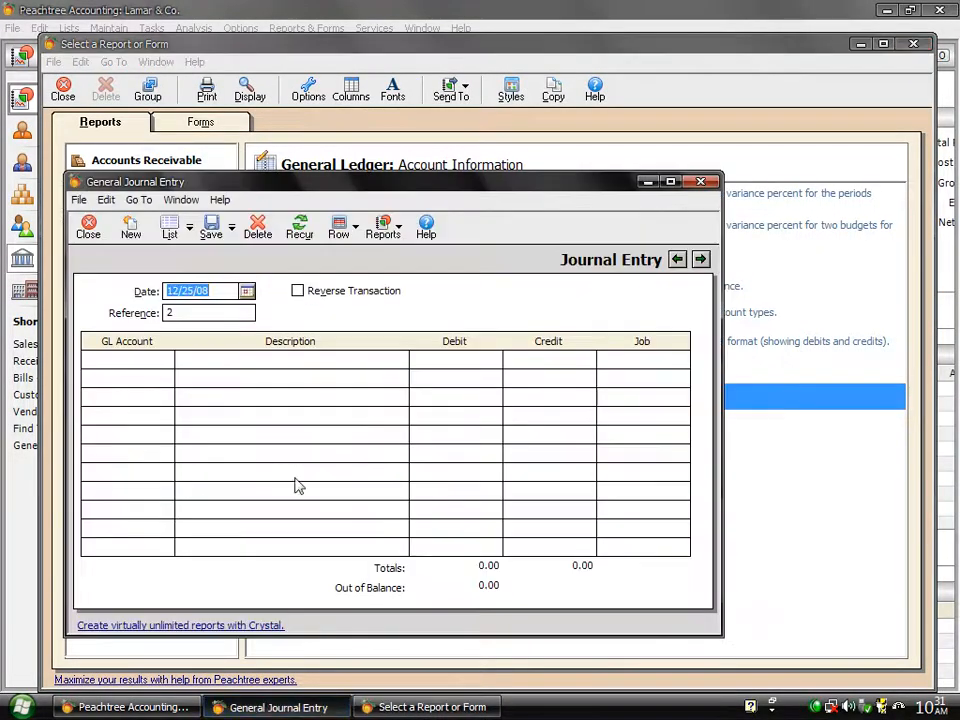
click(170, 369)
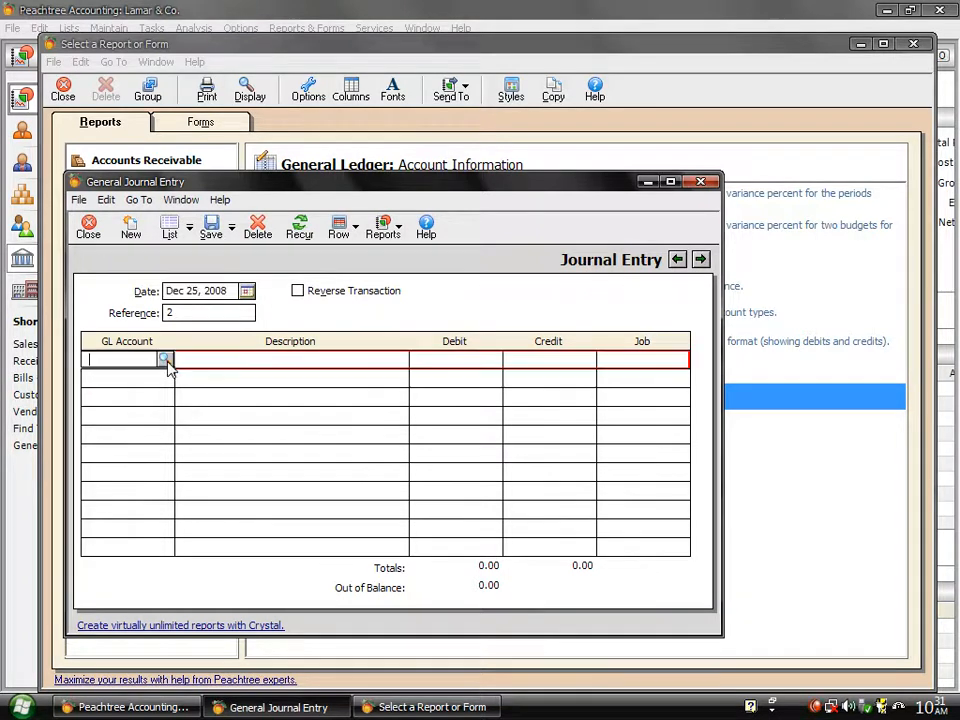
click(166, 361)
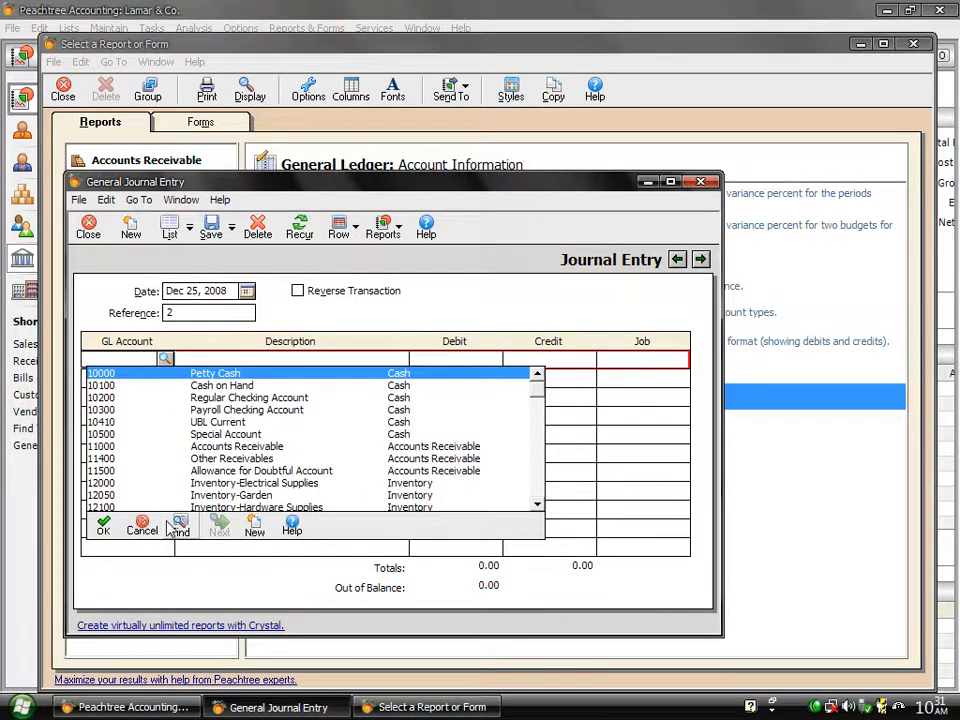
click(180, 528)
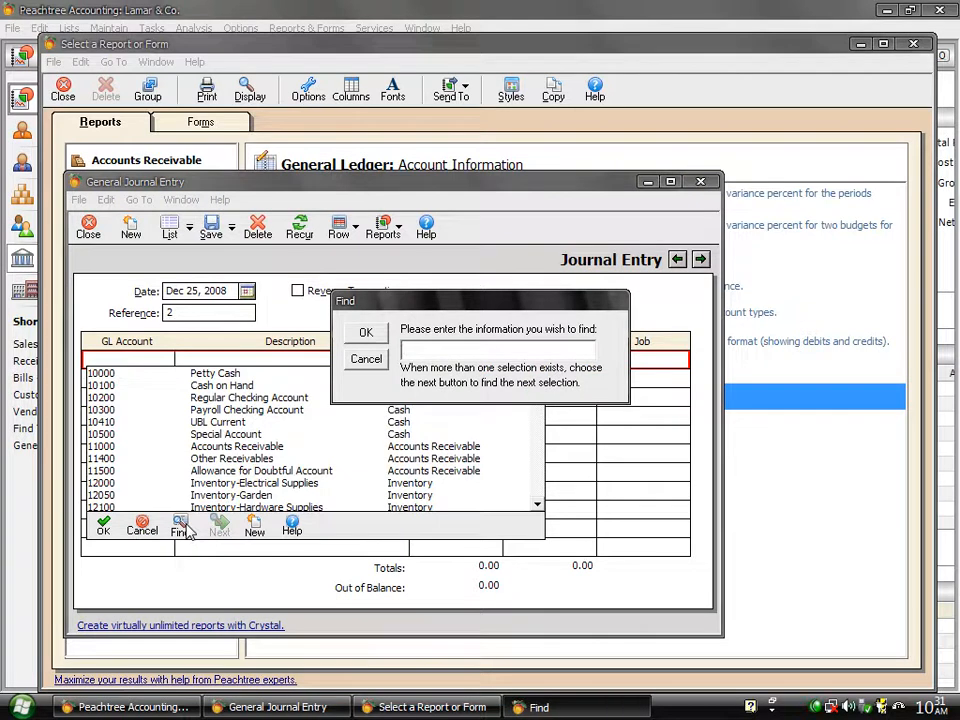
text(food)
key(Return)
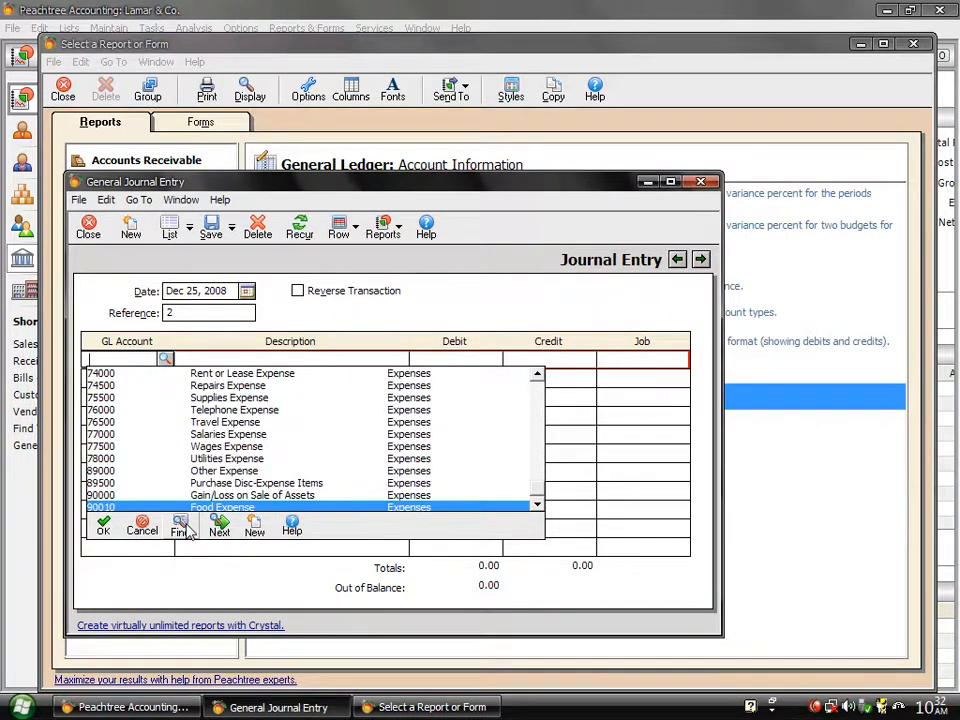
click(100, 532)
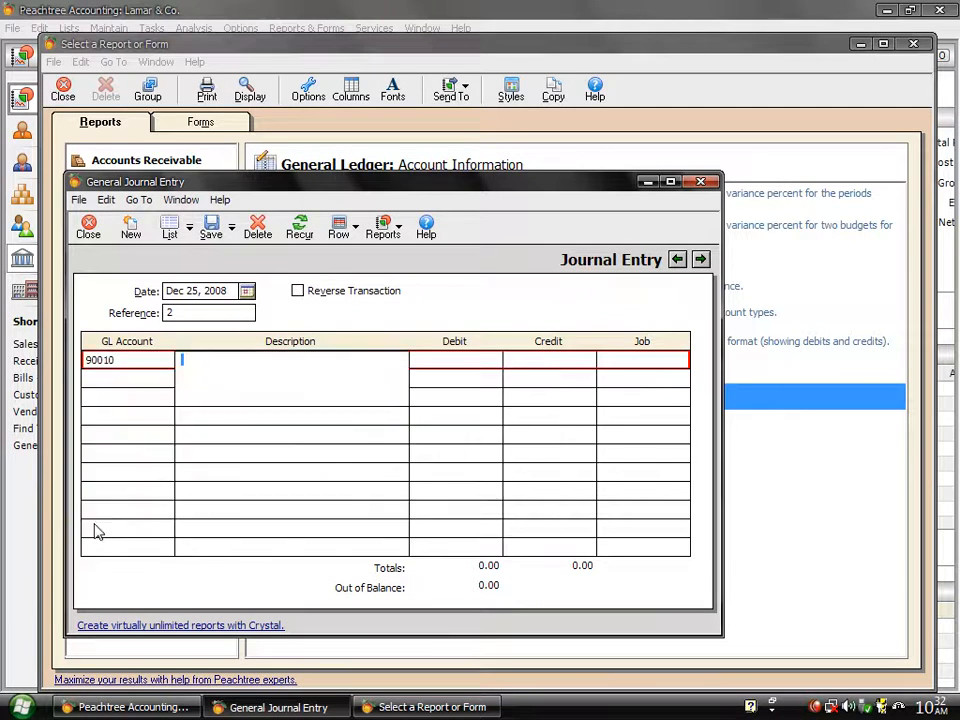
click(468, 360)
text(250)
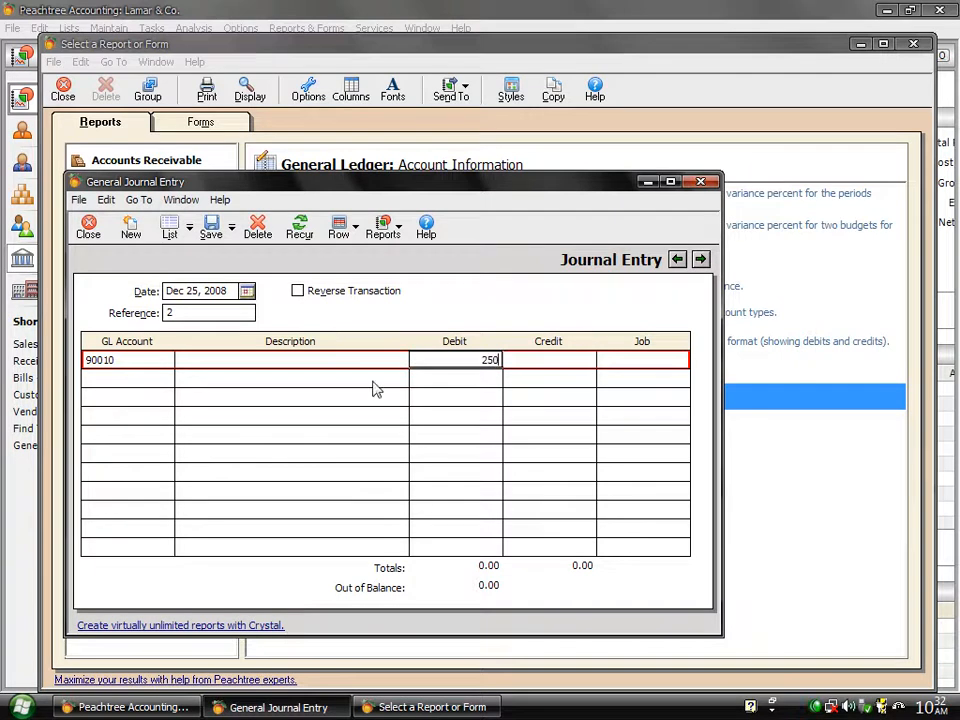
Step: Add a second line for the Petty Cash account with a credit of 2,500, and try to save the journal entry
click(167, 379)
click(166, 378)
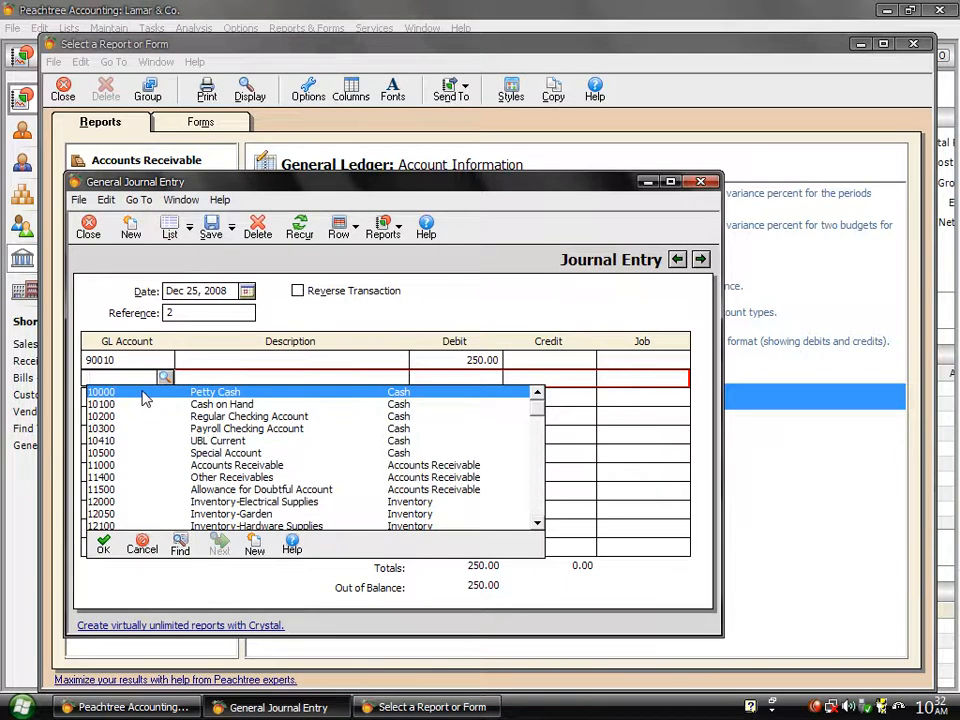
double_click(142, 393)
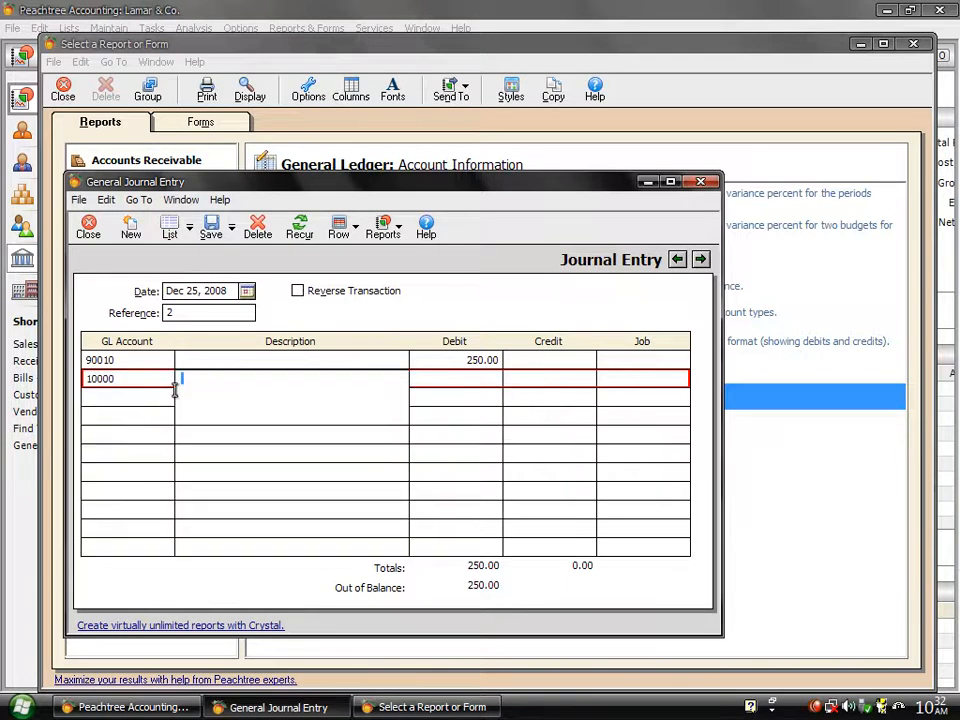
click(567, 378)
text(2500)
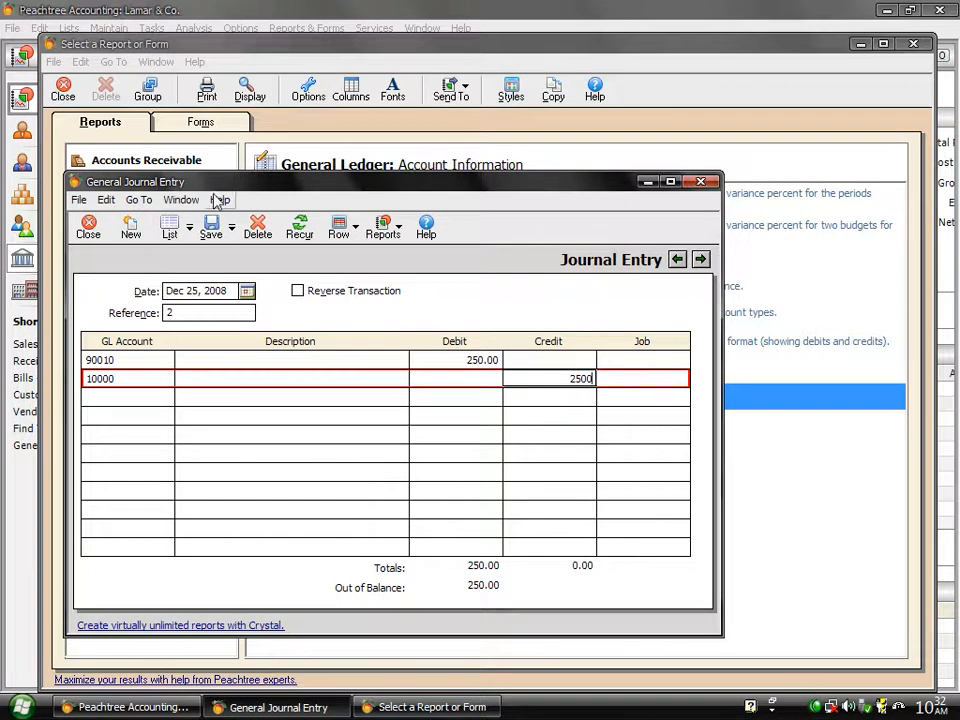
click(212, 248)
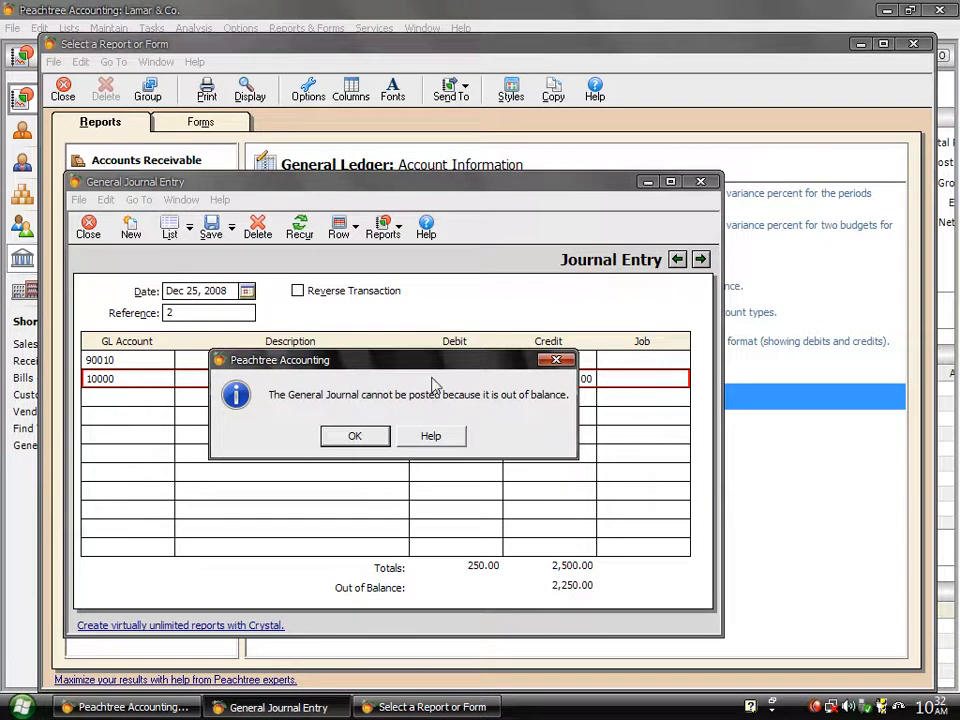
drag(403, 368, 475, 404)
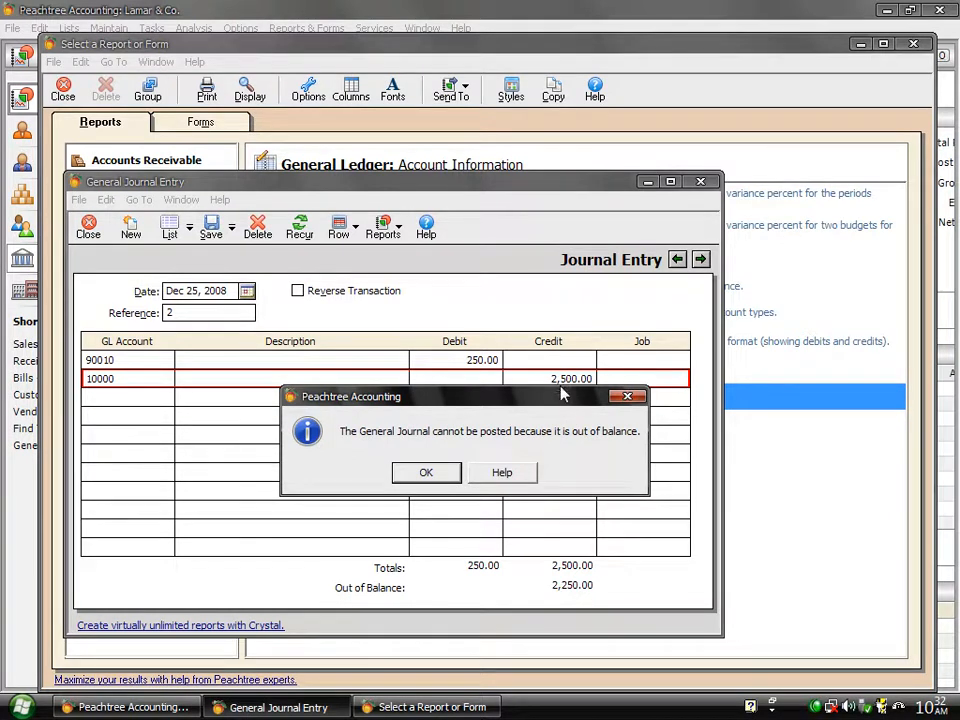
click(427, 473)
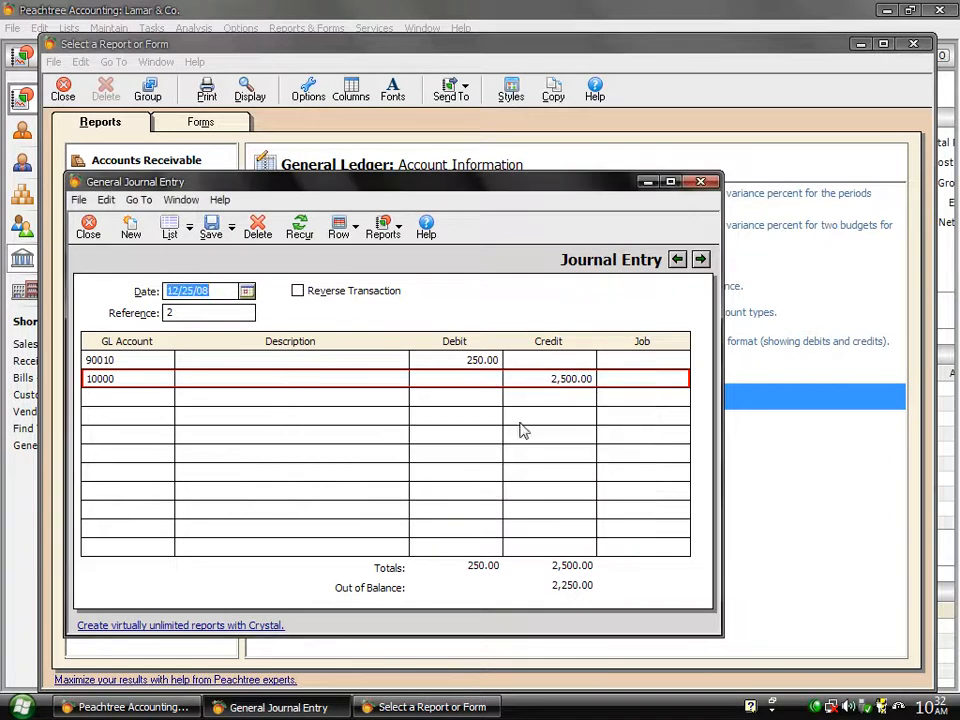
Step: Correct the Petty Cash line's credit to 250, save journal entry 2, and close the entry window
click(568, 378)
click(568, 378)
key(BackSpace)
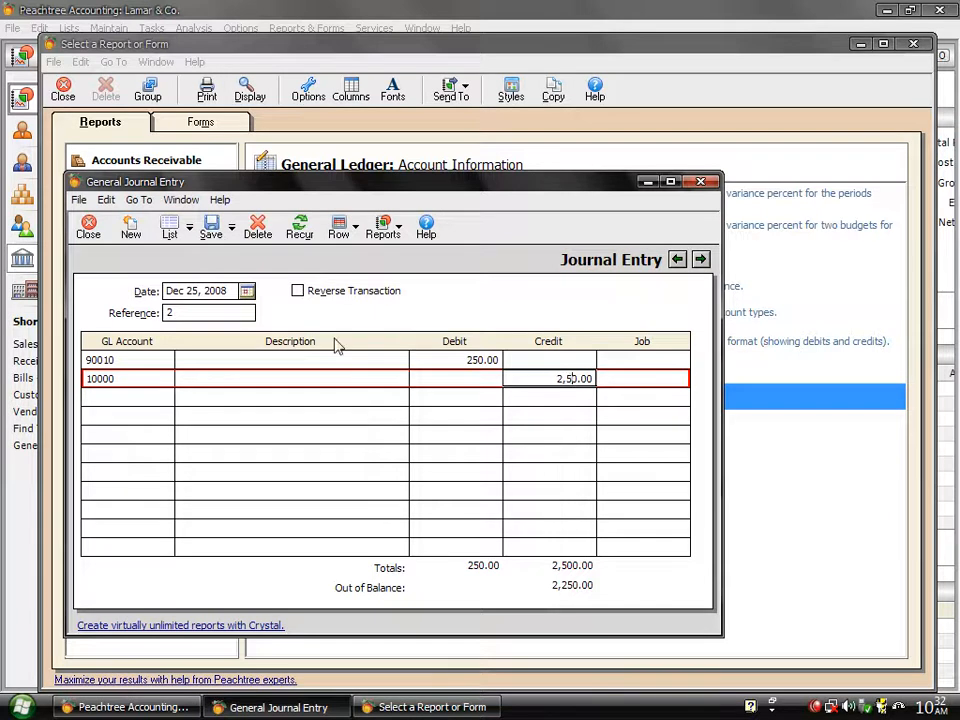
click(211, 232)
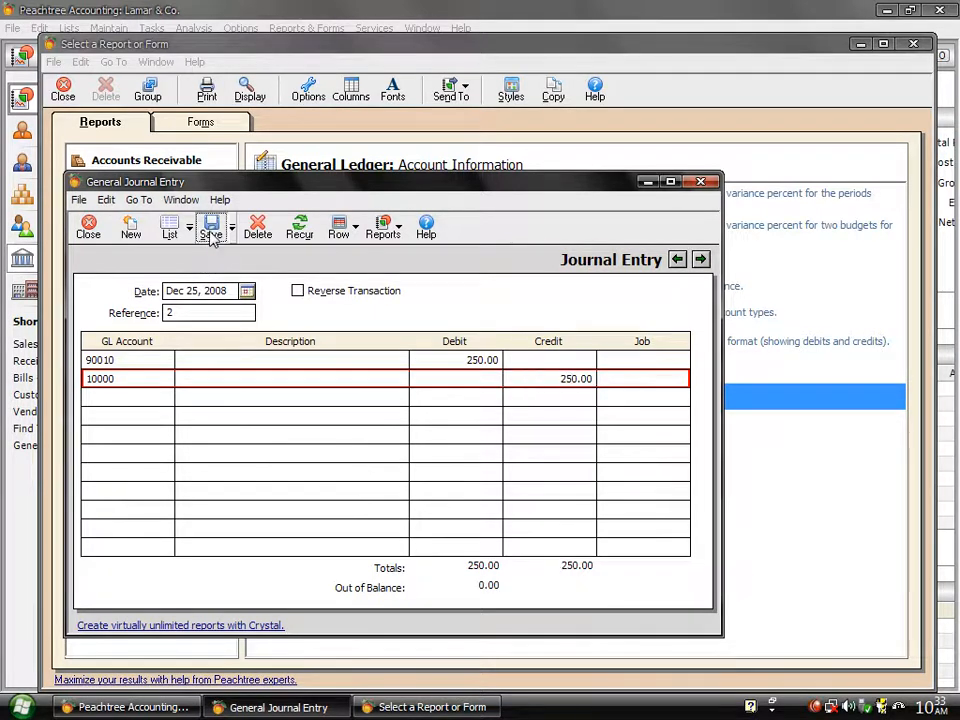
click(88, 226)
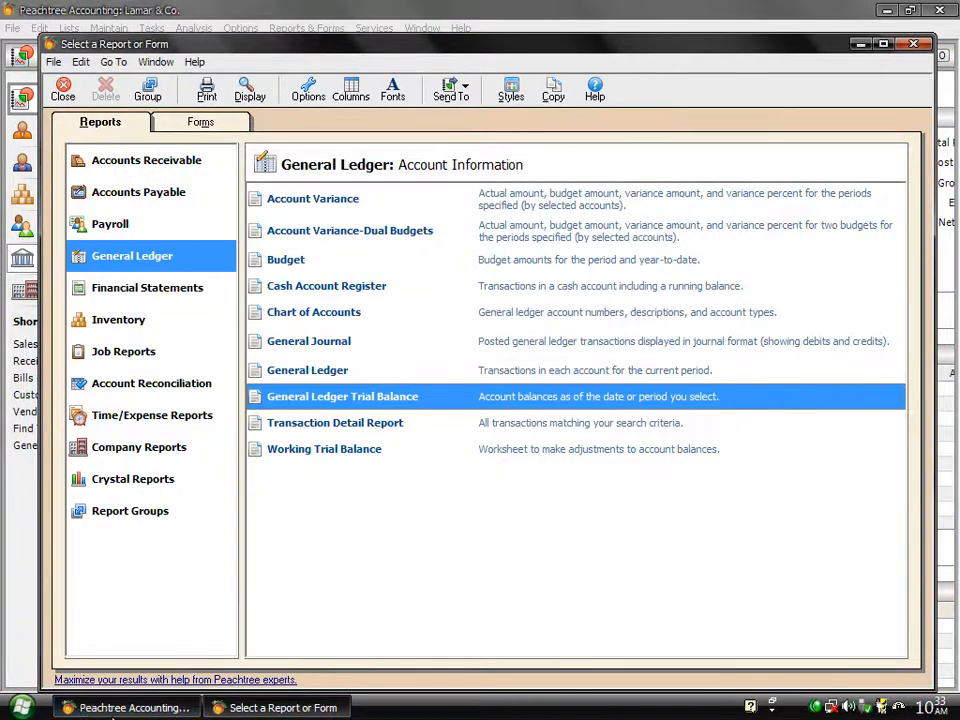
Step: Refresh the Business Status account balances, and check the Food Expense line in the General Ledger Trial Balance
click(113, 712)
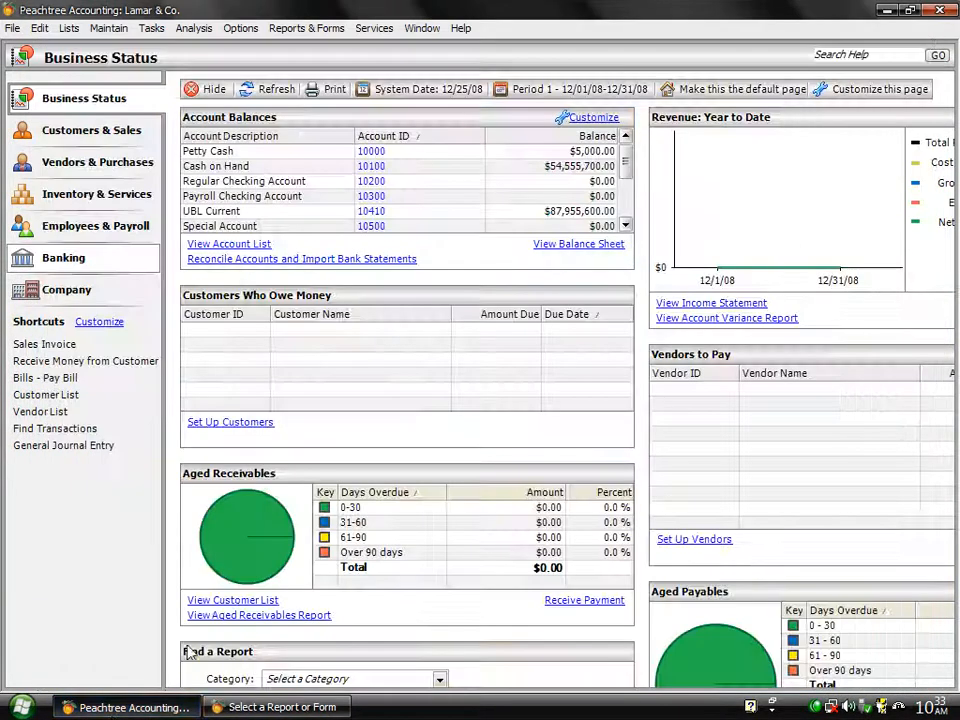
click(283, 95)
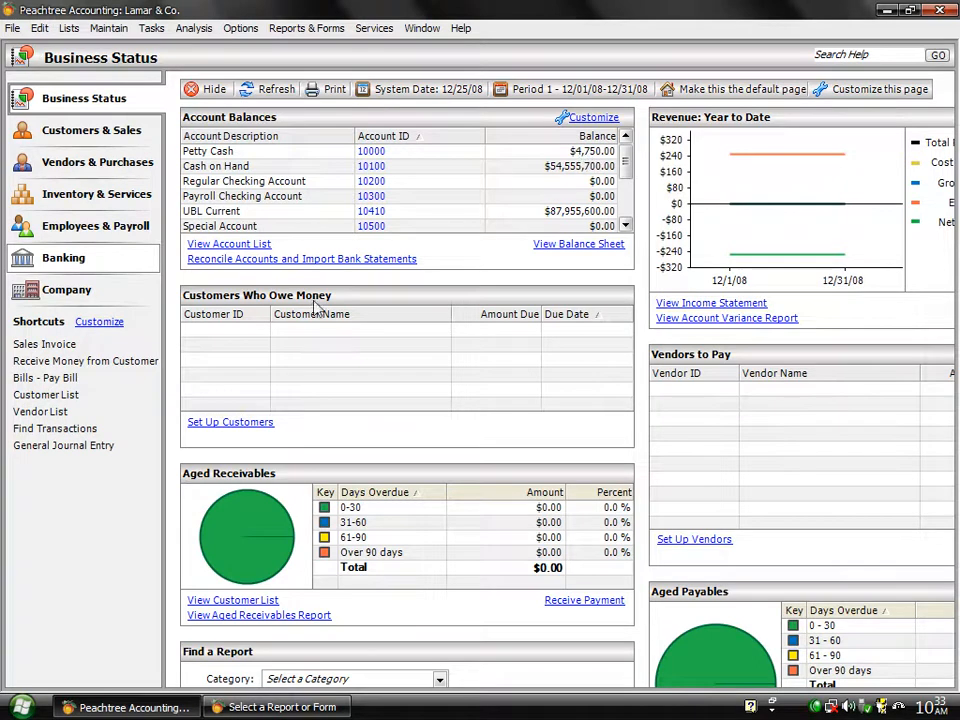
click(286, 712)
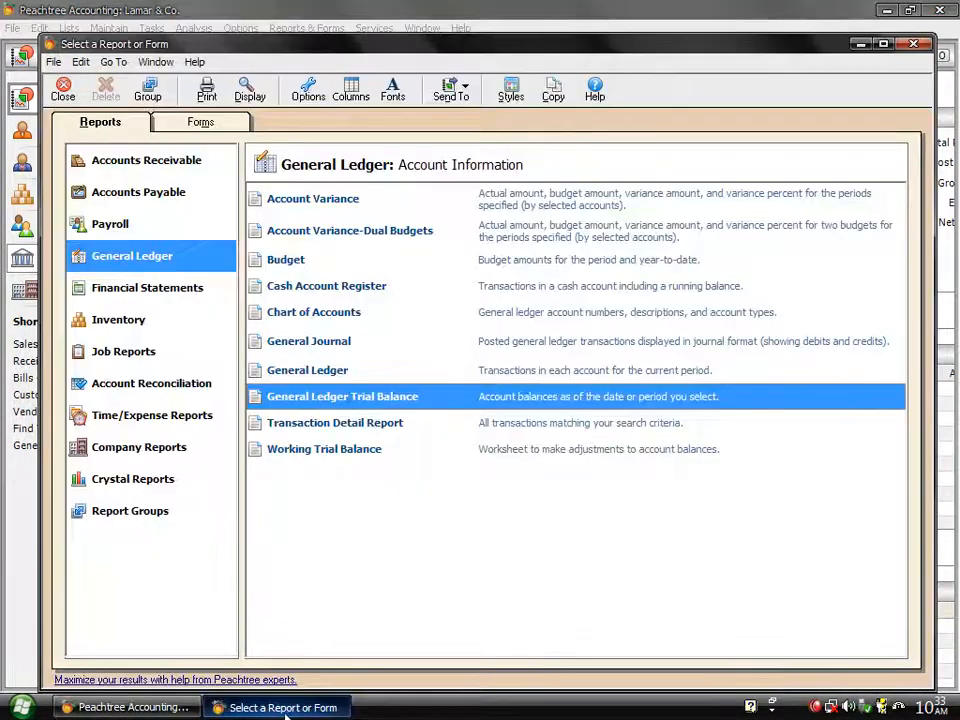
double_click(305, 400)
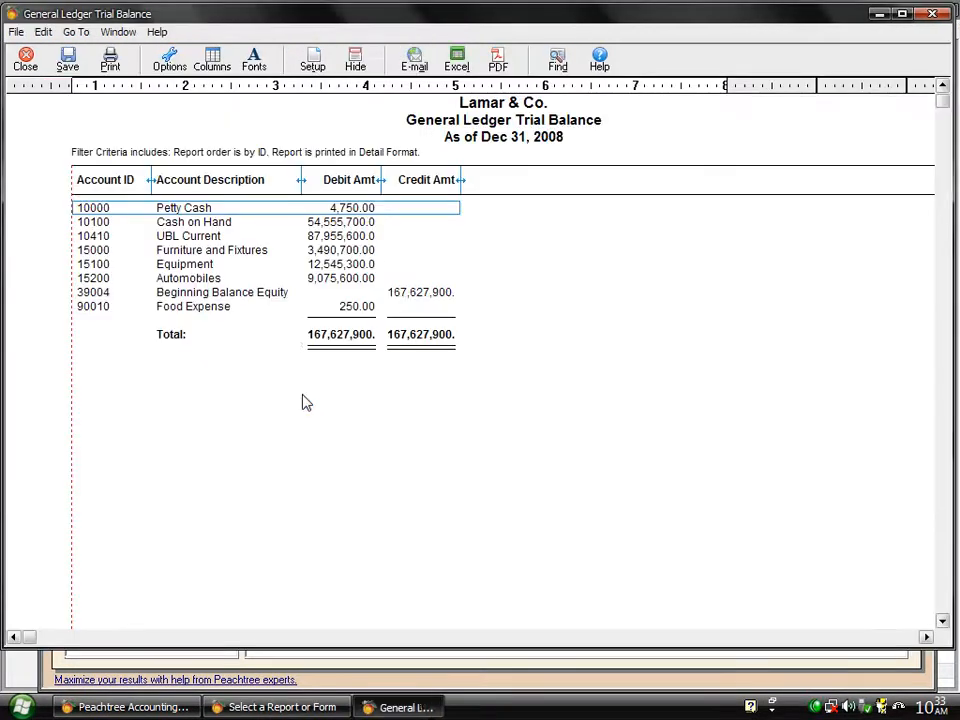
click(228, 311)
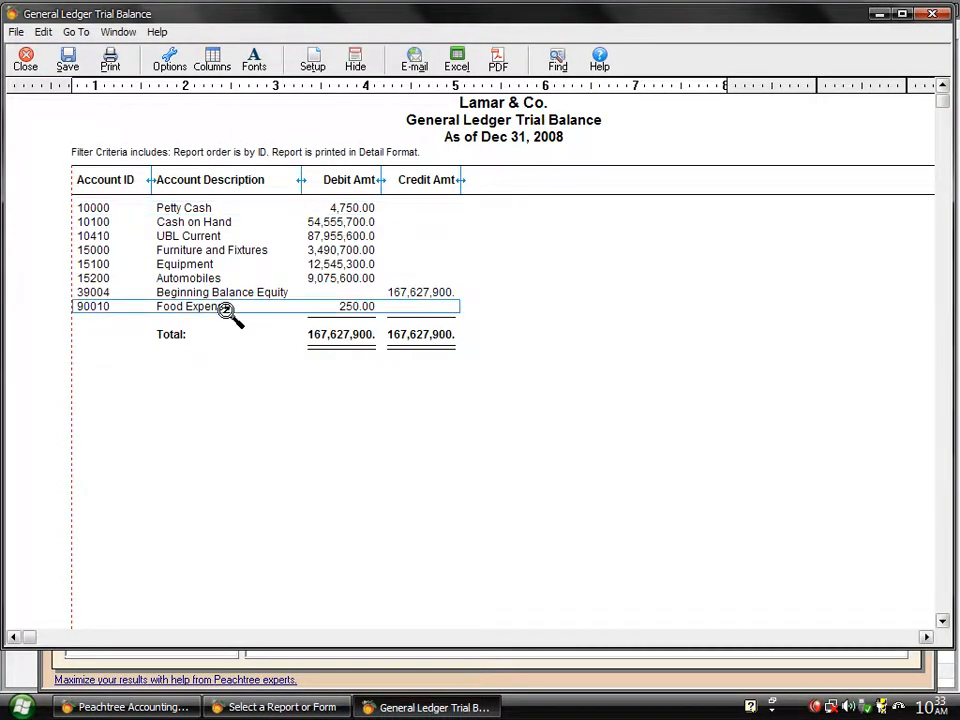
Step: Drill down into the Petty Cash ledger, check the credit line of reference 2, and close the reports and the report selection window
double_click(228, 208)
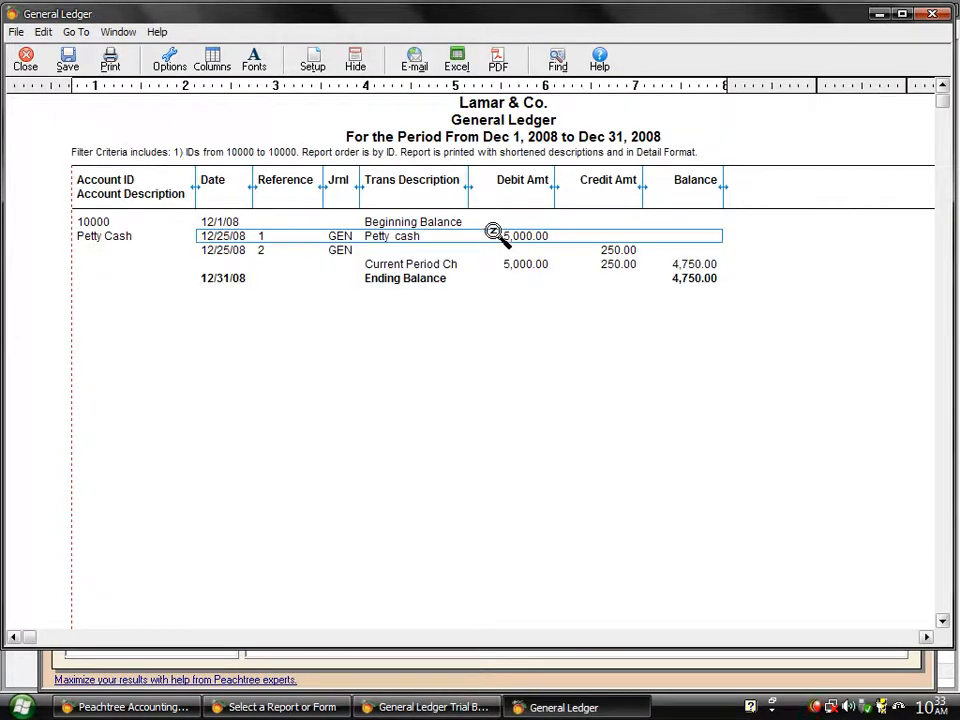
click(607, 252)
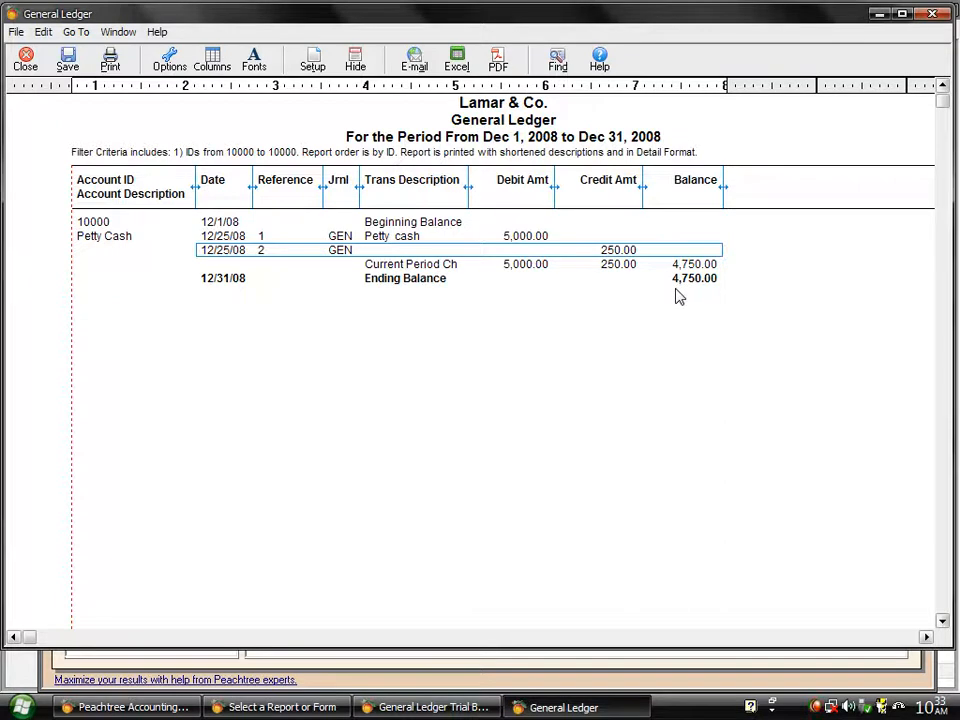
click(25, 62)
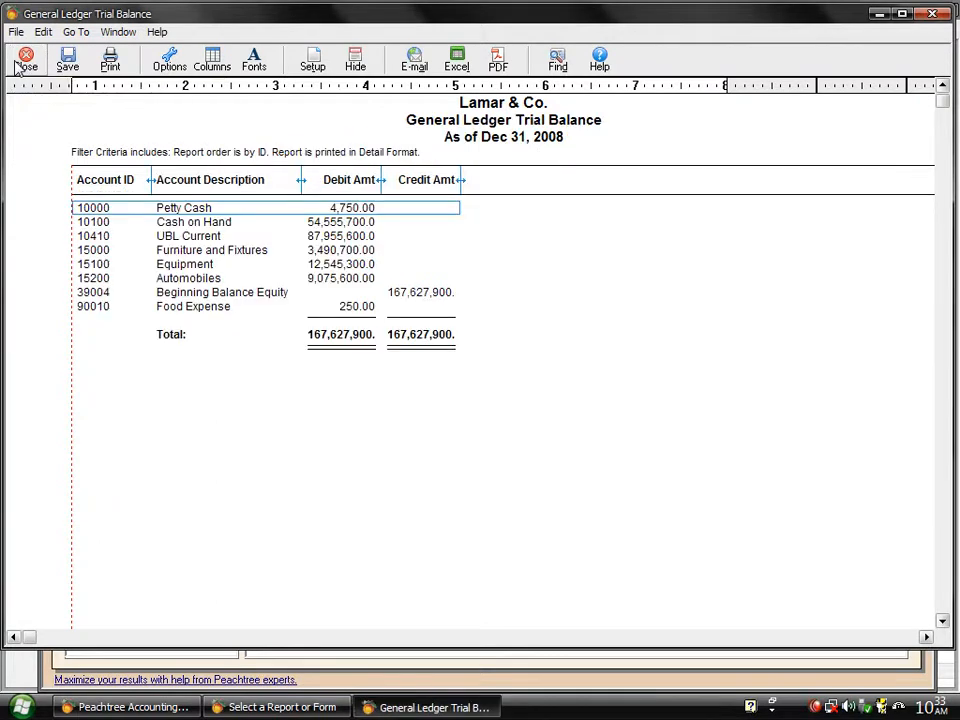
click(25, 62)
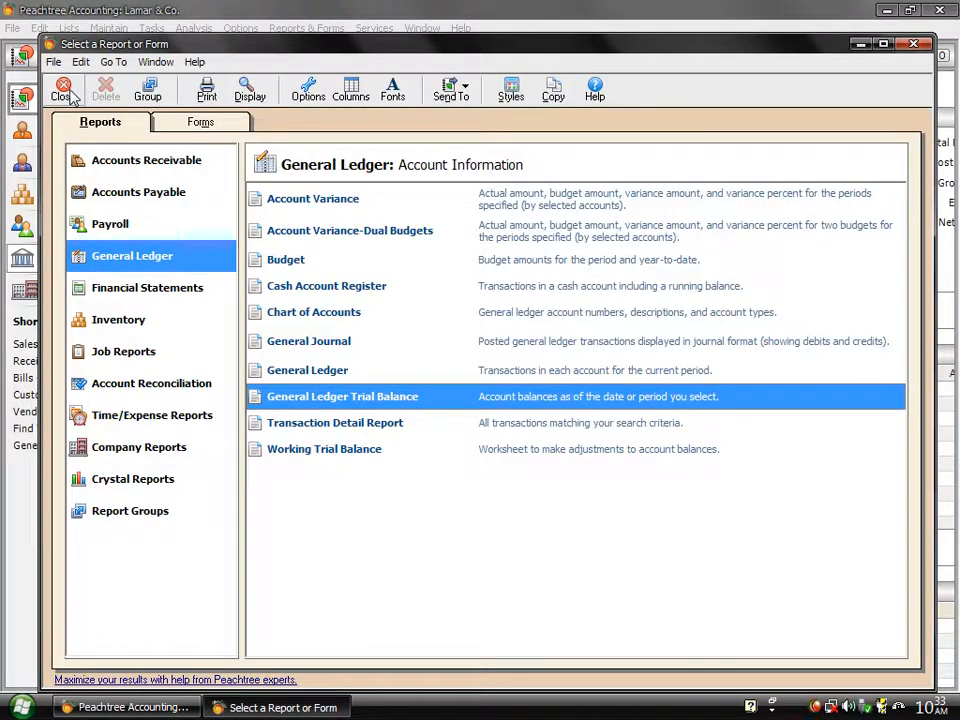
click(66, 92)
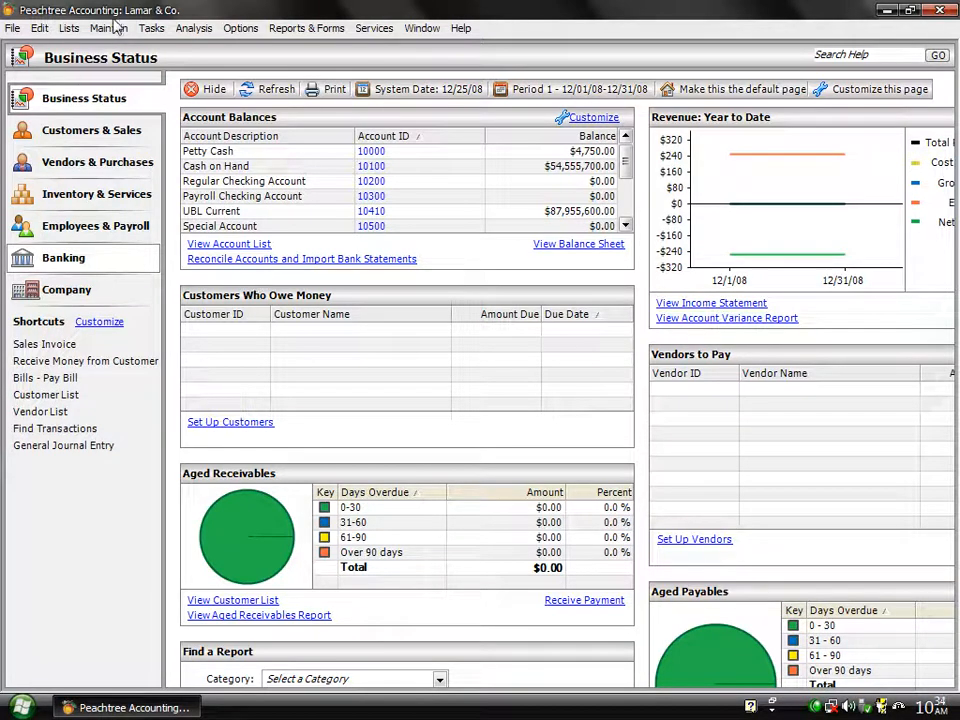
Step: Open journal entry 2 from the General Journal List, mark it as a reverse transaction, save it, and close both windows
click(152, 29)
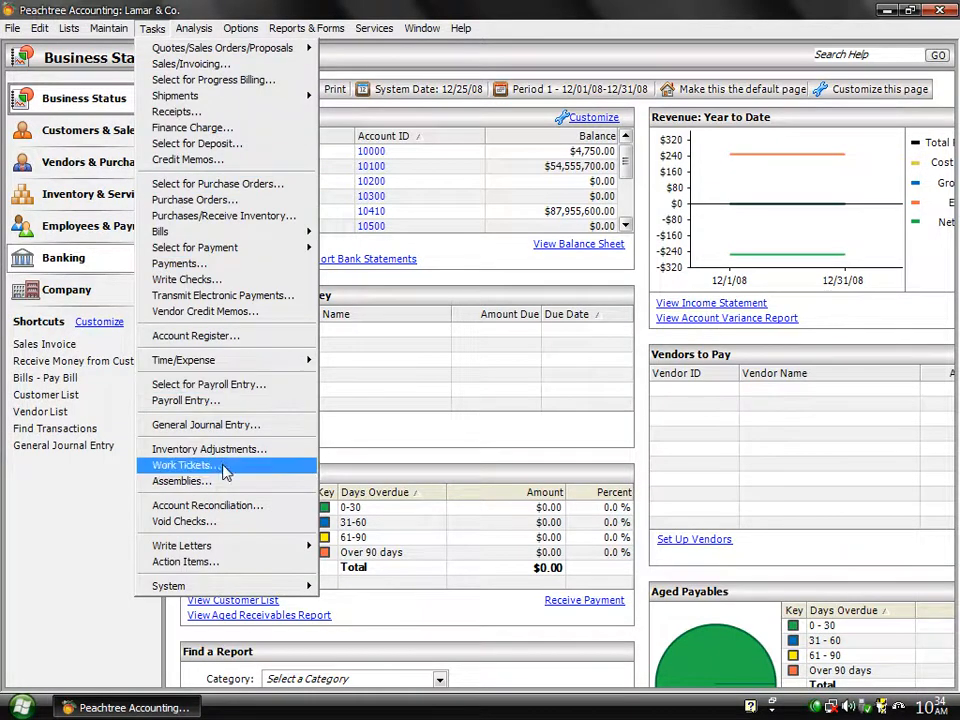
click(222, 428)
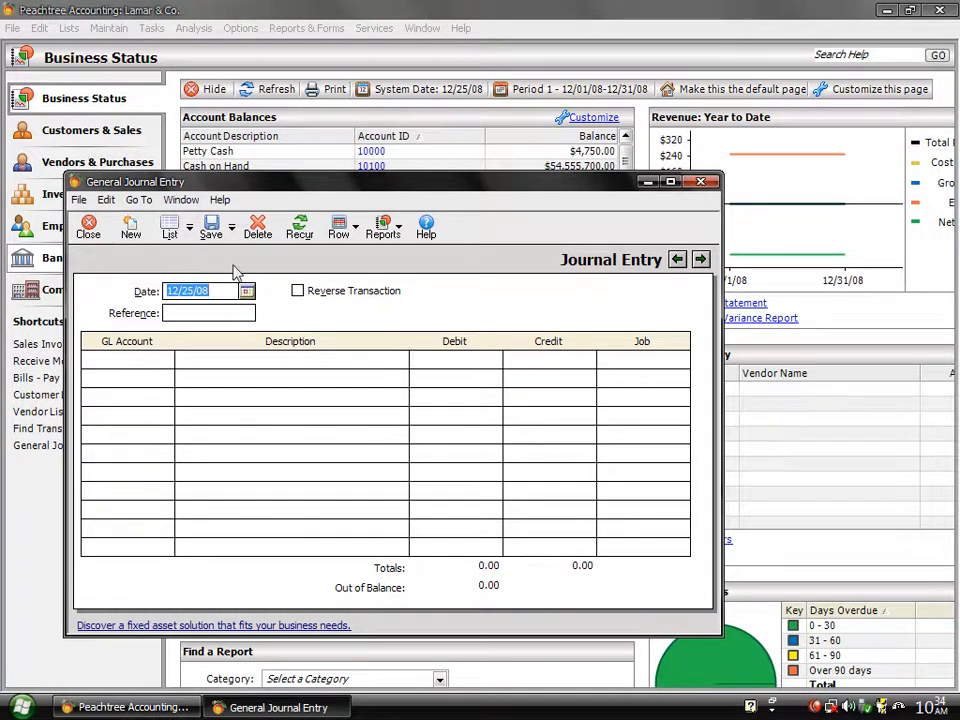
click(169, 230)
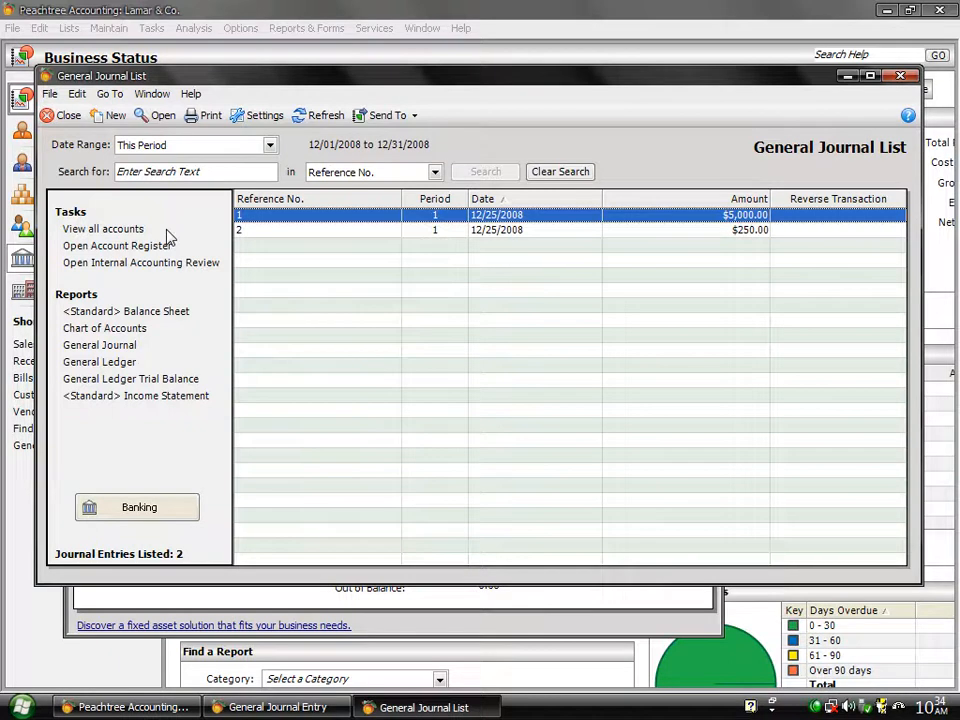
click(260, 231)
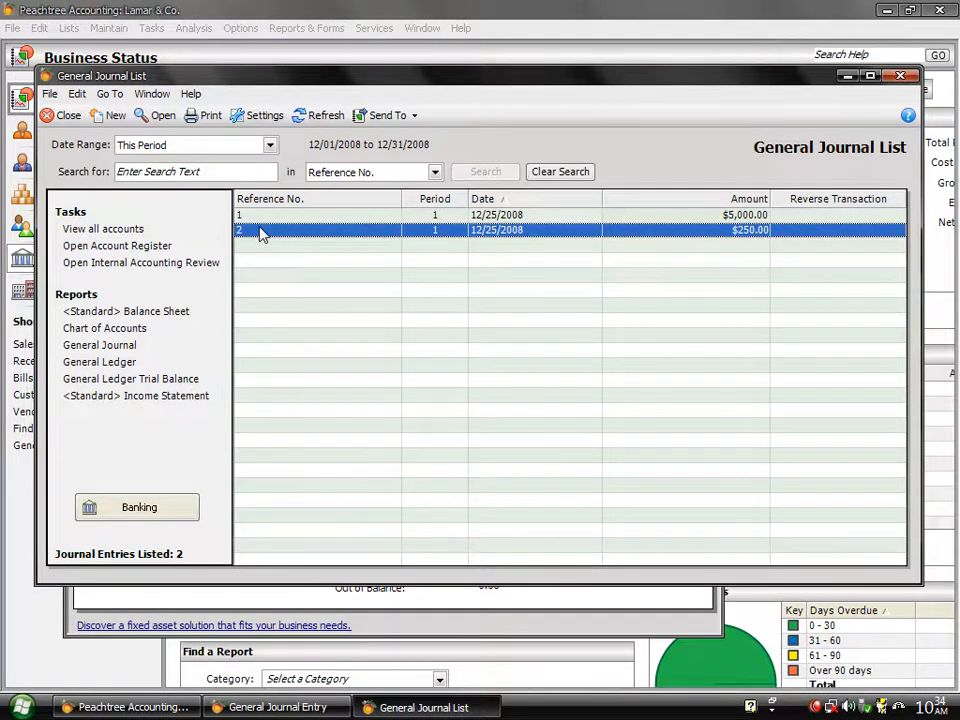
click(160, 117)
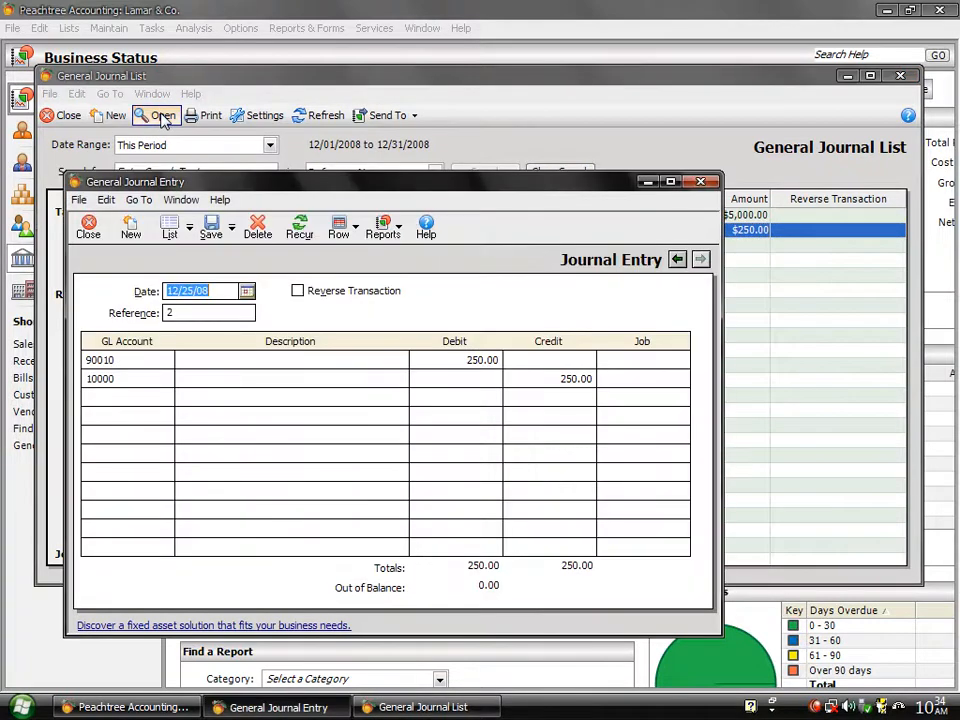
click(299, 292)
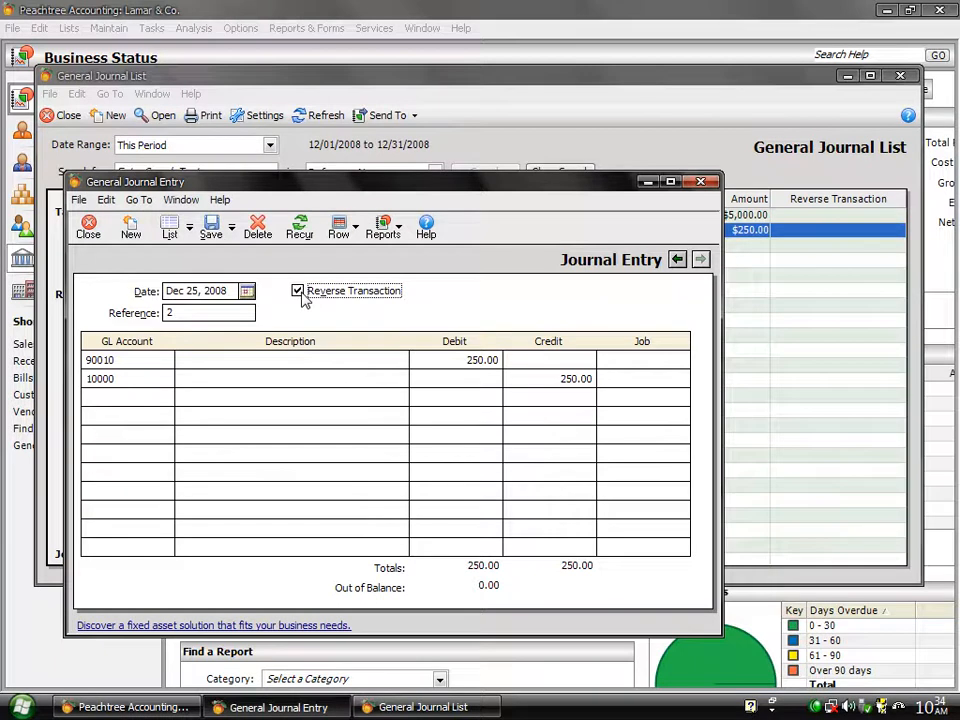
click(210, 232)
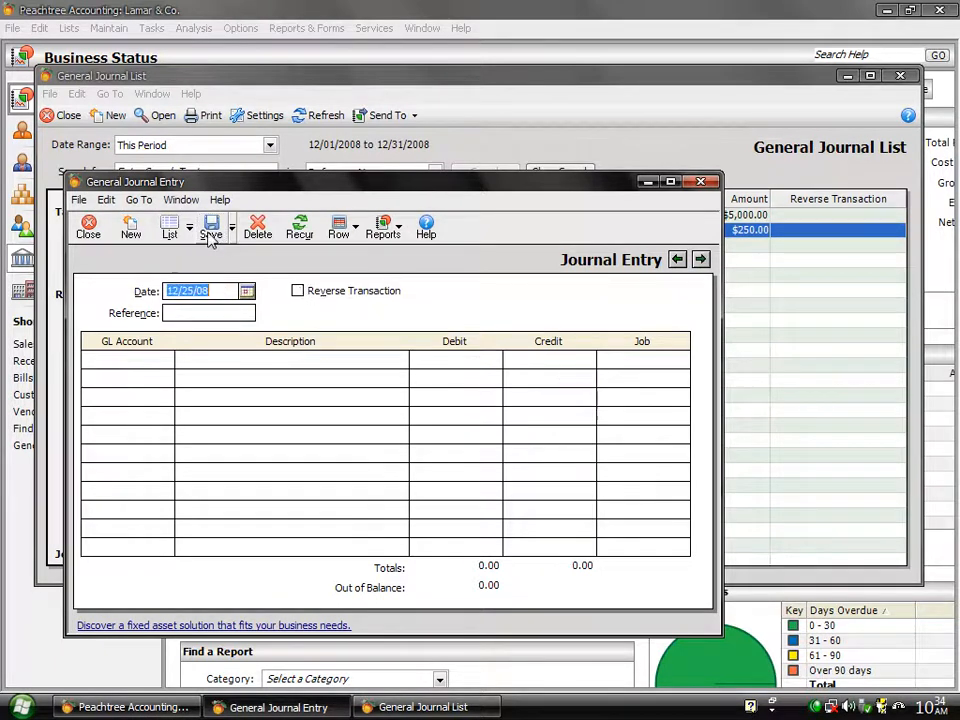
click(88, 227)
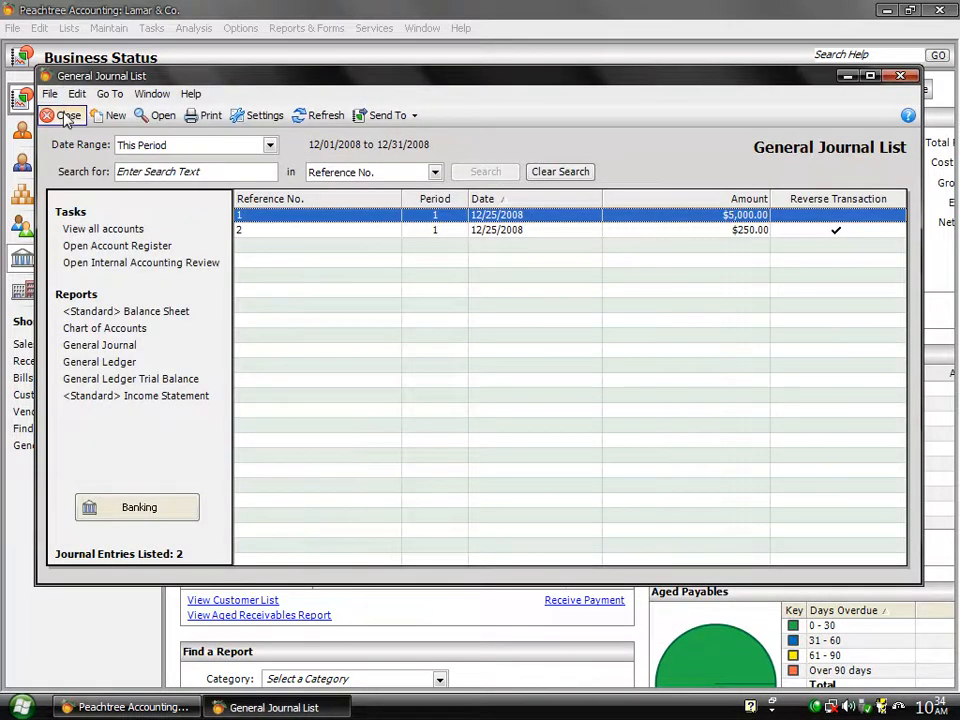
click(66, 116)
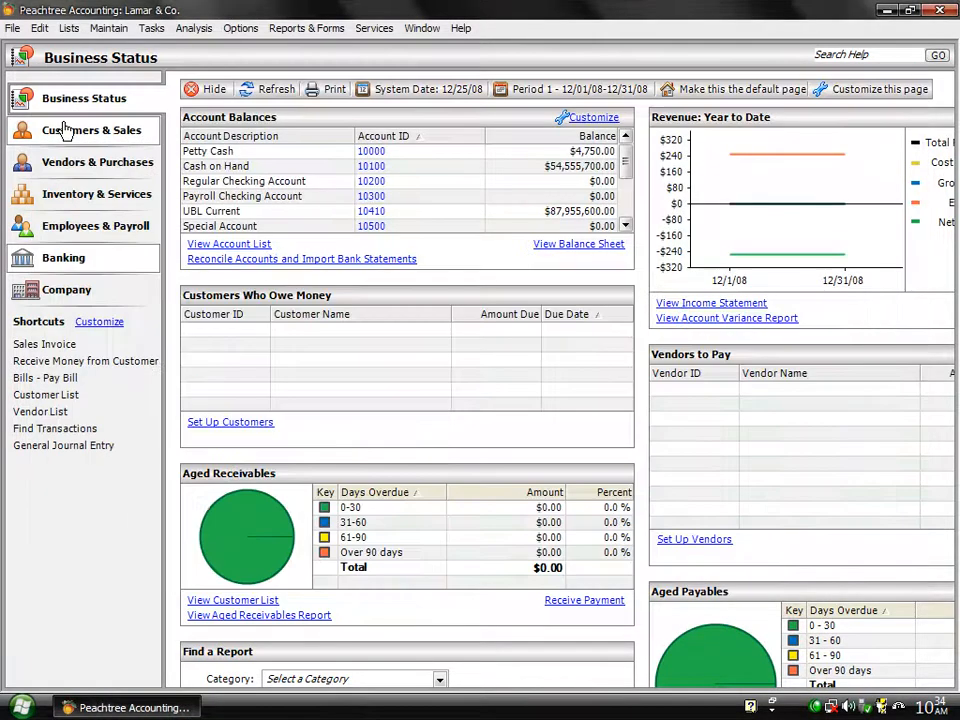
Step: Refresh the Business Status balances again, and review the General Ledger Trial Balance after the reversal setting before closing the report windows
click(268, 90)
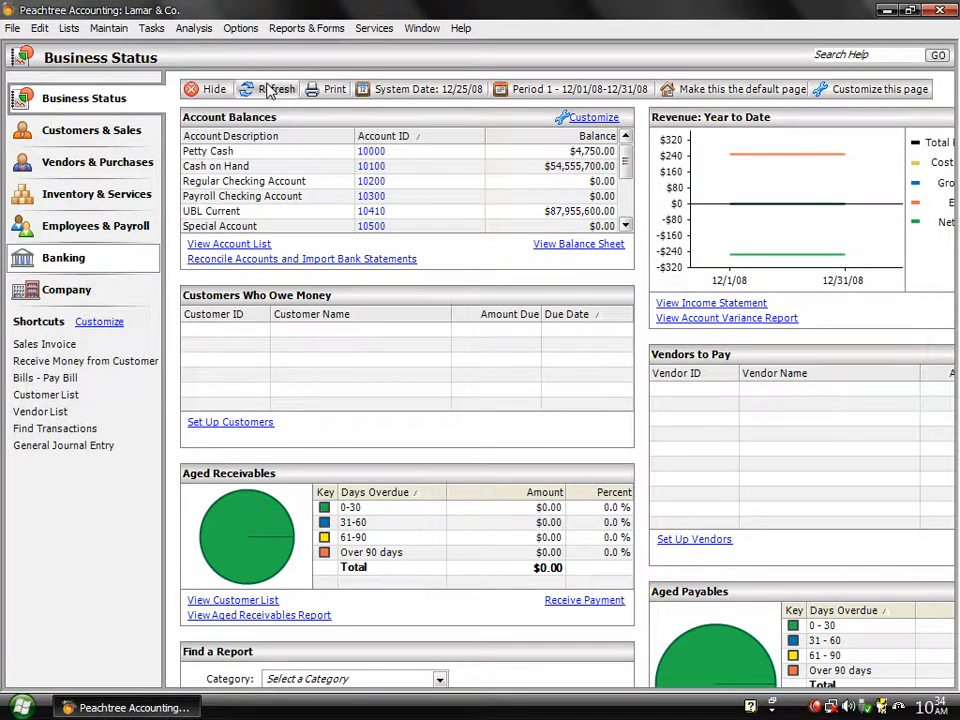
click(268, 90)
click(307, 28)
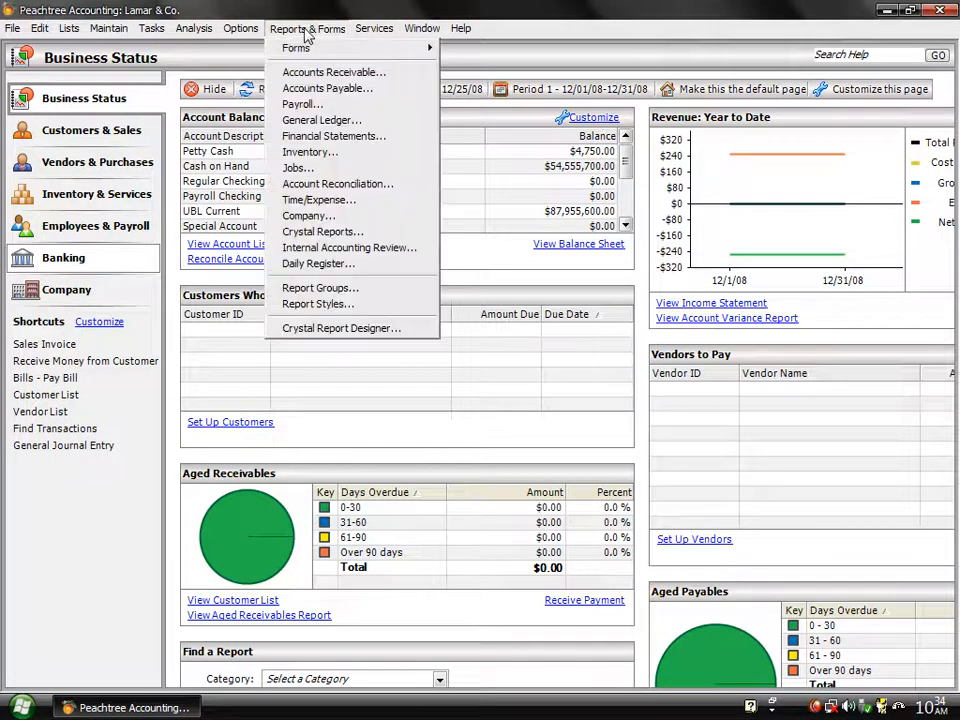
click(321, 120)
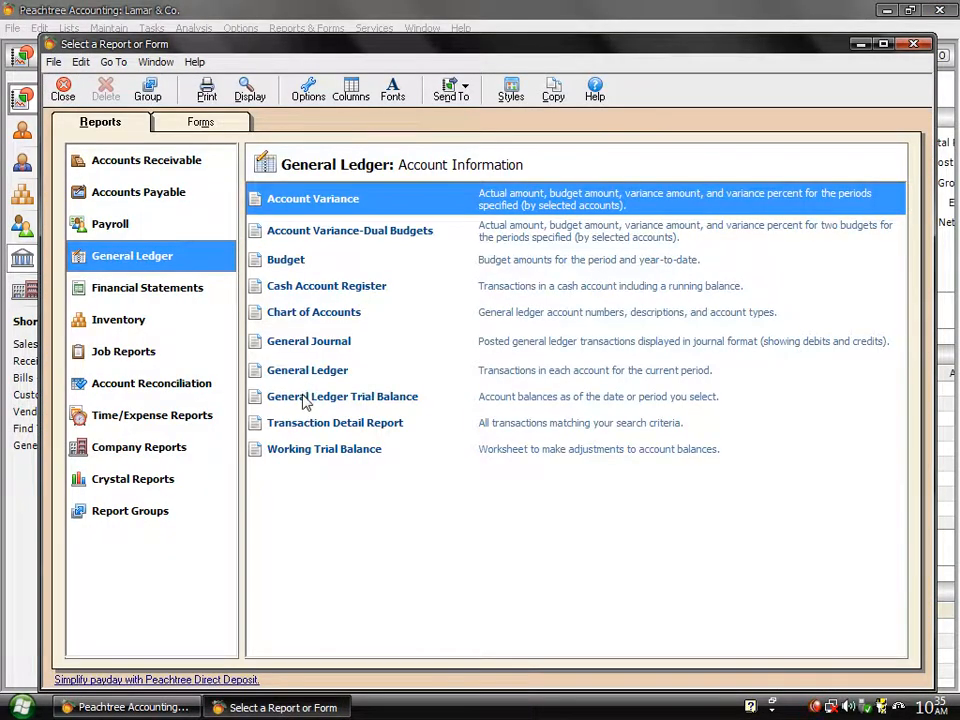
double_click(305, 398)
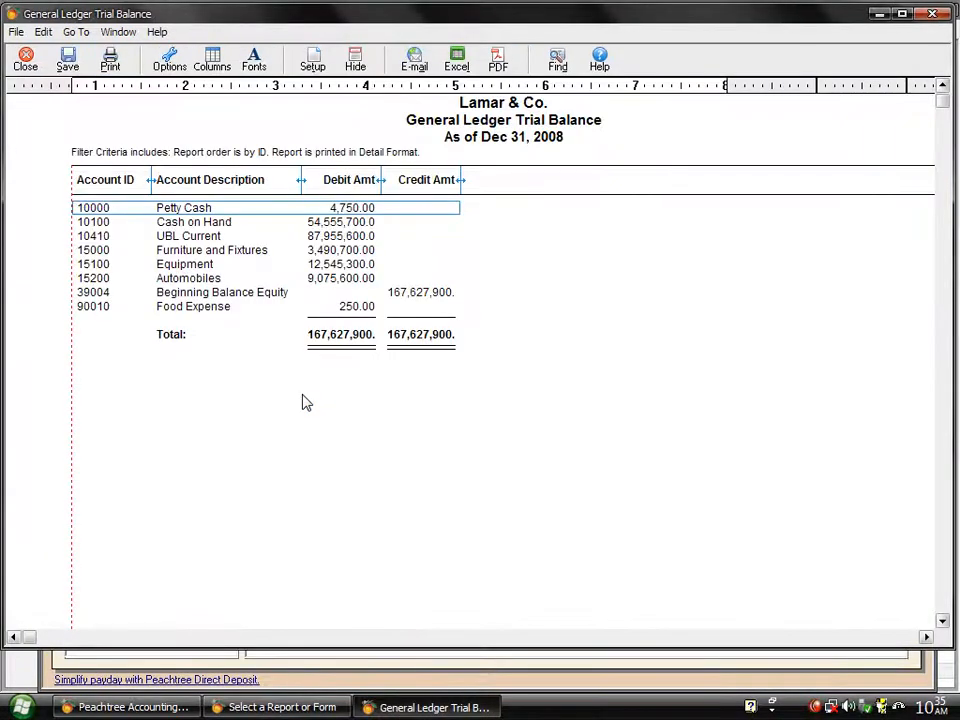
click(24, 62)
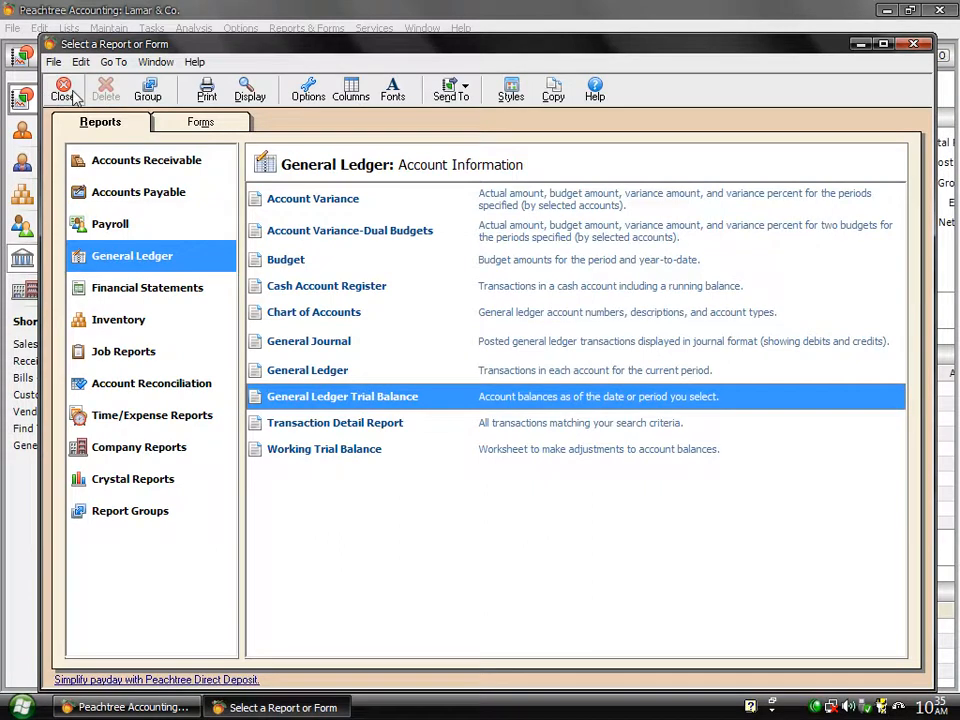
click(66, 92)
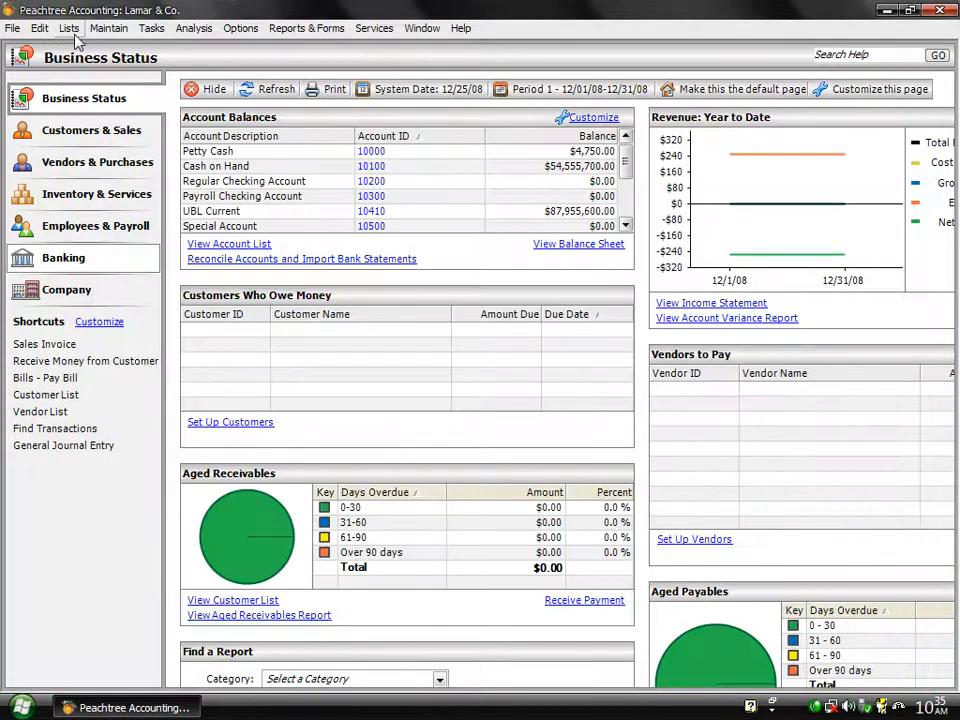
Step: Open journal entry 2 from the General Journal List to check its reverse transaction setting, and close both windows
click(112, 30)
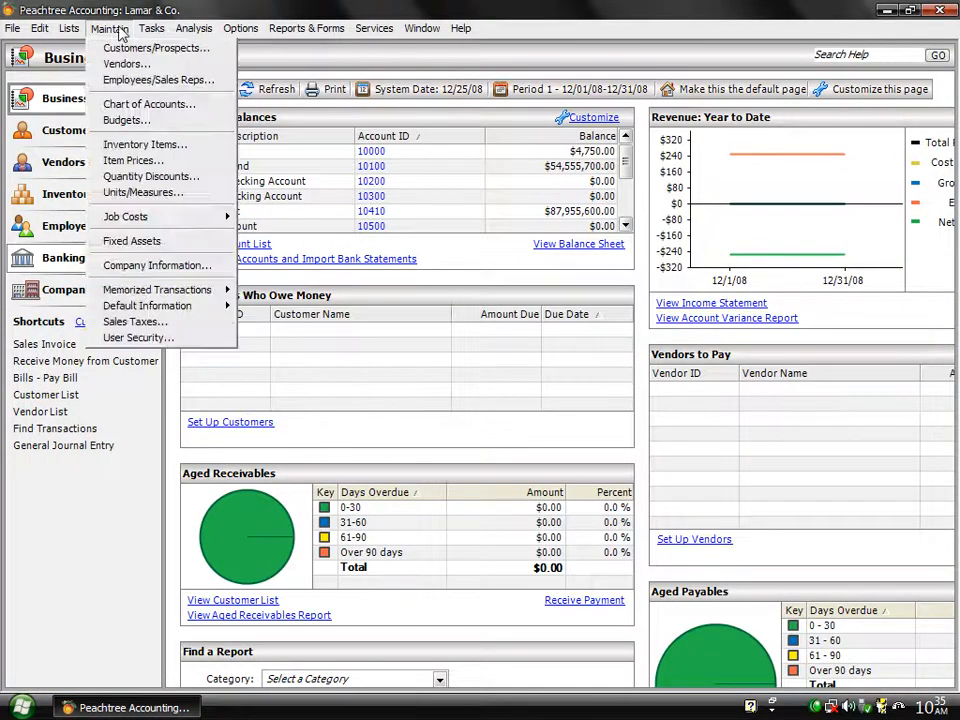
mouse_move(152, 28)
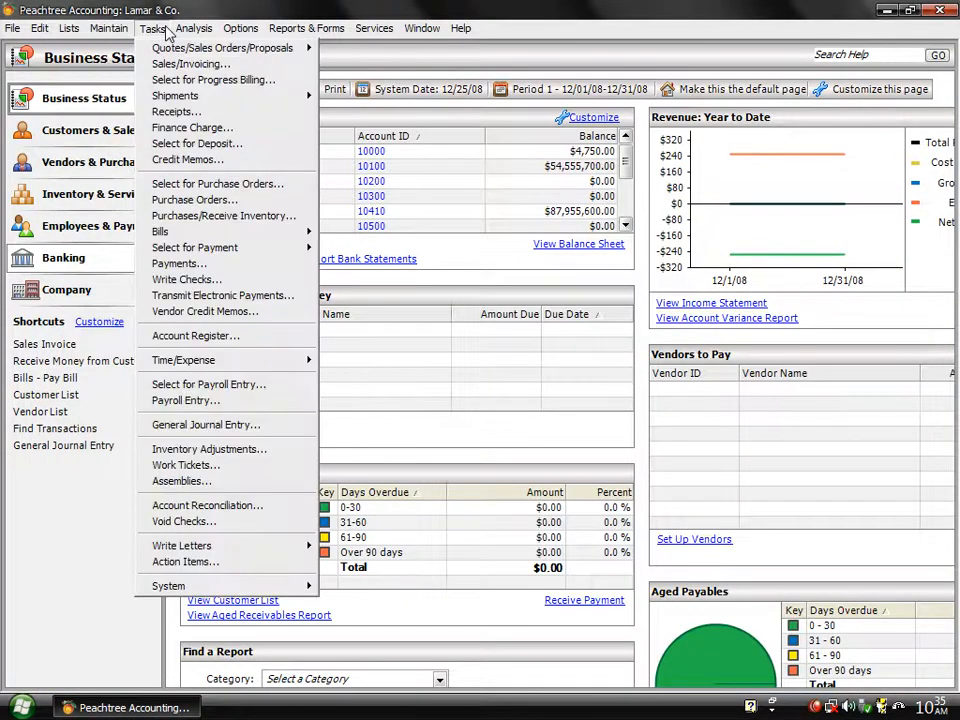
click(183, 426)
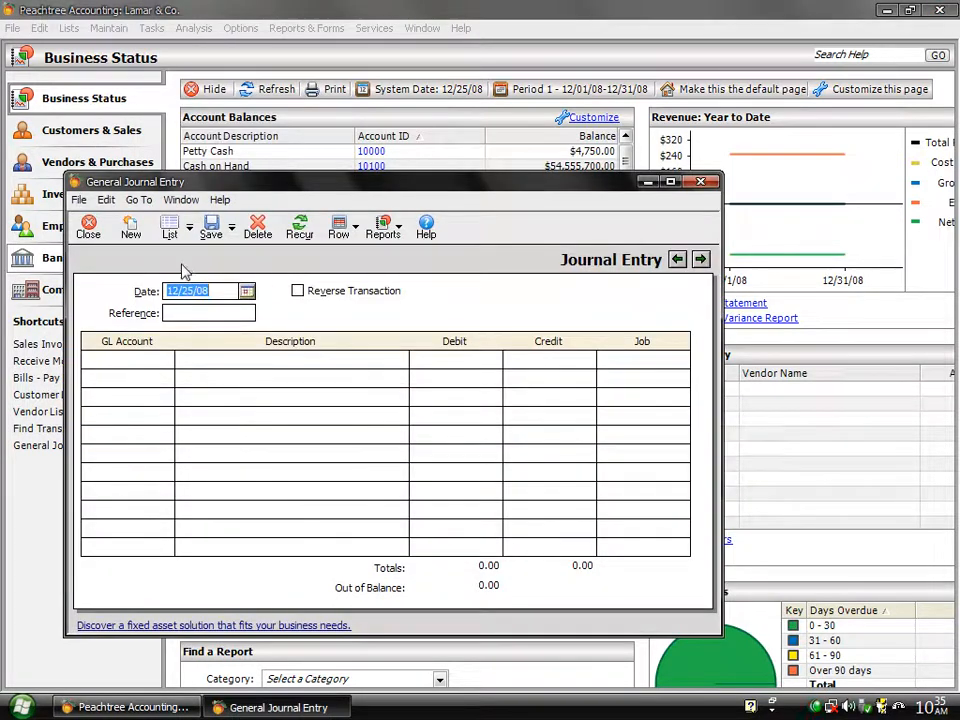
click(170, 231)
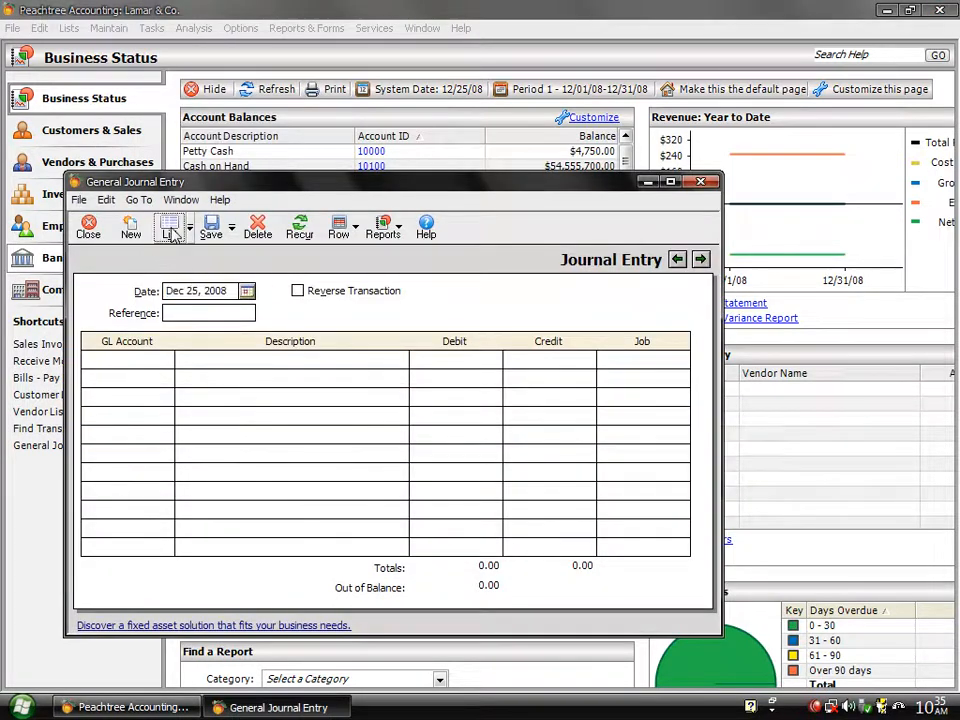
click(298, 233)
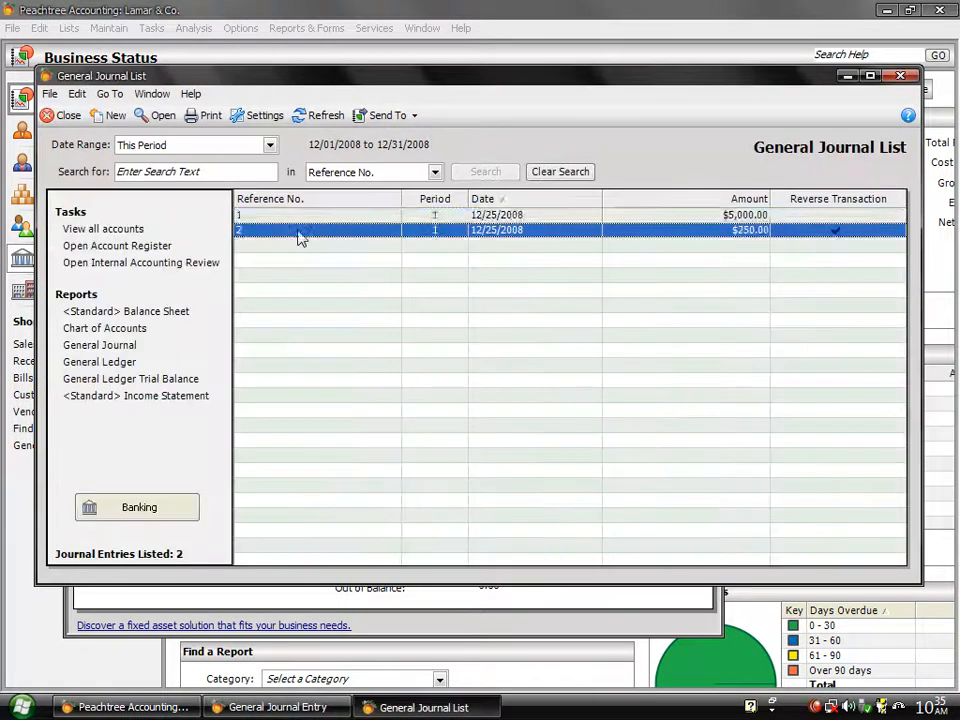
double_click(298, 233)
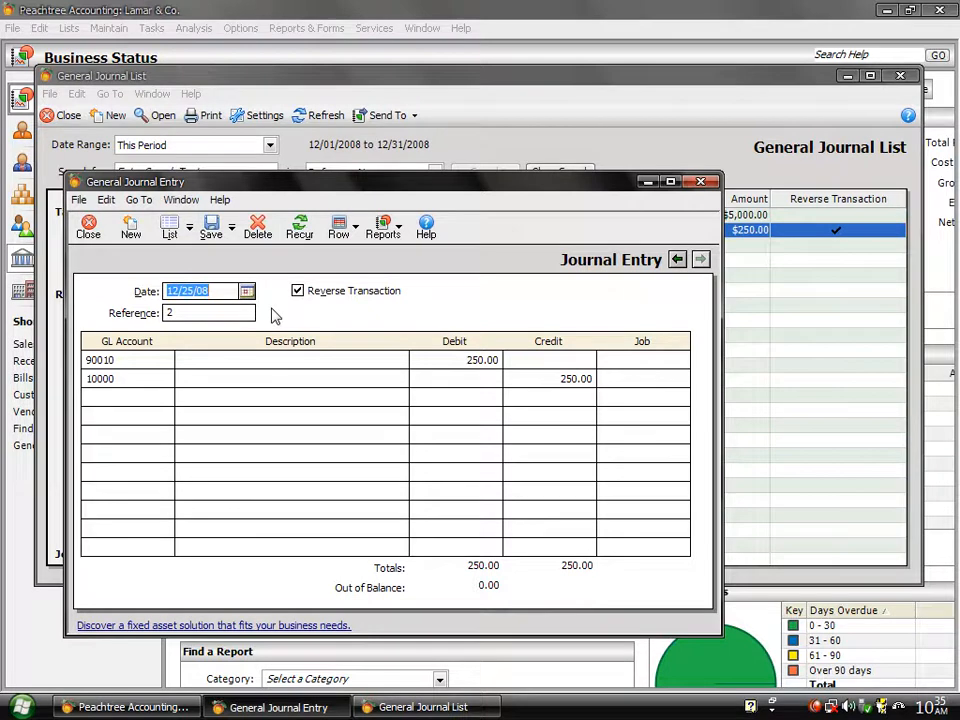
click(86, 224)
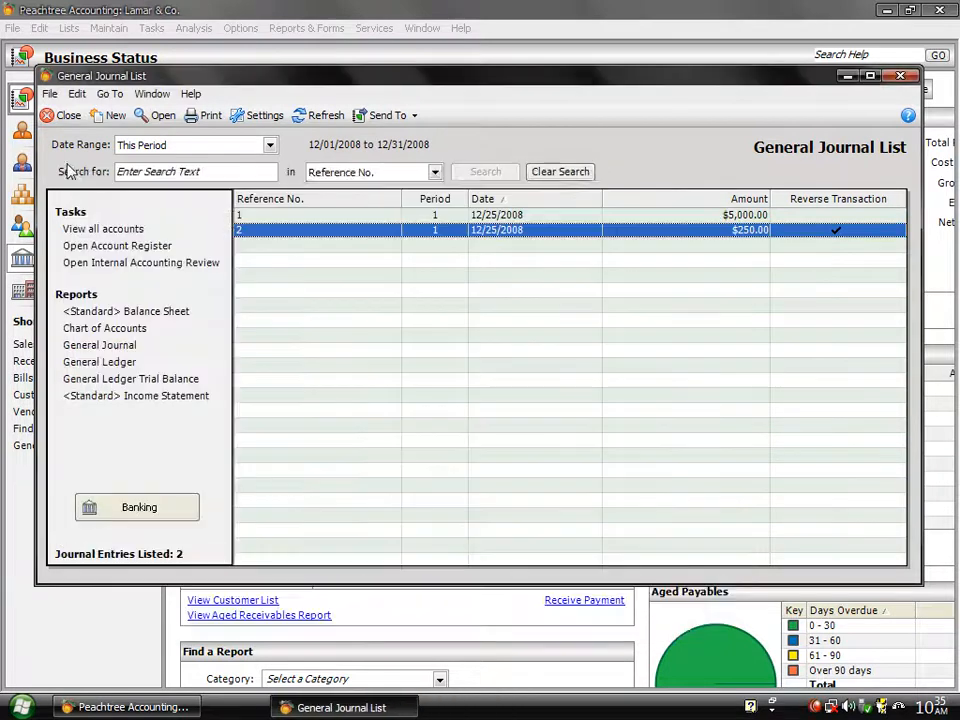
click(52, 115)
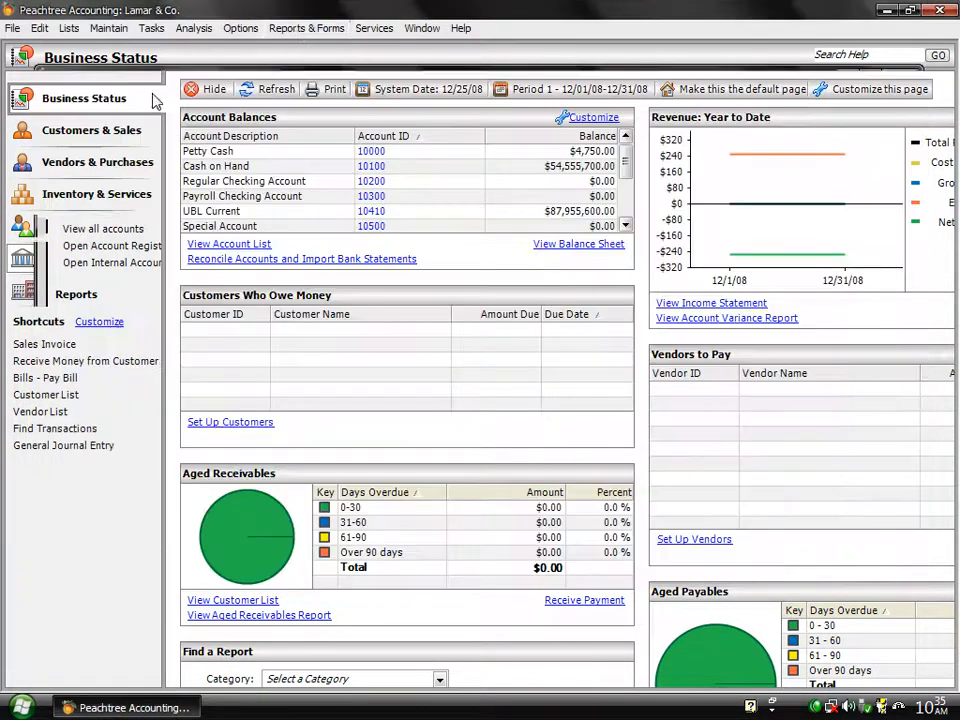
Step: Display the General Journal report, check the lines of reference 2, and close the report and the report selection window
click(305, 28)
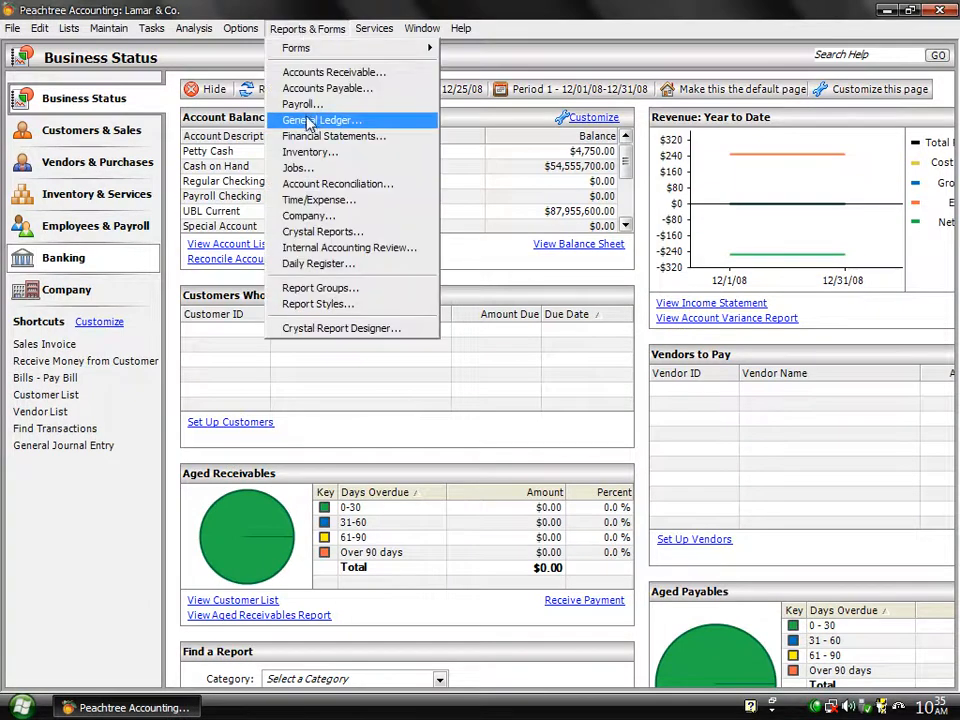
click(310, 121)
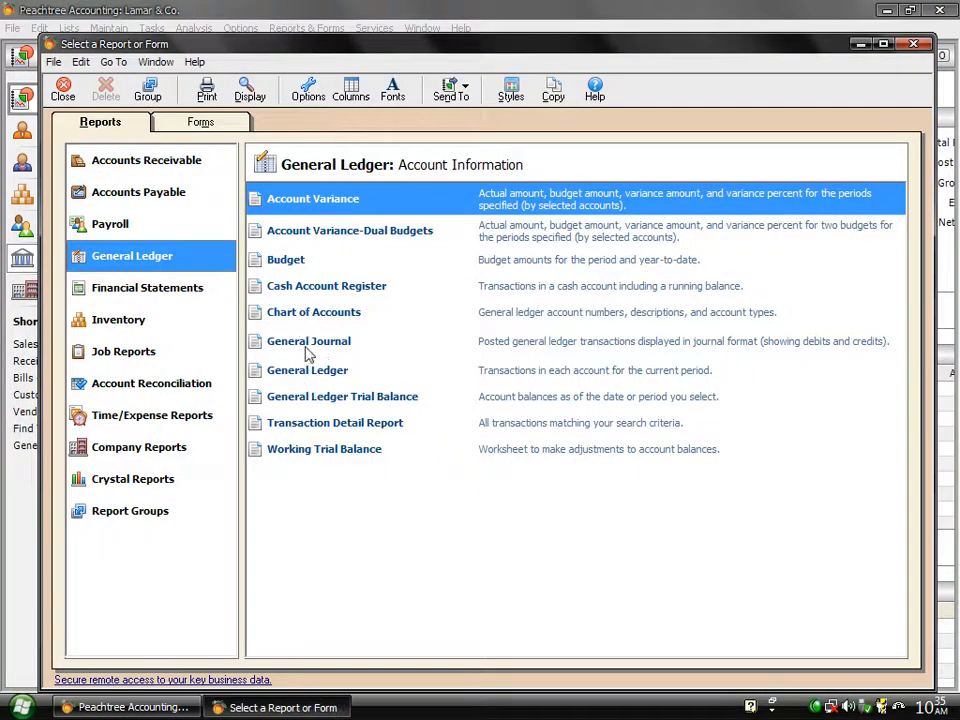
double_click(309, 343)
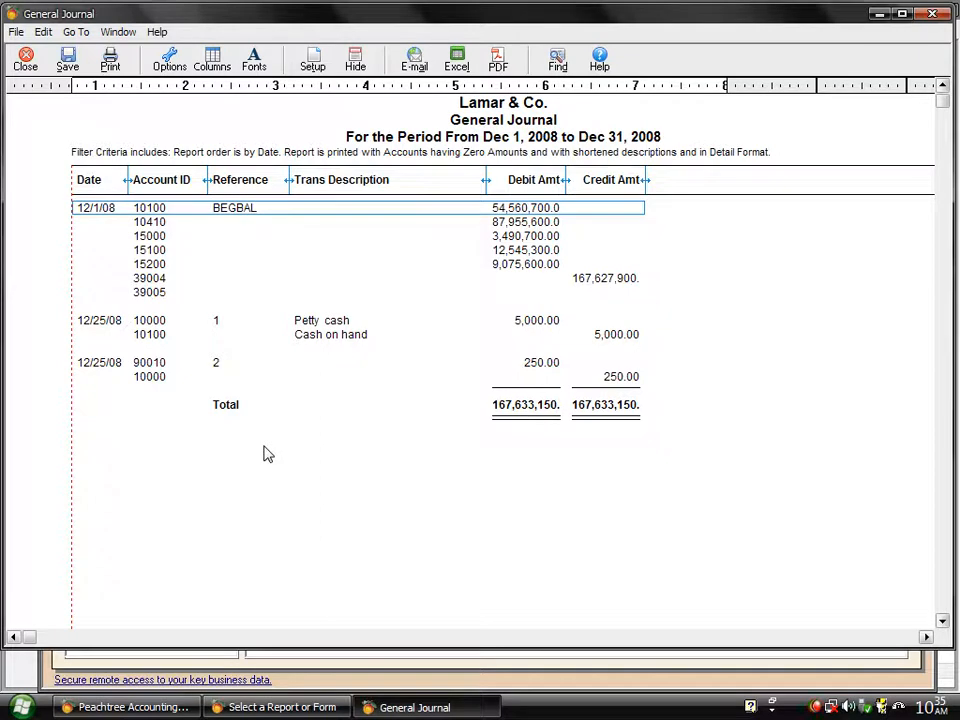
click(327, 366)
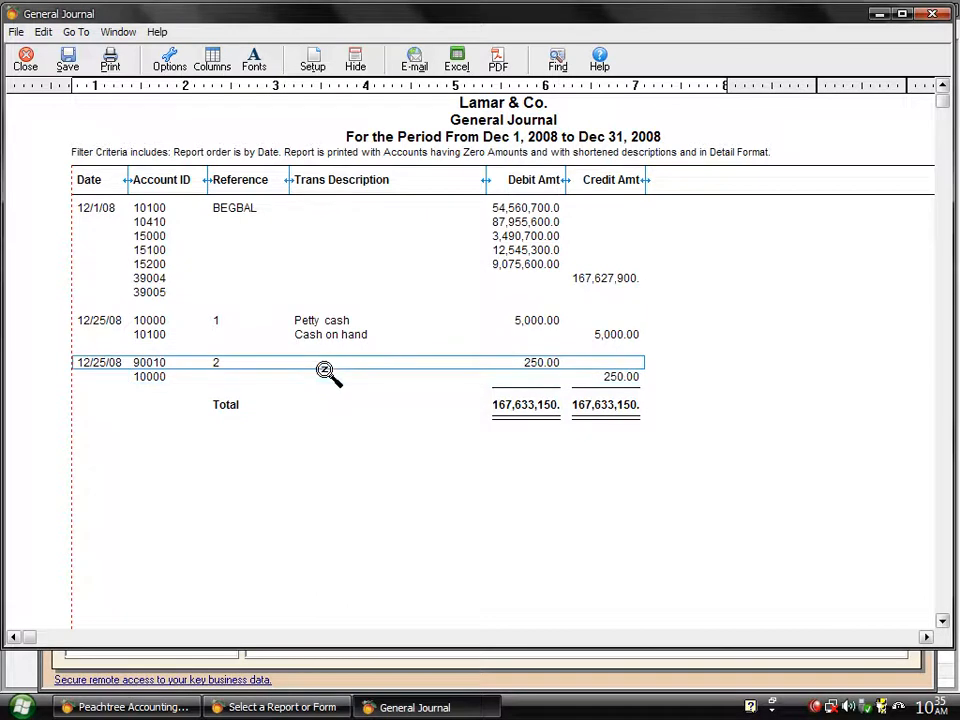
click(26, 60)
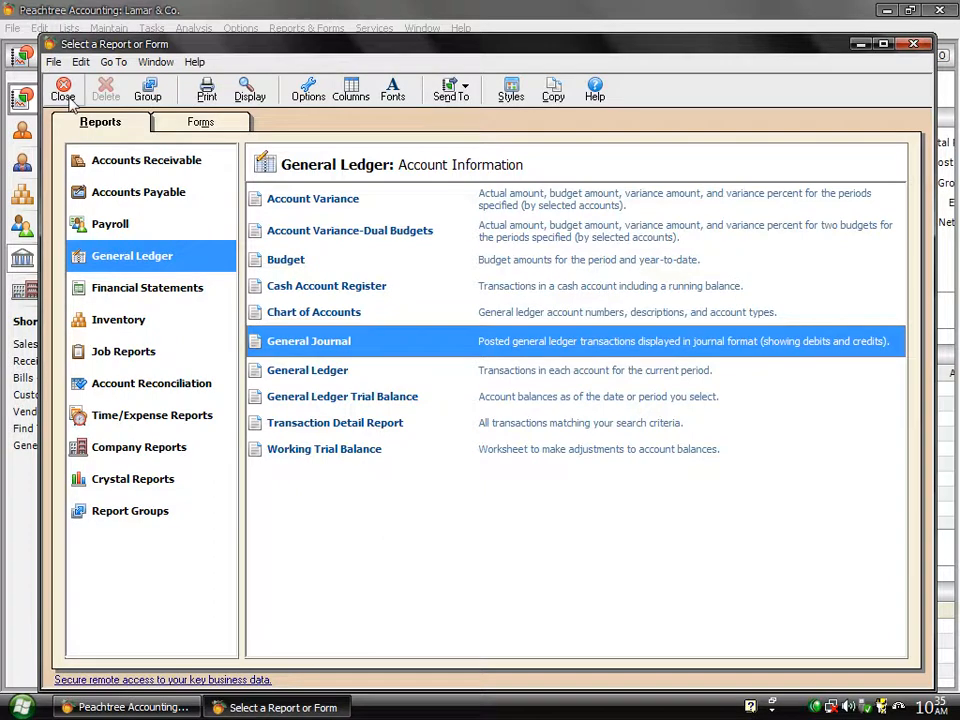
click(63, 93)
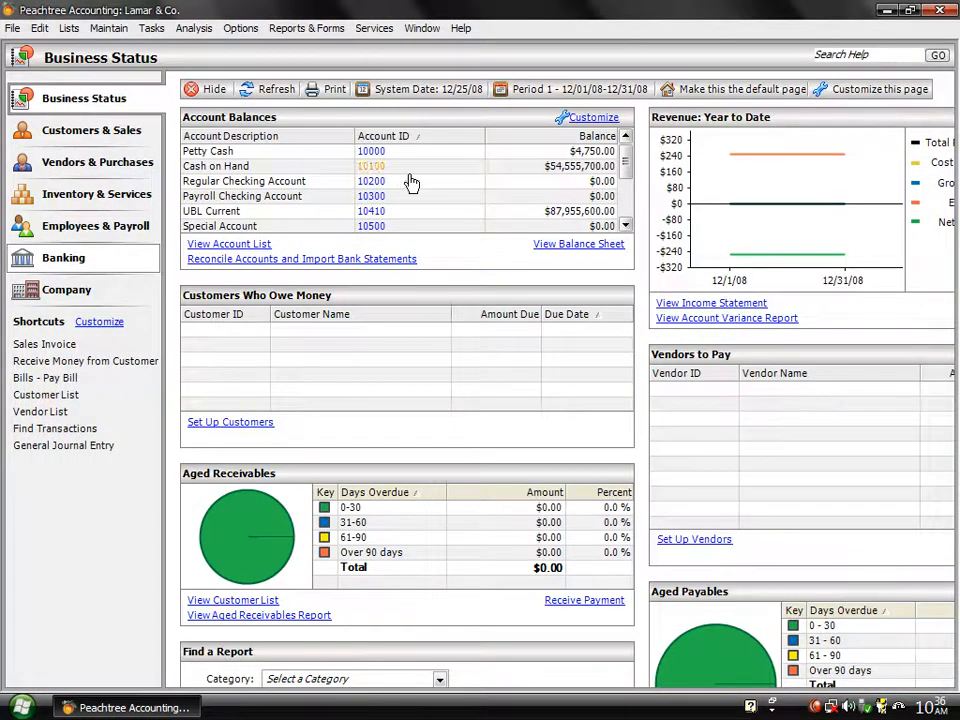
Step: Delete journal entry 2 from the General Journal List, confirm the deletion, and close the entry and list windows
click(150, 28)
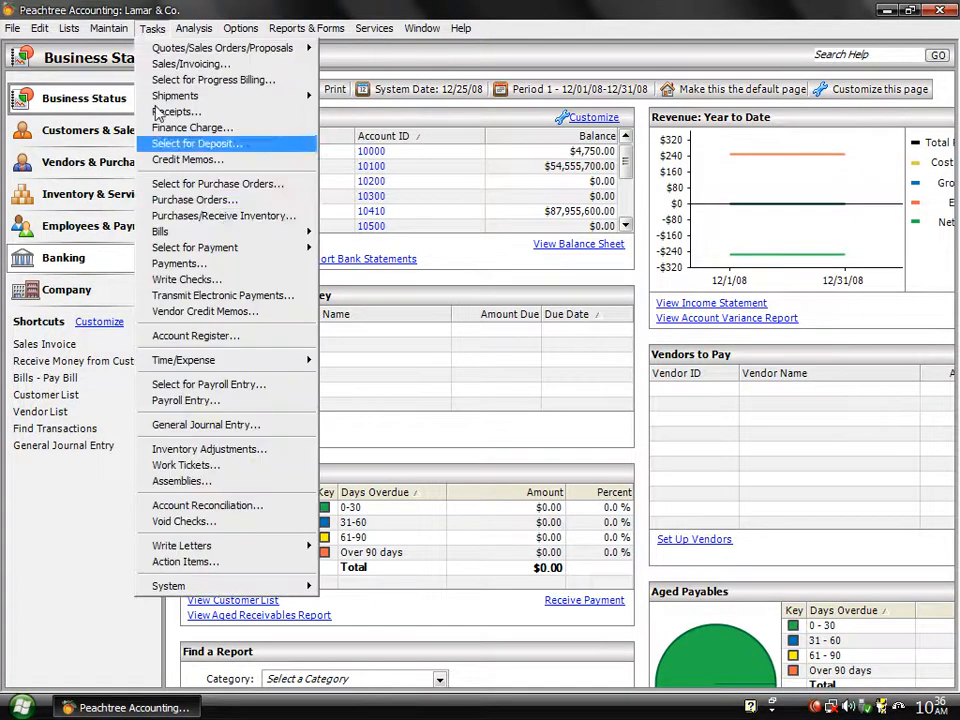
click(218, 430)
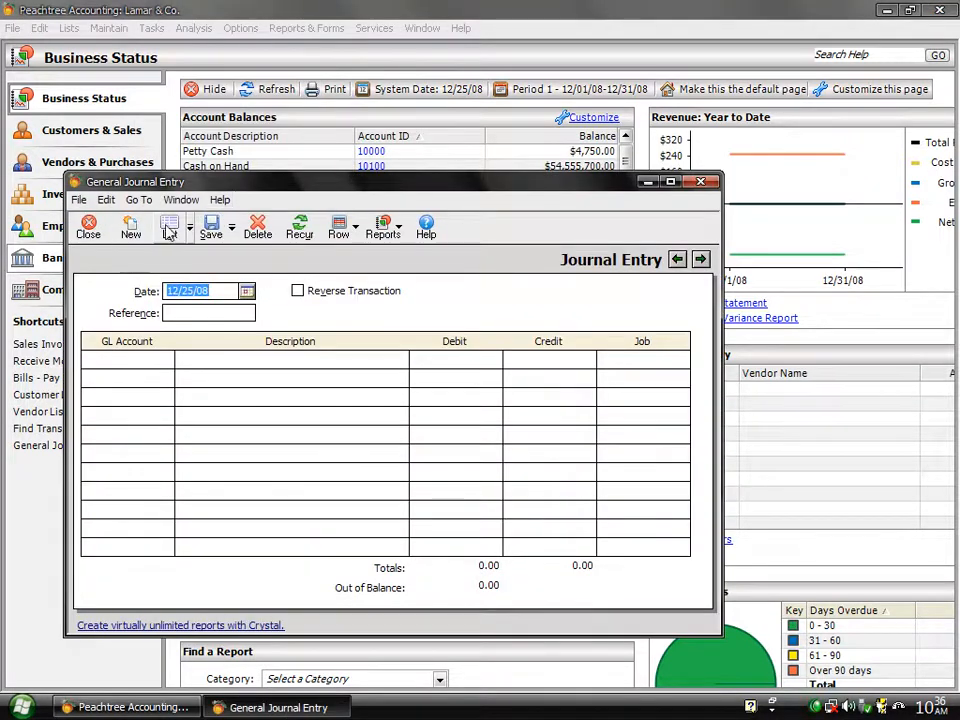
click(168, 230)
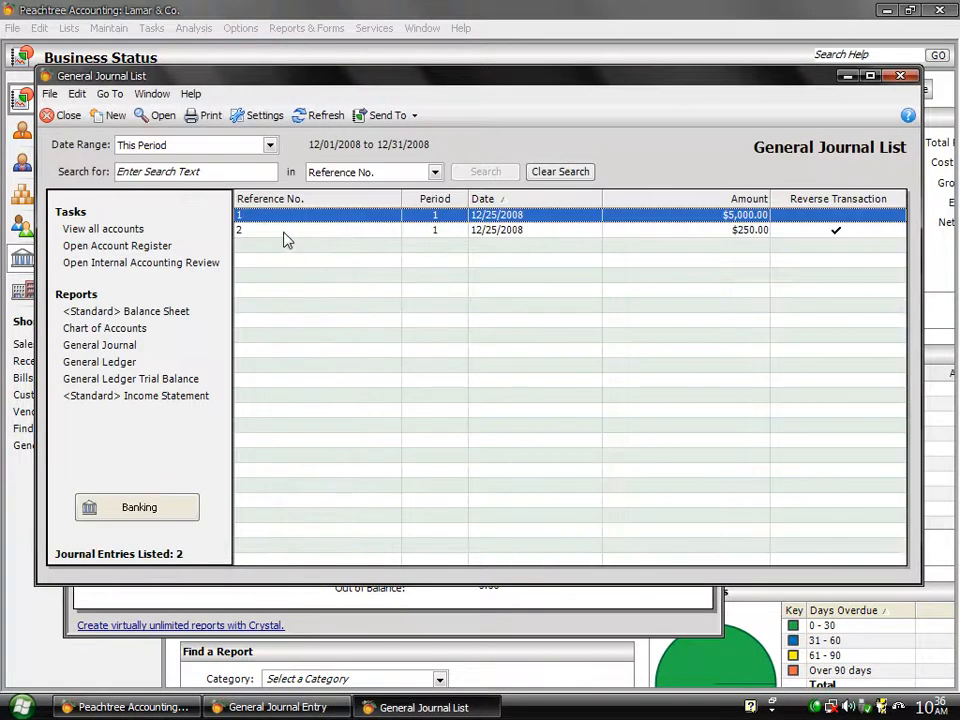
double_click(284, 232)
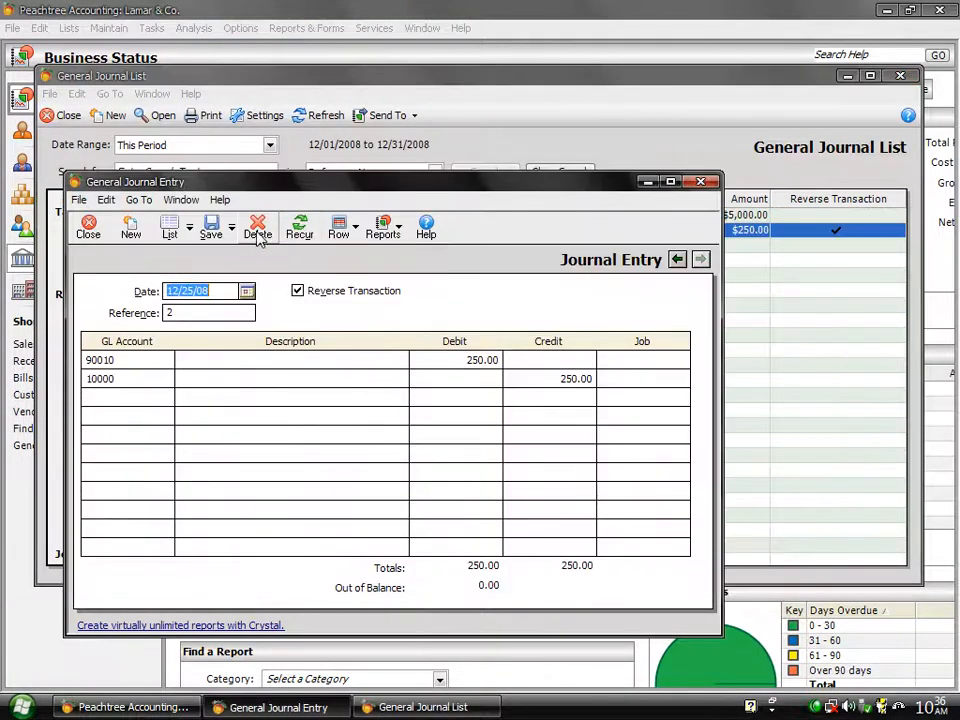
click(256, 228)
click(316, 436)
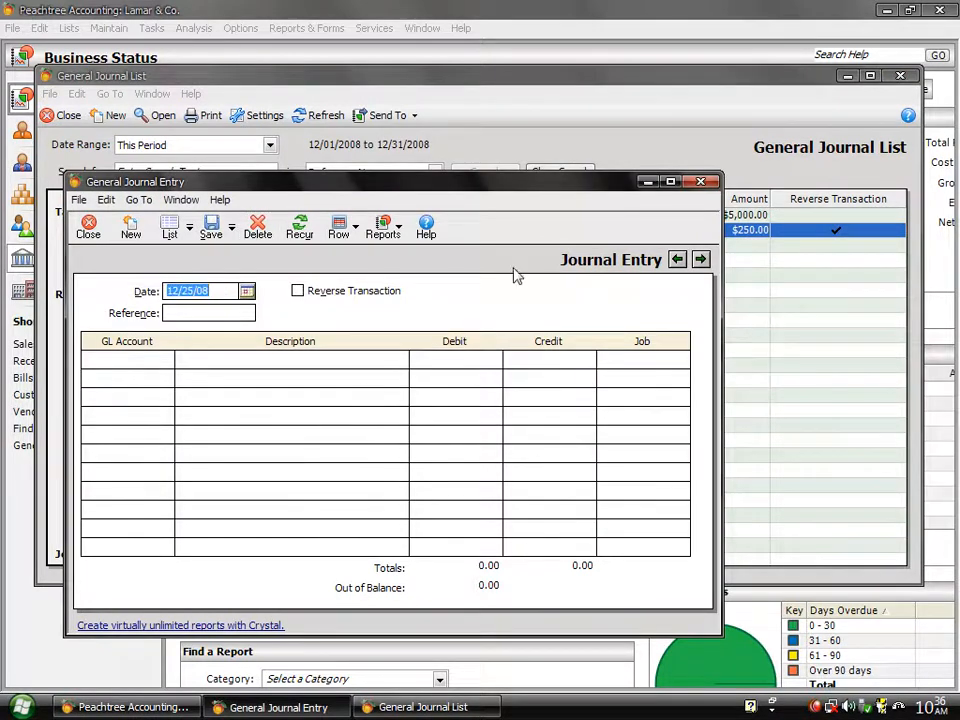
click(703, 182)
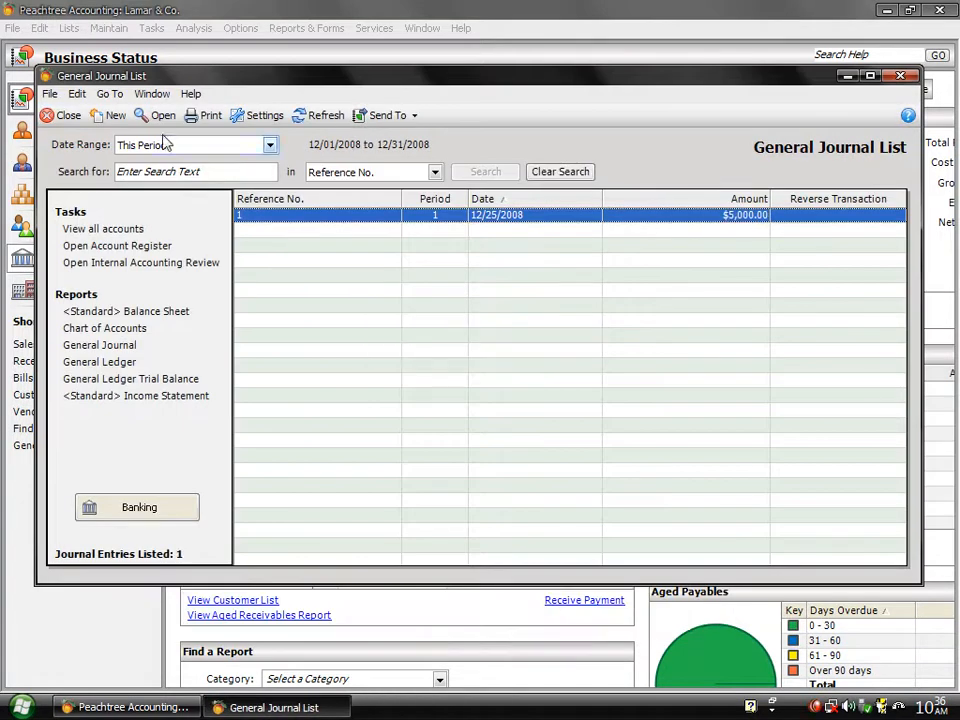
click(62, 116)
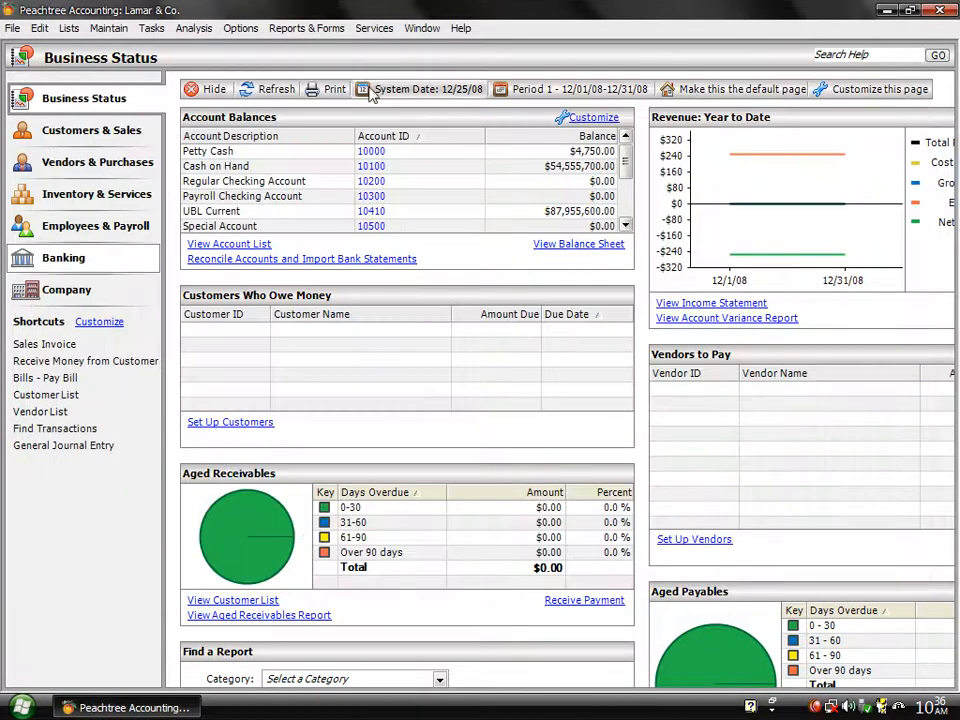
Step: Refresh the Business Status balances, review Petty Cash and the General Ledger Trial Balance after the deletion, and close the report windows
click(272, 90)
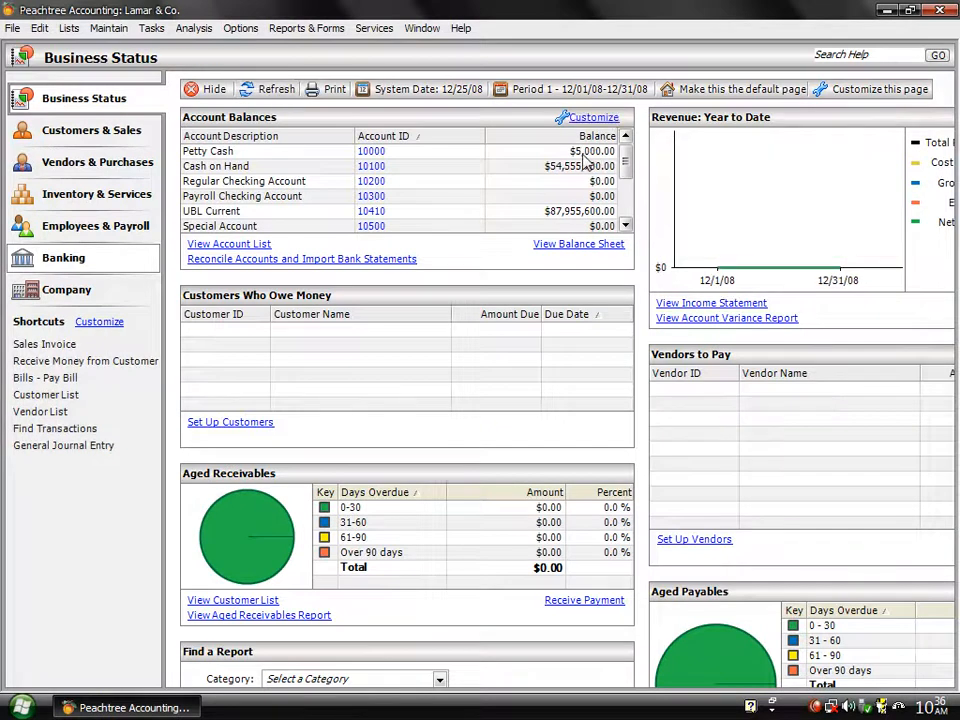
click(310, 29)
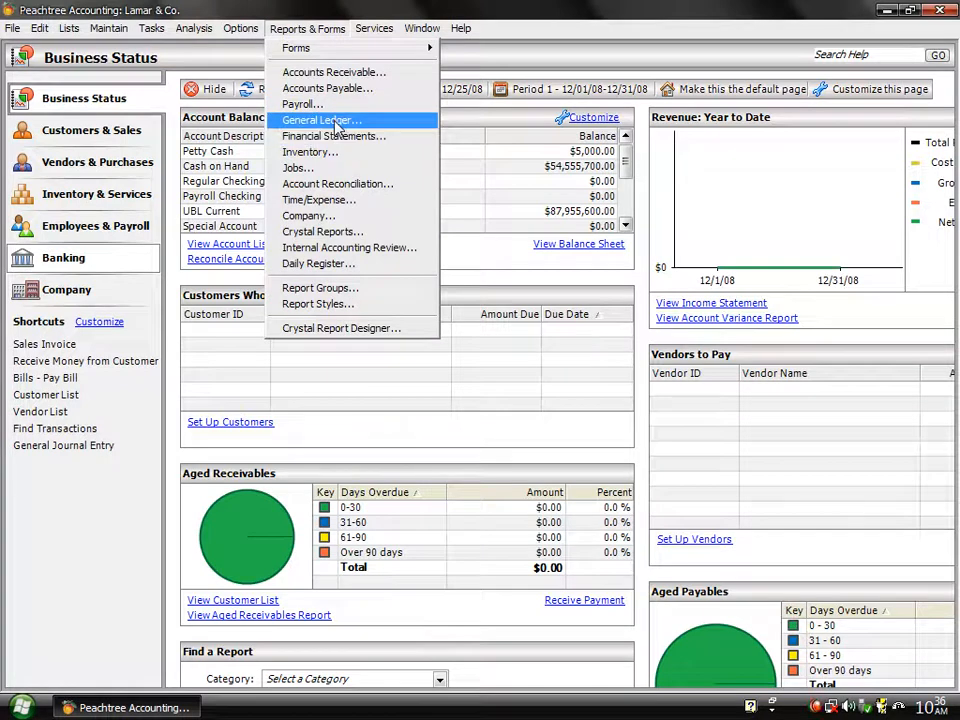
click(330, 121)
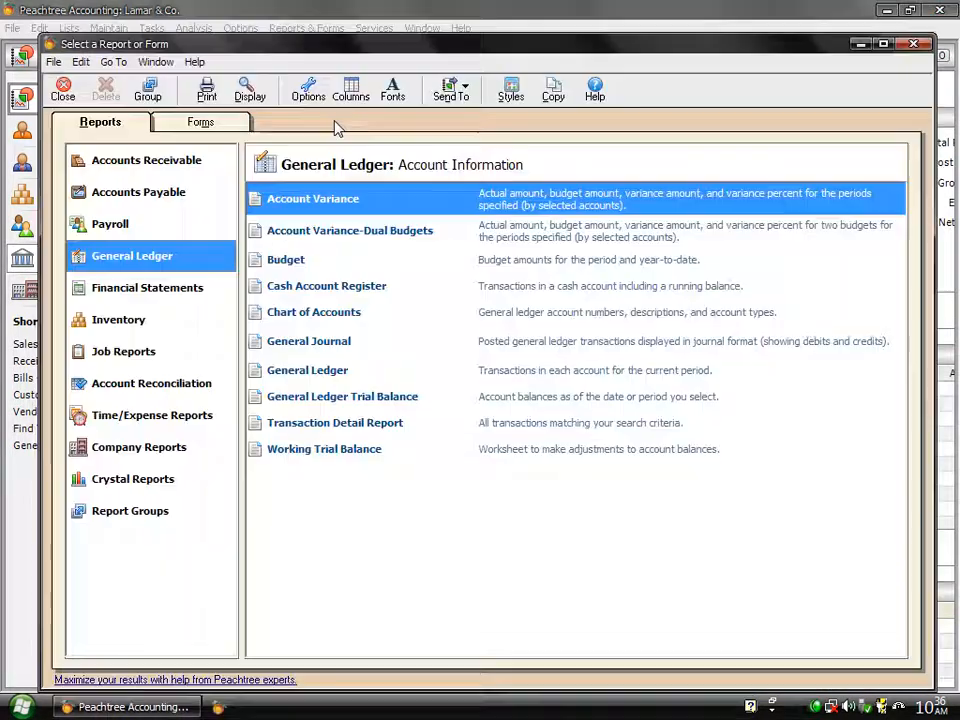
double_click(318, 398)
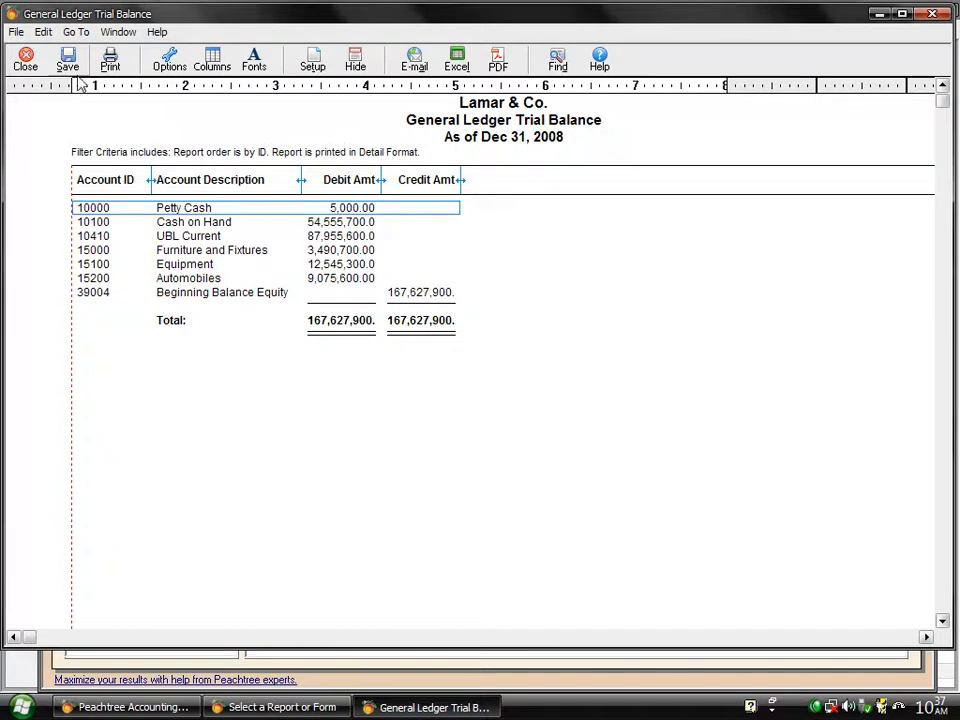
click(17, 69)
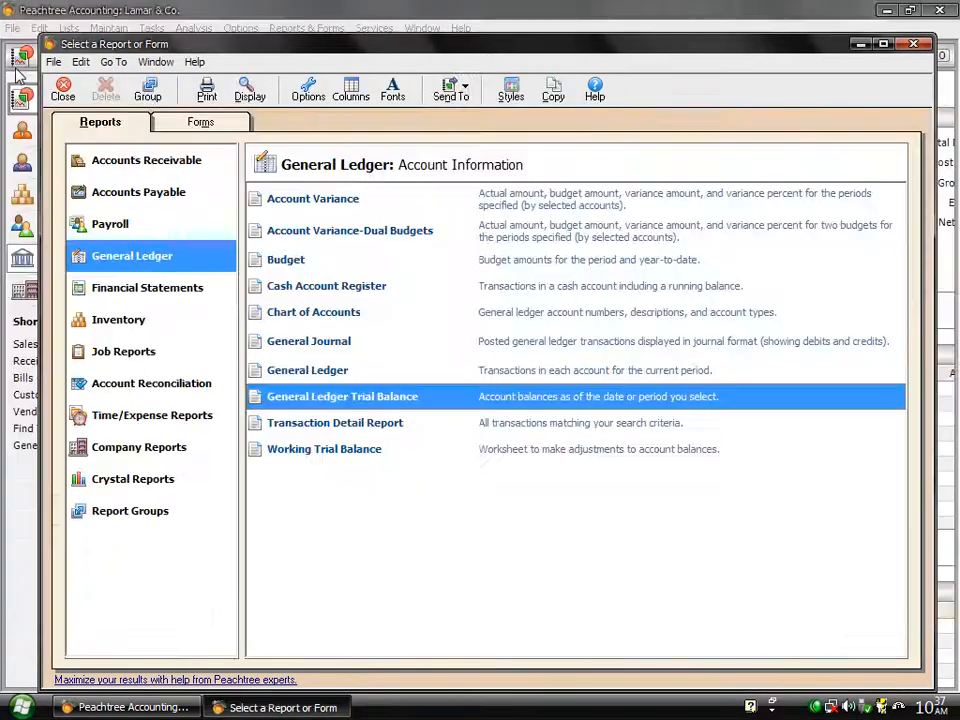
click(63, 92)
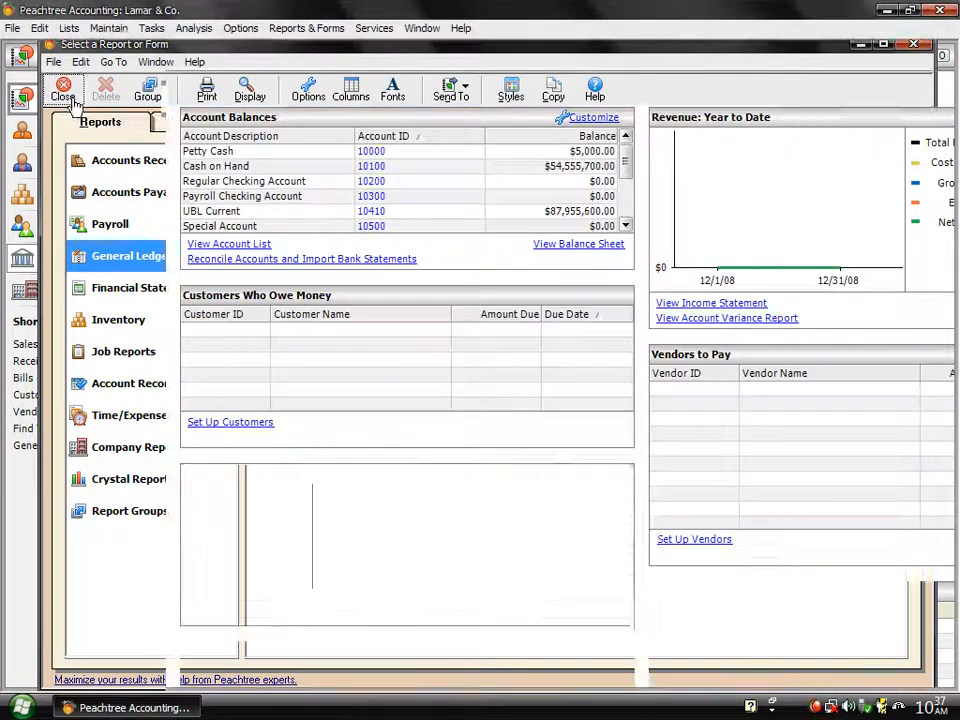